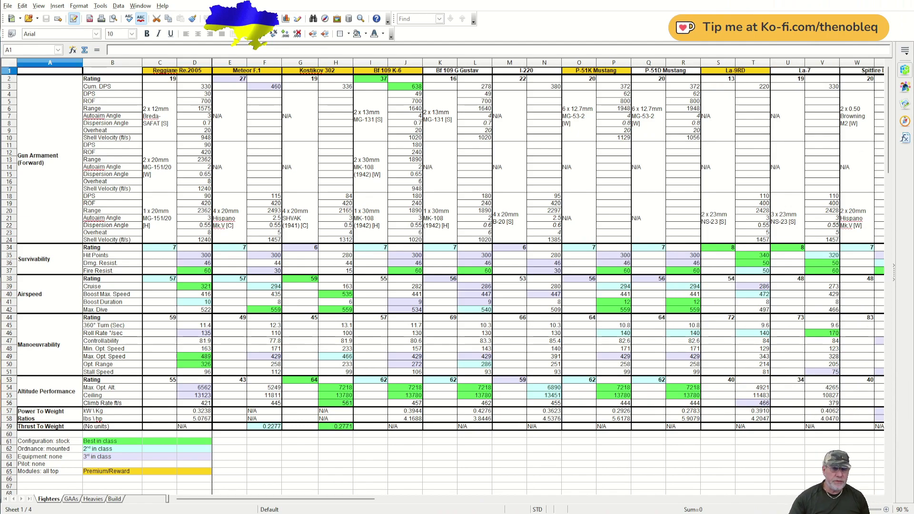
- Review the Reggiane Re.2005's gun armament rating and cumulative DPS against the other fighters on the Fighters sheet
{"action": "left_click_drag", "start_coordinate": [244, 499], "coordinate": [188, 500]}
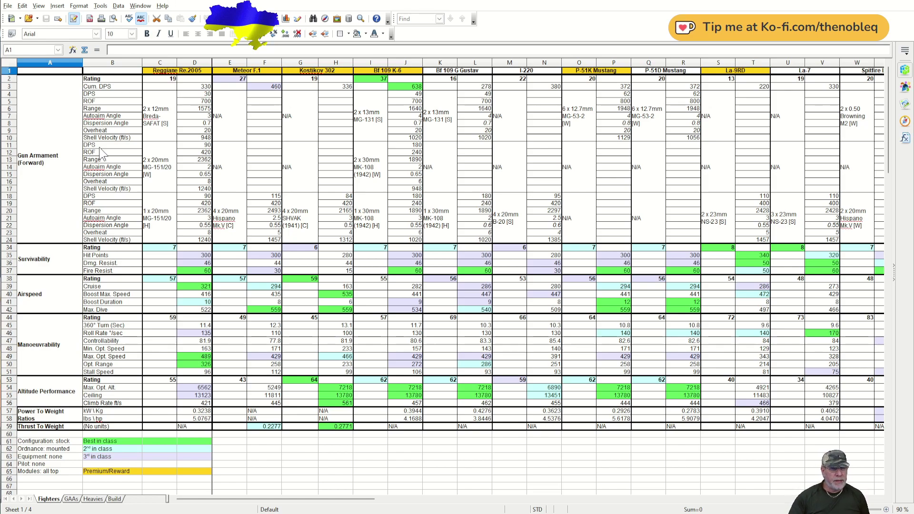
{"action": "left_click", "coordinate": [161, 79]}
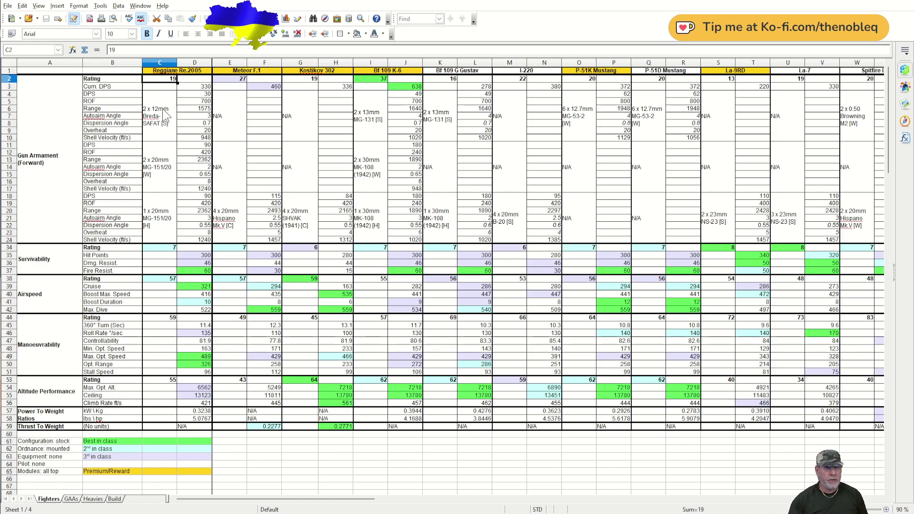
{"action": "key", "text": "Down"}
{"action": "key", "text": "Right"}
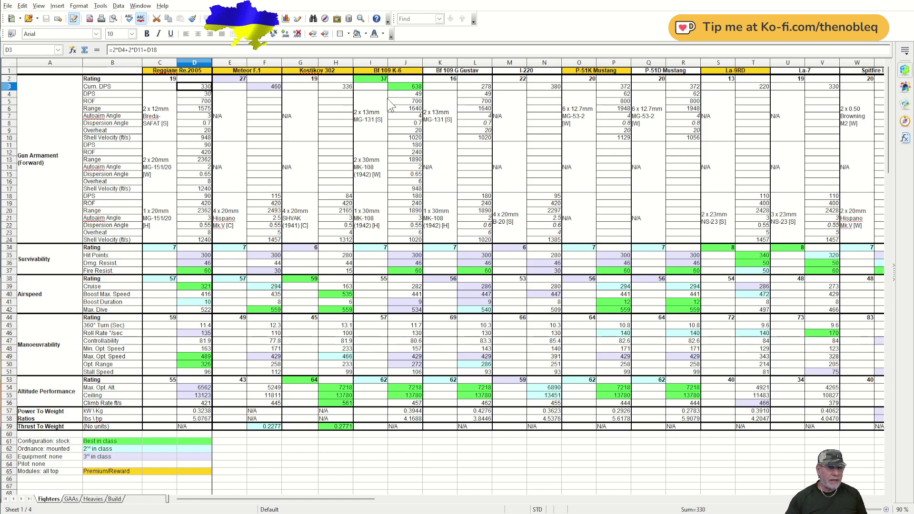
{"action": "left_click_drag", "start_coordinate": [350, 498], "coordinate": [532, 502]}
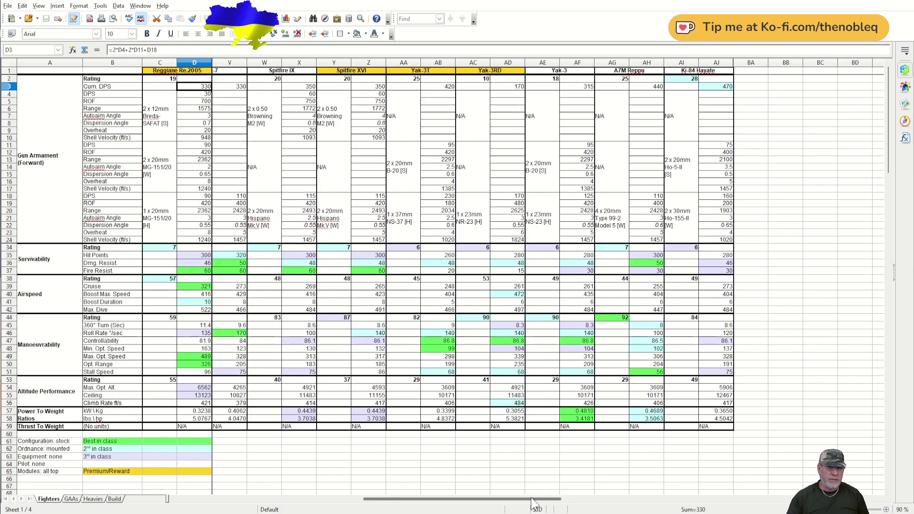
{"action": "left_click_drag", "start_coordinate": [532, 499], "coordinate": [318, 508]}
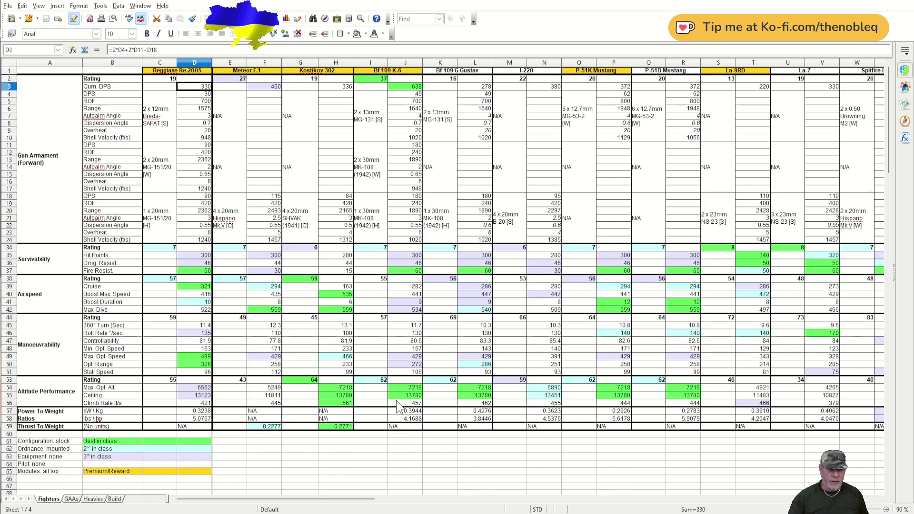
{"action": "scroll", "coordinate": [399, 396], "scroll_direction": "down", "scroll_amount": 5}
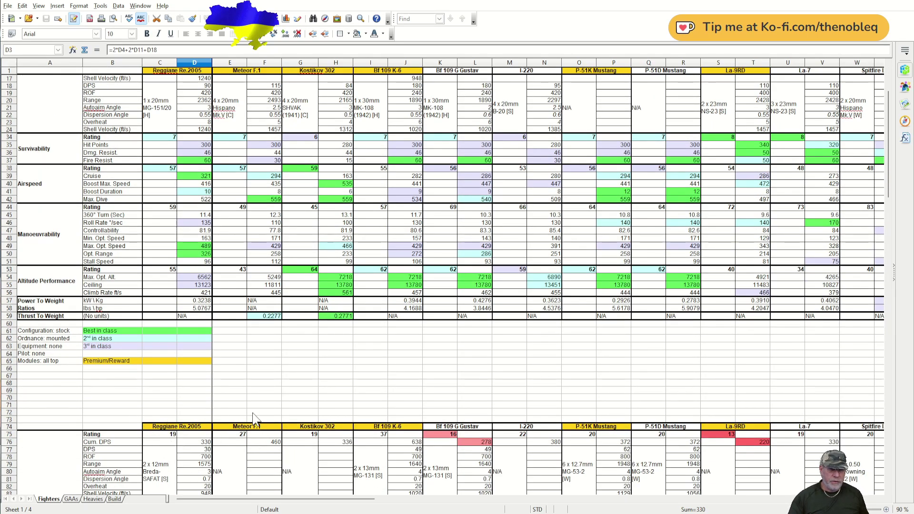
{"action": "scroll", "coordinate": [337, 402], "scroll_direction": "up", "scroll_amount": 5}
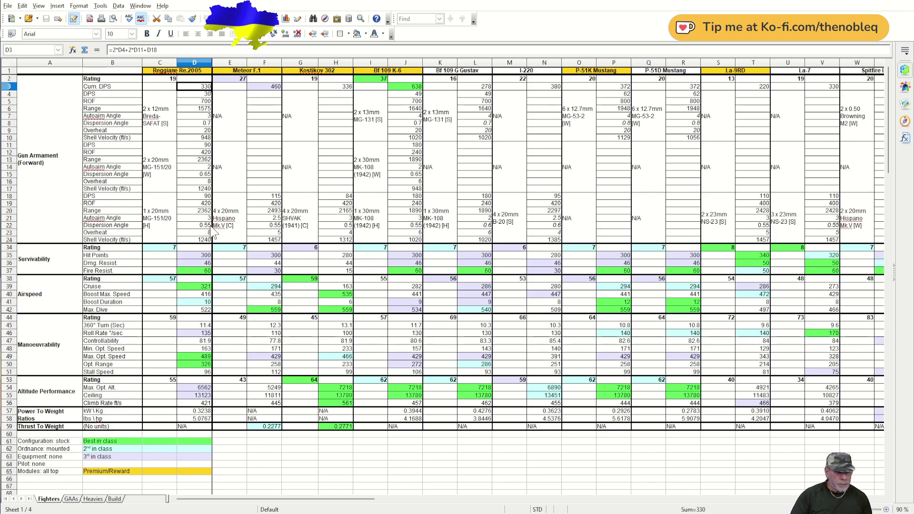
- Examine the Reggiane Re.2005's 1 x 20mm MG-151/20 [H] figures, from range and autoaim angle through to shell velocity
{"action": "left_click", "coordinate": [152, 224]}
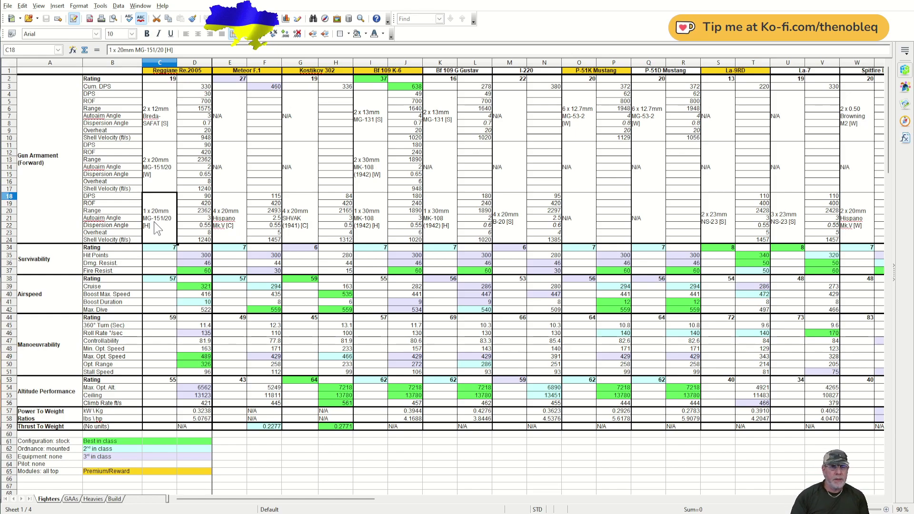
{"action": "key", "text": "Right"}
{"action": "key", "text": "Down"}
{"action": "key", "text": "Down"}
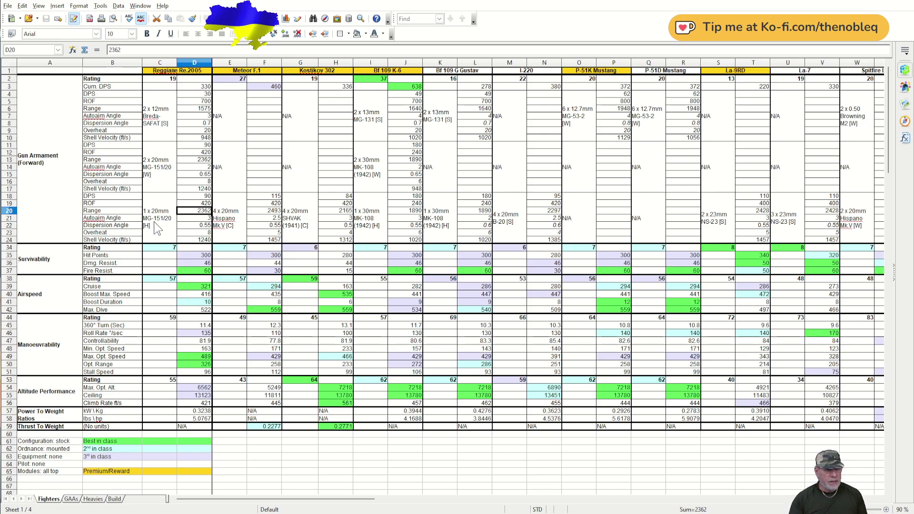
{"action": "key", "text": "Down"}
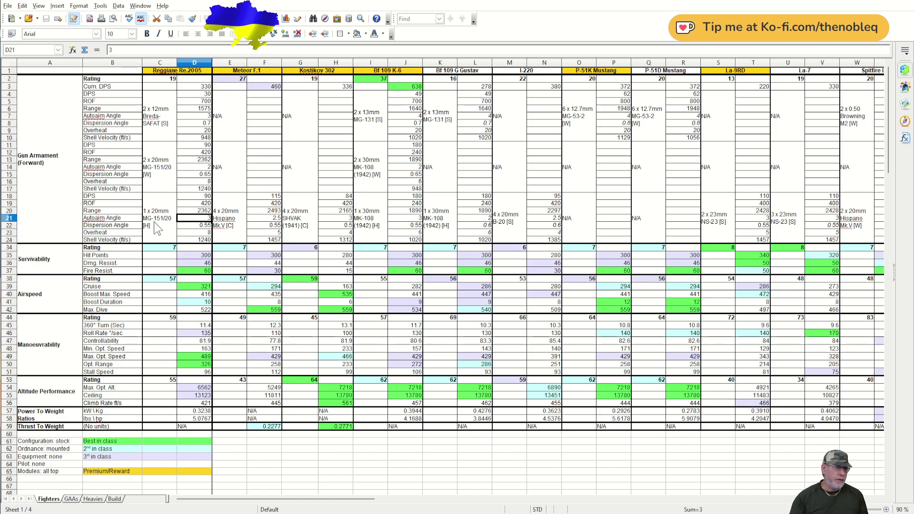
{"action": "key", "text": "Down"}
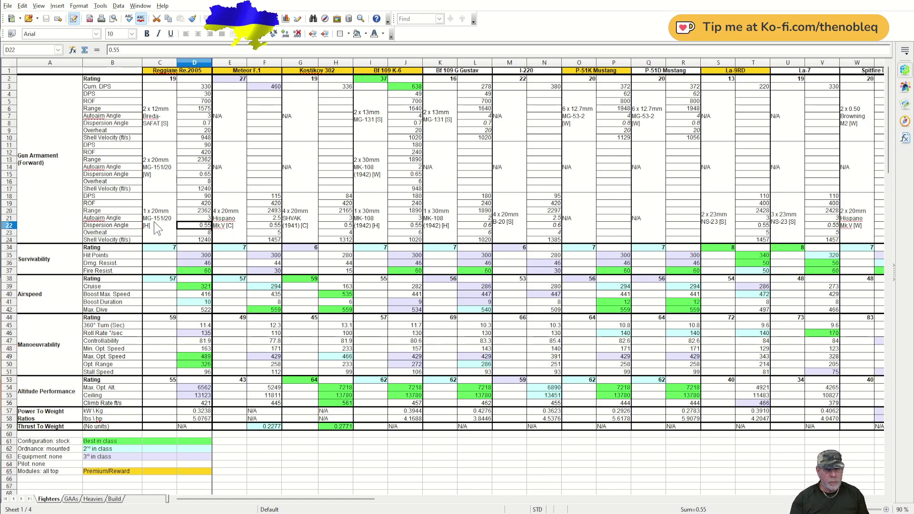
{"action": "key", "text": "Down"}
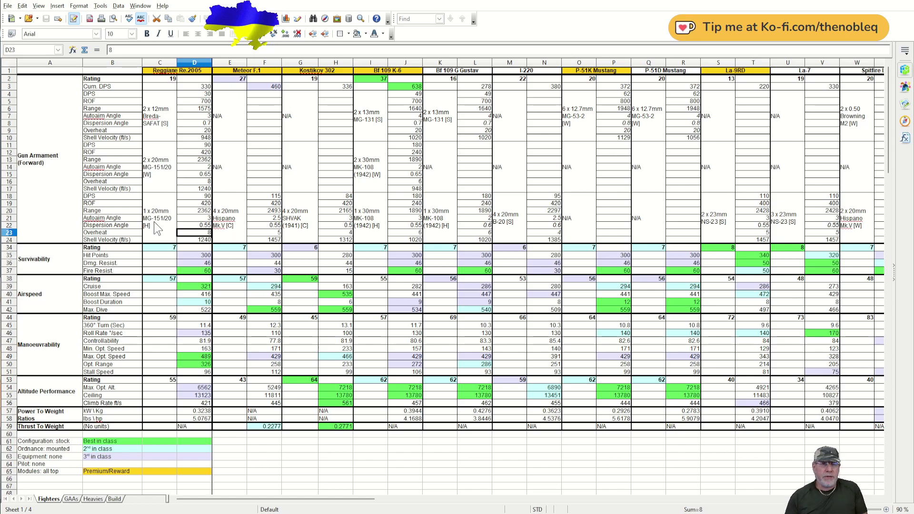
{"action": "key", "text": "Down"}
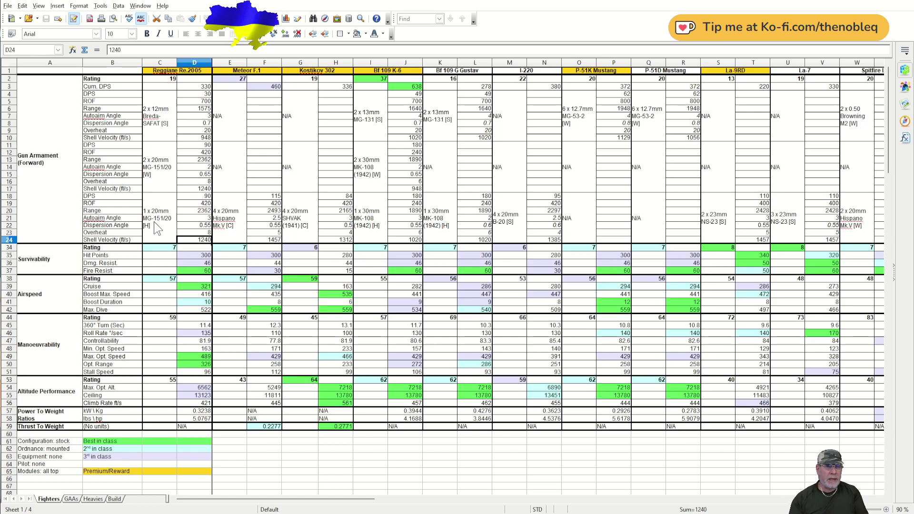
- Examine the Reggiane Re.2005's 2 x 20mm MG-151/20 [W] figures, from DPS through dispersion angle and overheat to shell velocity
{"action": "left_click", "coordinate": [161, 174]}
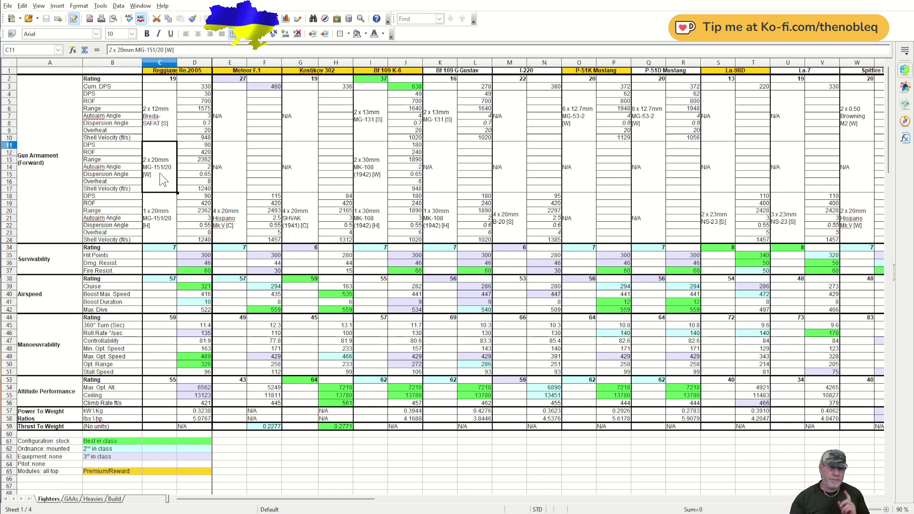
{"action": "key", "text": "Right"}
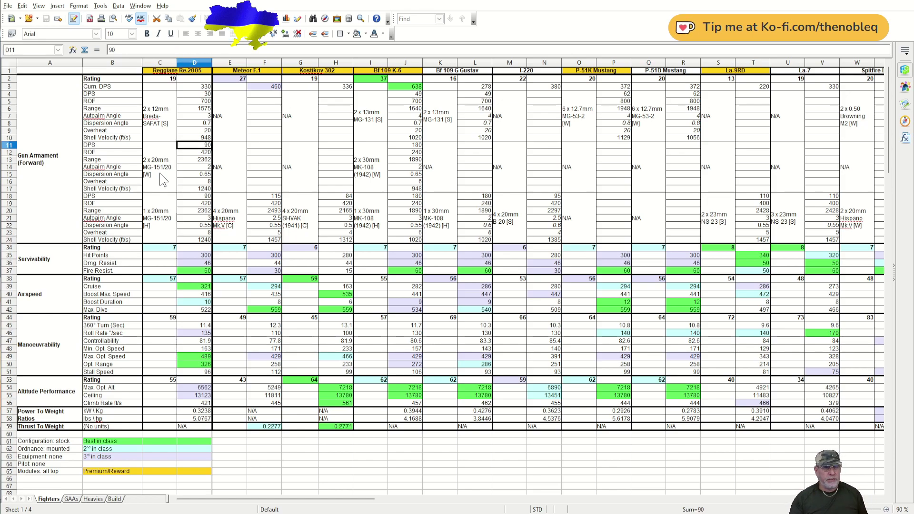
{"action": "key", "text": "Down"}
{"action": "key", "text": "Down"}
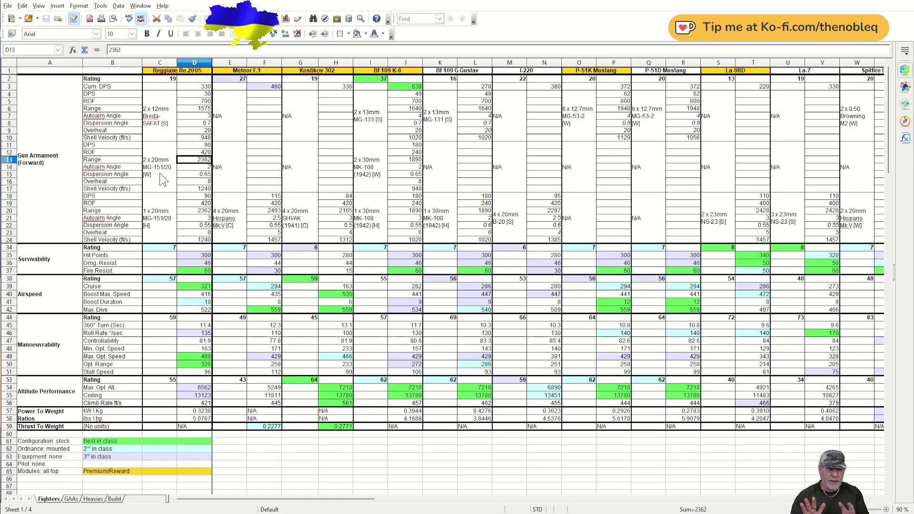
{"action": "key", "text": "Down"}
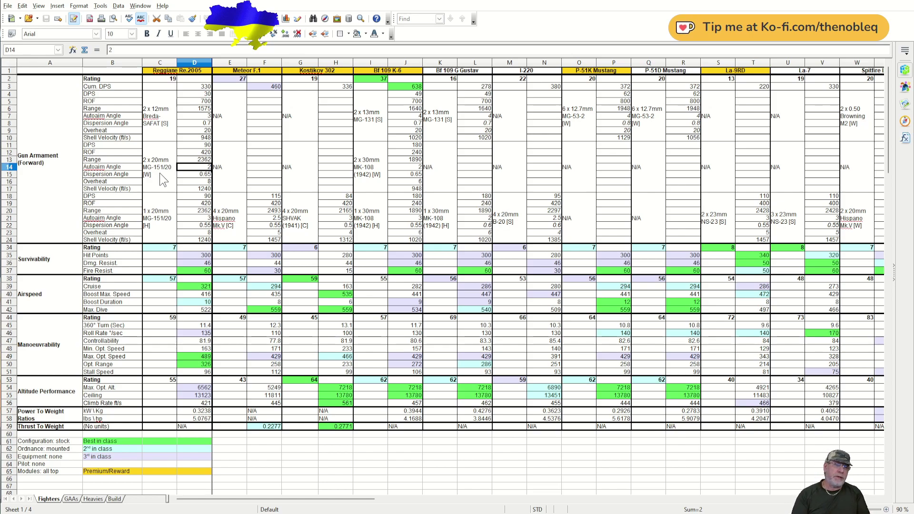
{"action": "key", "text": "Down"}
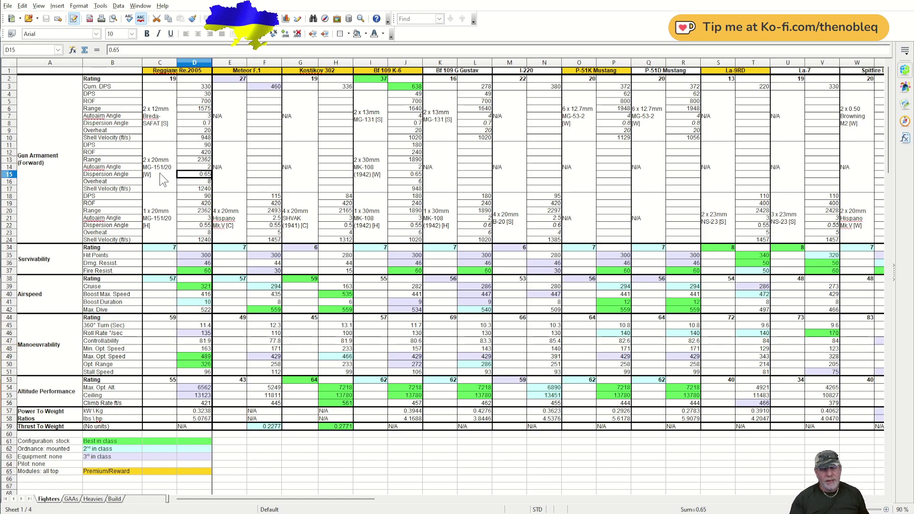
{"action": "left_click", "coordinate": [160, 174]}
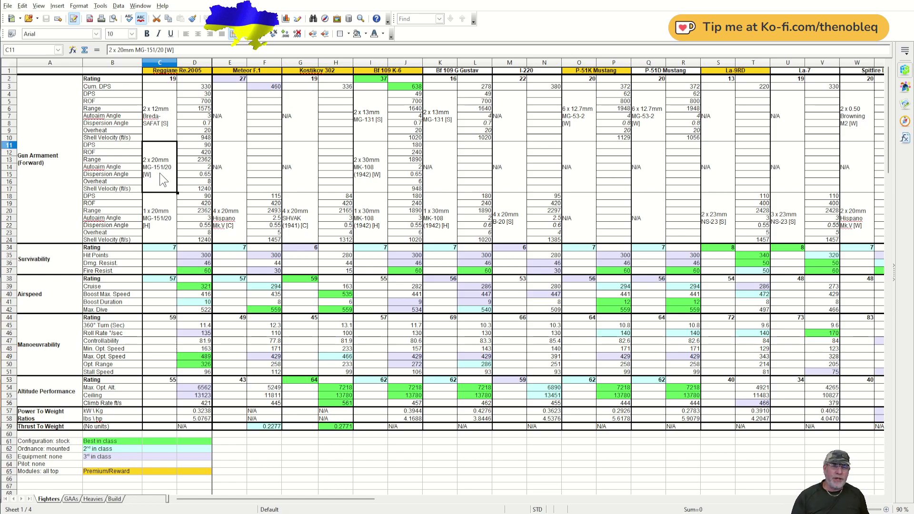
{"action": "key", "text": "Right"}
{"action": "key", "text": "Down"}
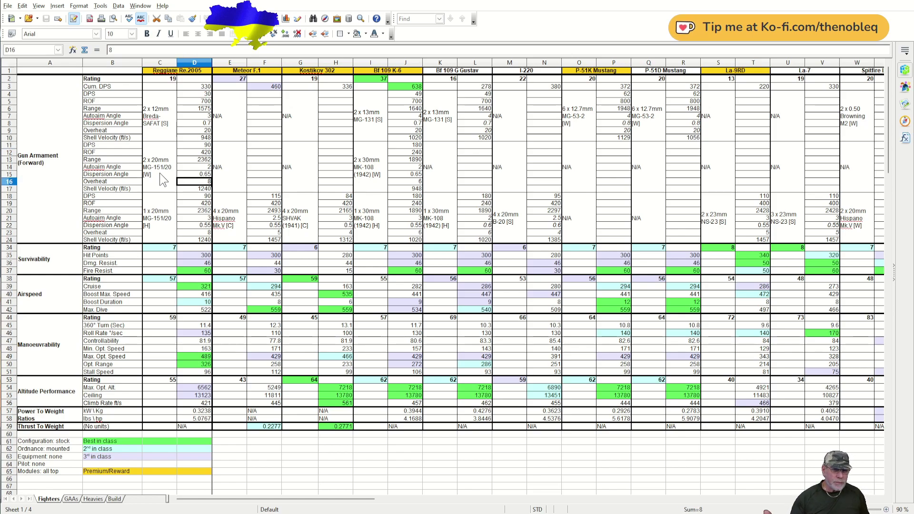
{"action": "key", "text": "Down"}
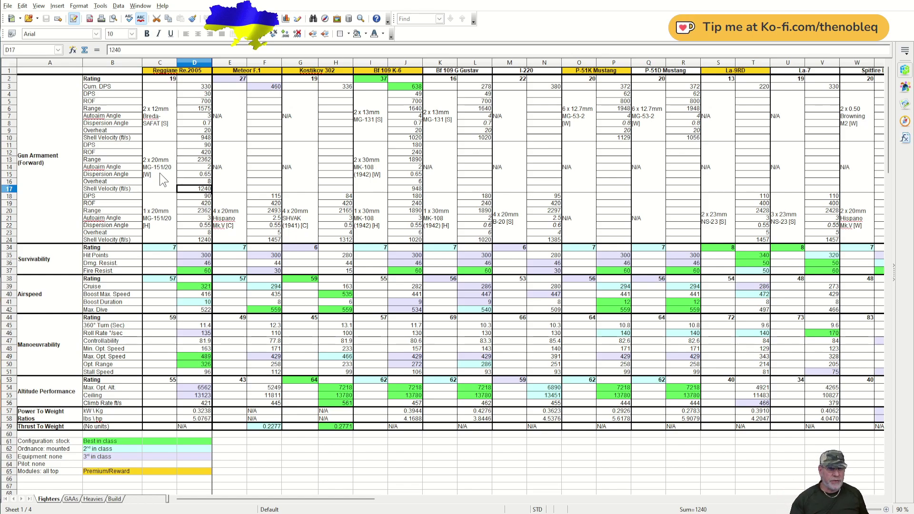
- Examine the Reggiane Re.2005's 2 x 12mm Breda-SAFAT [S] figures, from DPS and range through to shell velocity
{"action": "left_click", "coordinate": [161, 113]}
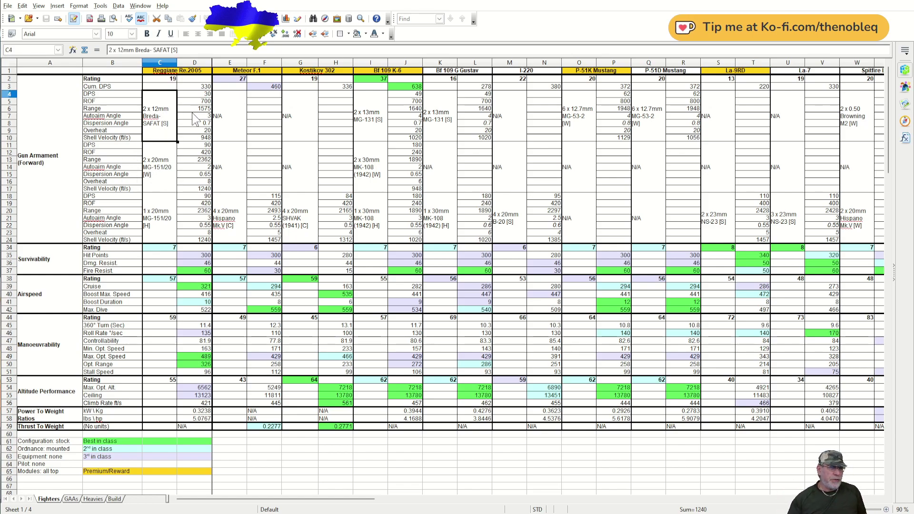
{"action": "key", "text": "Right"}
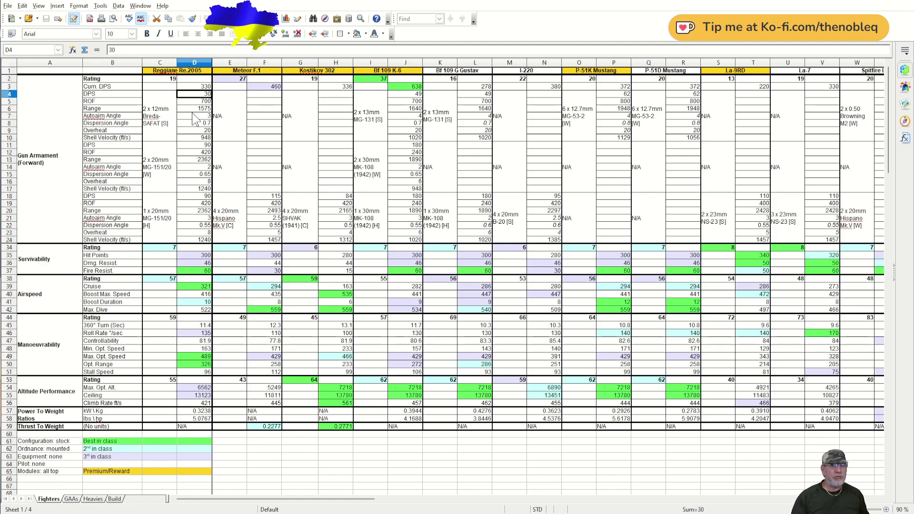
{"action": "key", "text": "Down"}
{"action": "key", "text": "Down"}
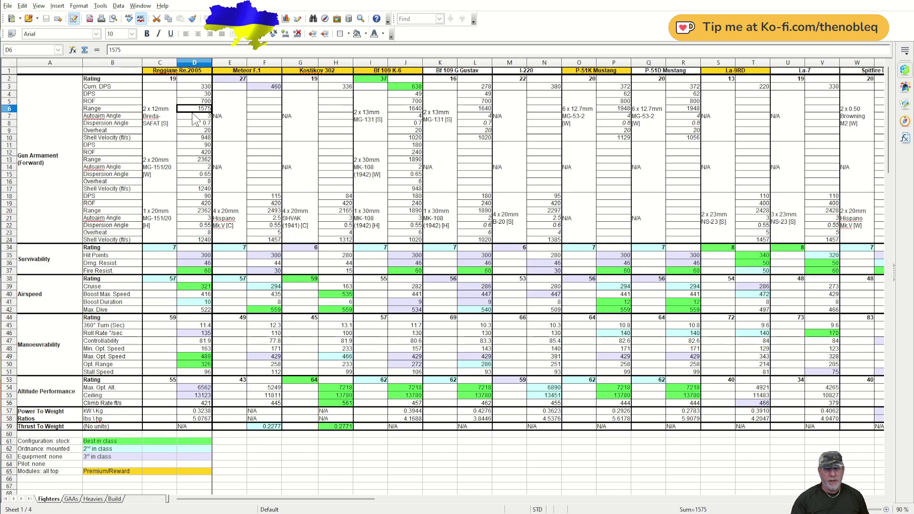
{"action": "left_click", "coordinate": [193, 115]}
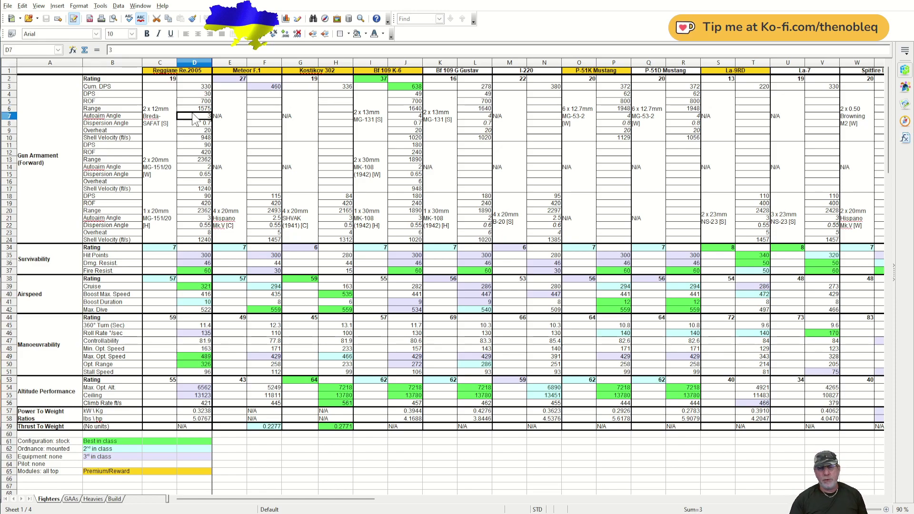
{"action": "key", "text": "Down"}
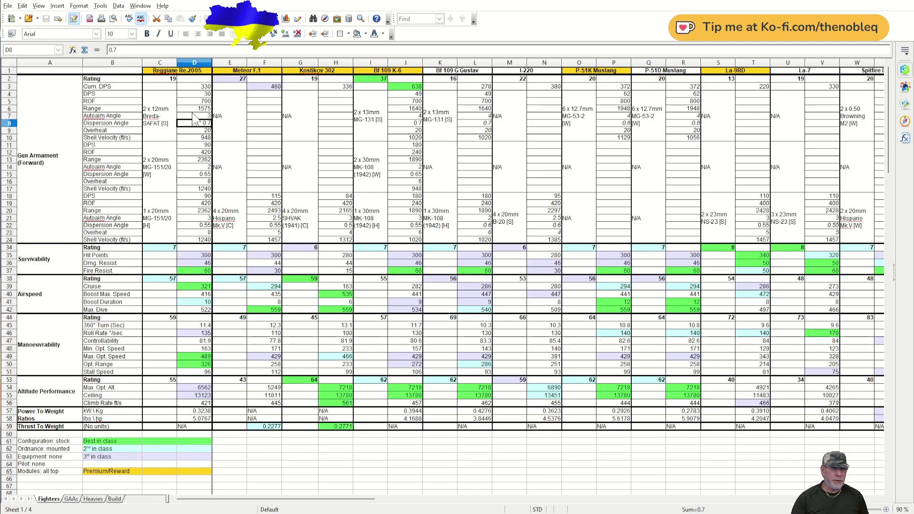
{"action": "key", "text": "Down"}
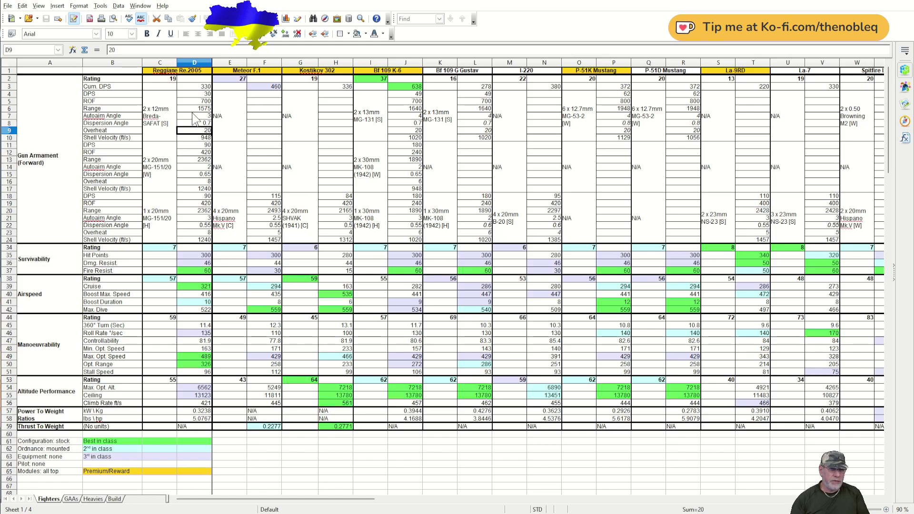
{"action": "key", "text": "Down"}
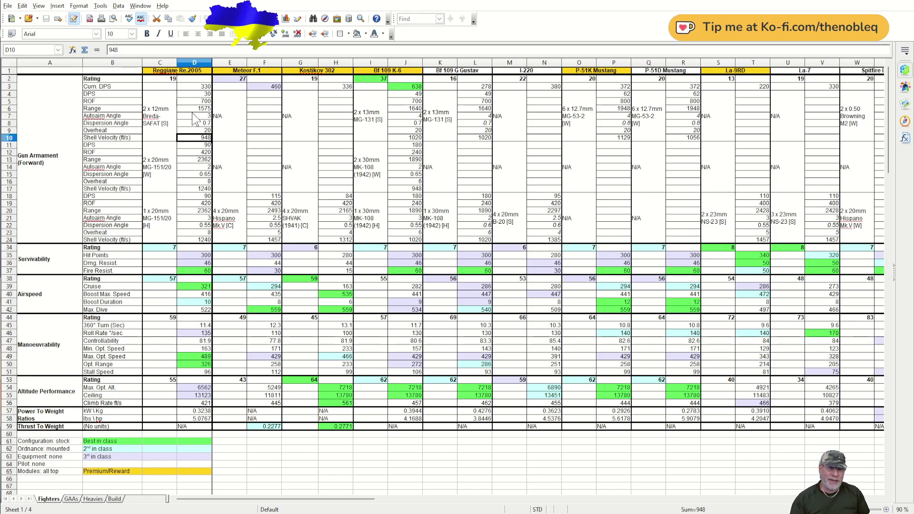
- Review the Reggiane Re.2005's survivability rating and damage resistance, including the red-shaded comparison table lower on the sheet
{"action": "scroll", "coordinate": [205, 222], "scroll_direction": "down", "scroll_amount": 1}
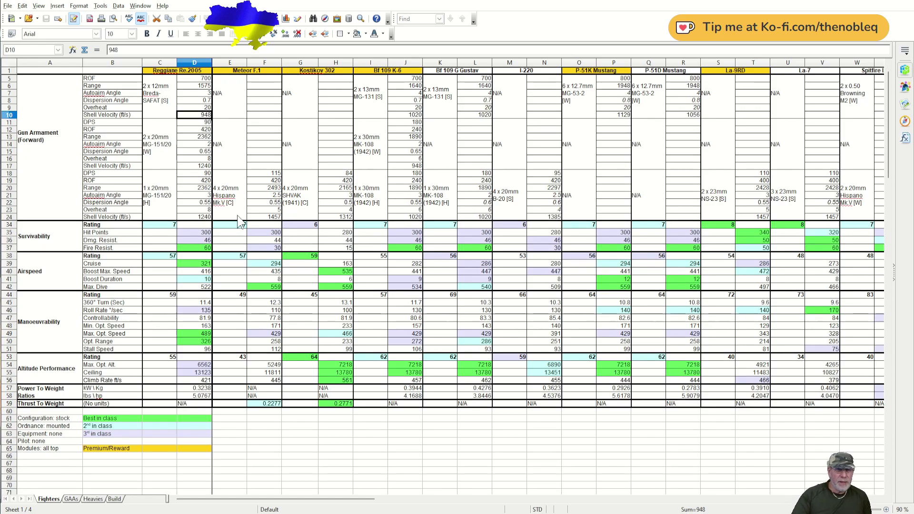
{"action": "left_click", "coordinate": [69, 232]}
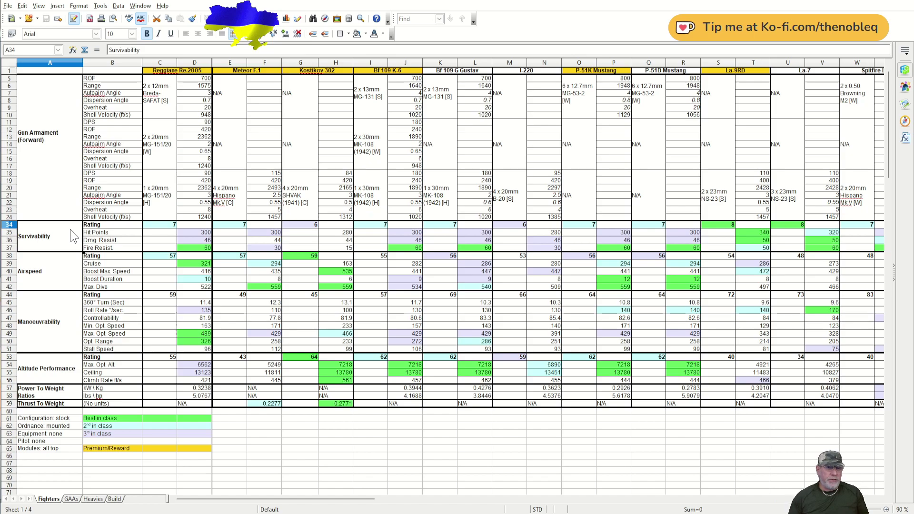
{"action": "key", "text": "Right"}
{"action": "key", "text": "Right"}
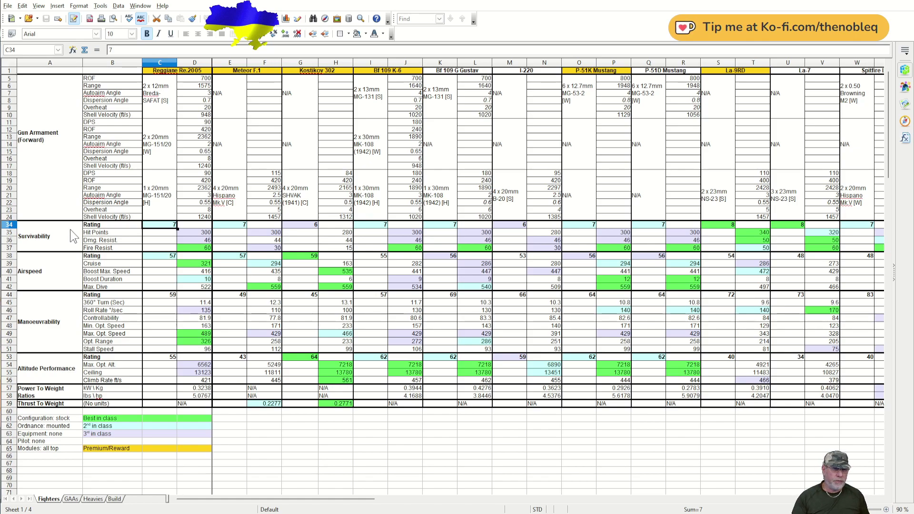
{"action": "key", "text": "Down"}
{"action": "key", "text": "Down"}
{"action": "key", "text": "Right"}
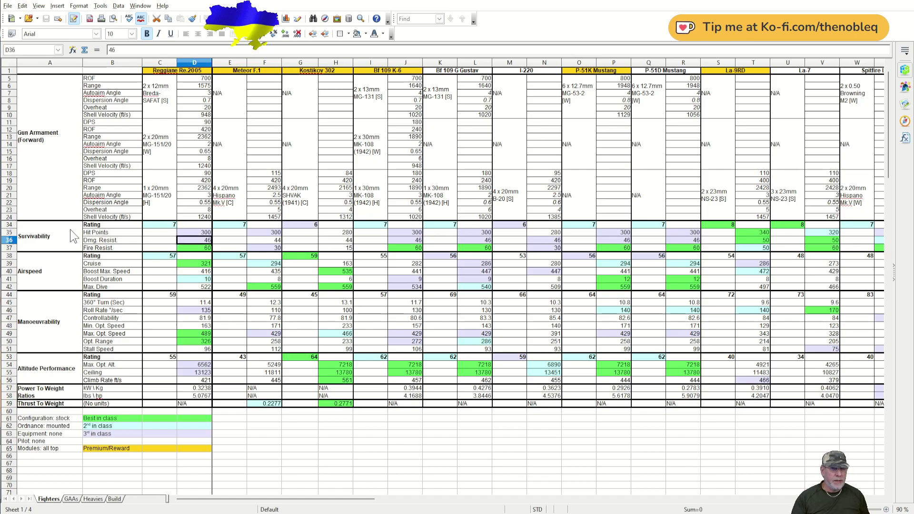
{"action": "scroll", "coordinate": [70, 229], "scroll_direction": "down", "scroll_amount": 12}
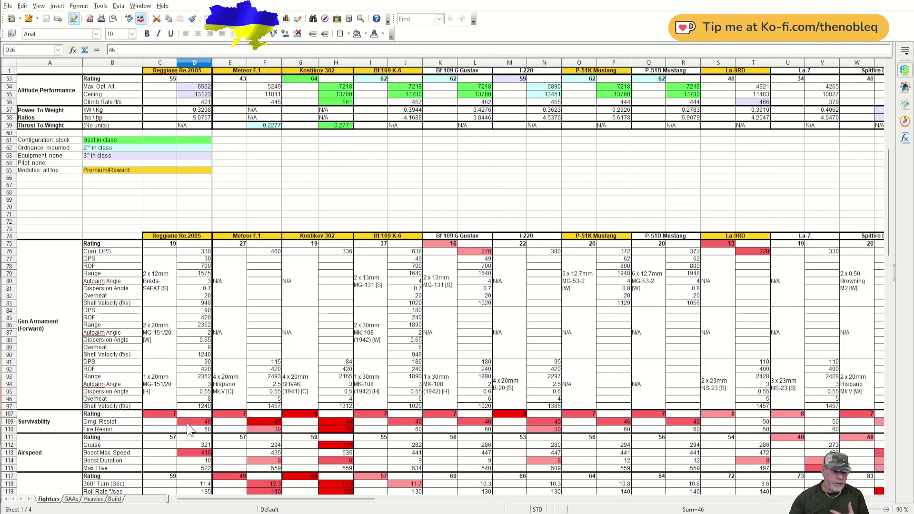
{"action": "scroll", "coordinate": [187, 421], "scroll_direction": "up", "scroll_amount": 13}
{"action": "scroll", "coordinate": [200, 329], "scroll_direction": "up", "scroll_amount": 1}
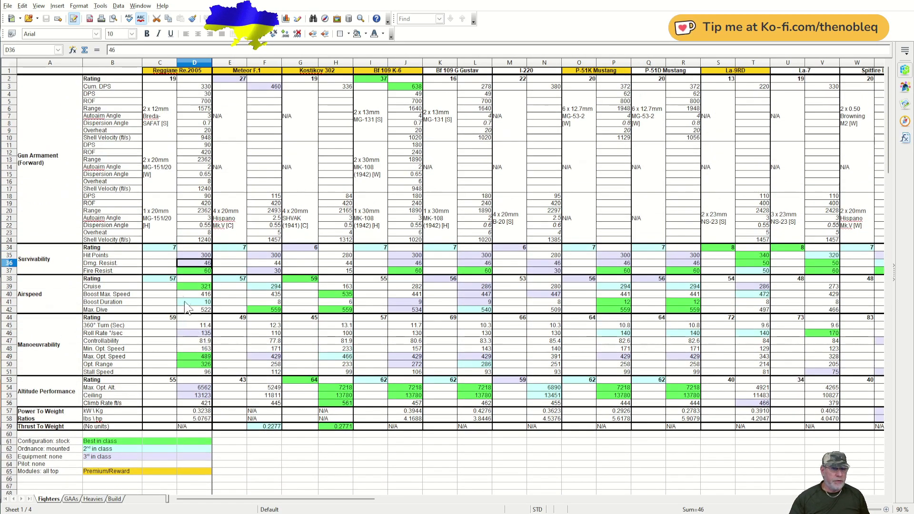
{"action": "left_click", "coordinate": [162, 247]}
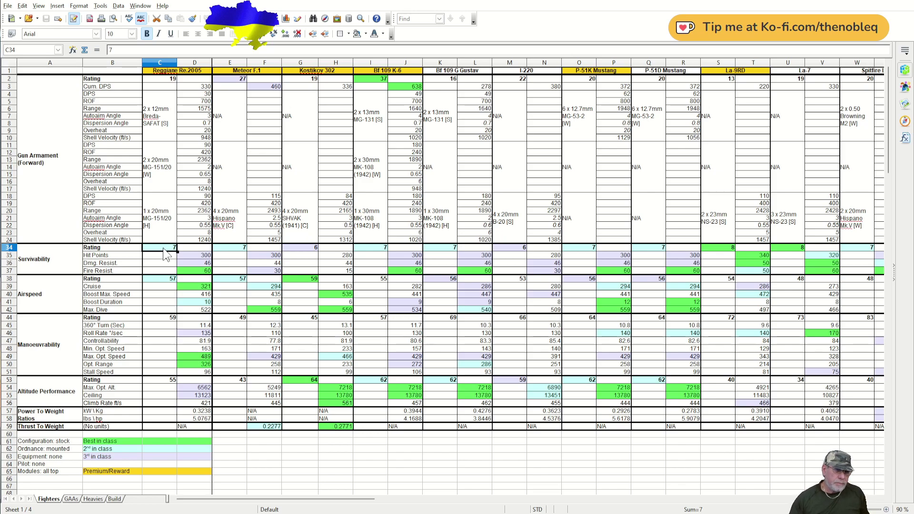
- Examine the Reggiane Re.2005's hit points, damage resistance and fire resistance in the Survivability section
{"action": "key", "text": "Down"}
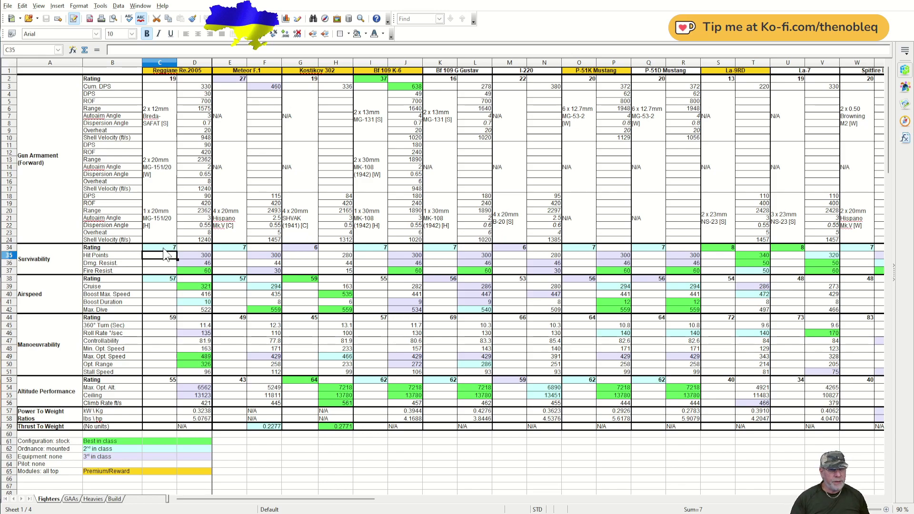
{"action": "key", "text": "Right"}
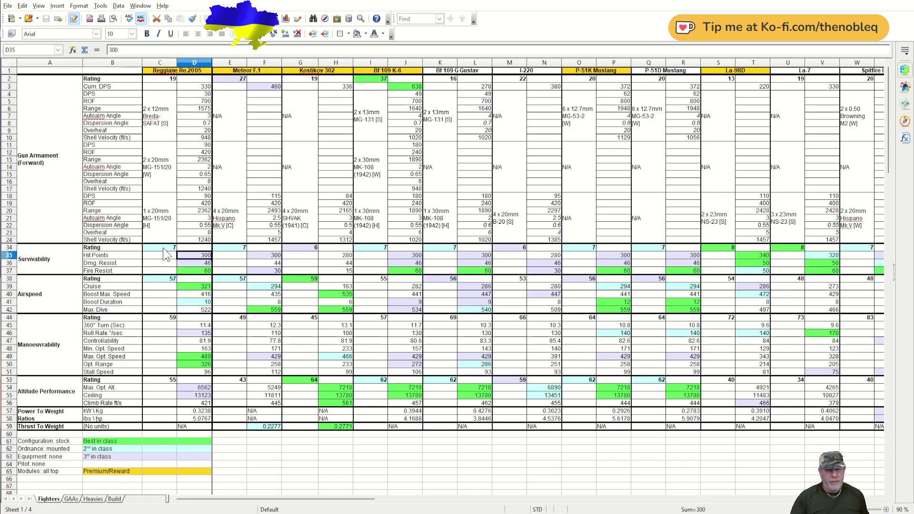
{"action": "key", "text": "Down"}
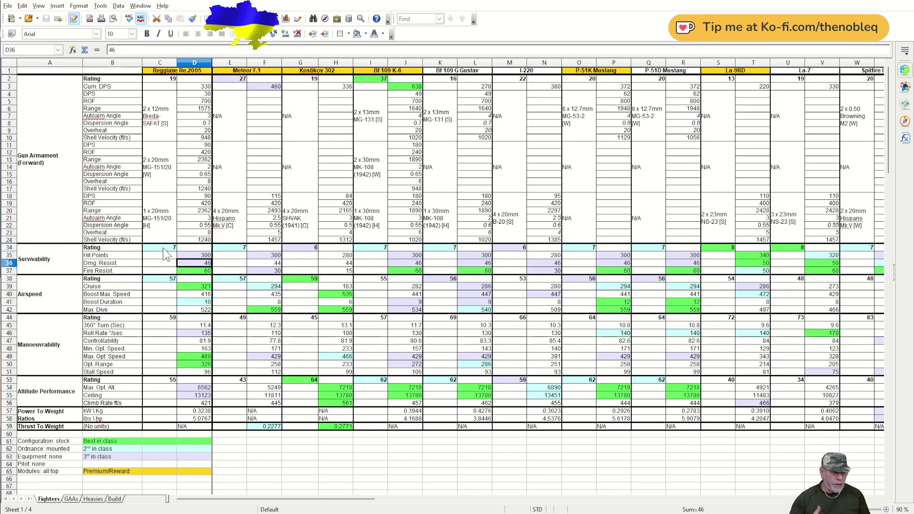
{"action": "key", "text": "Down"}
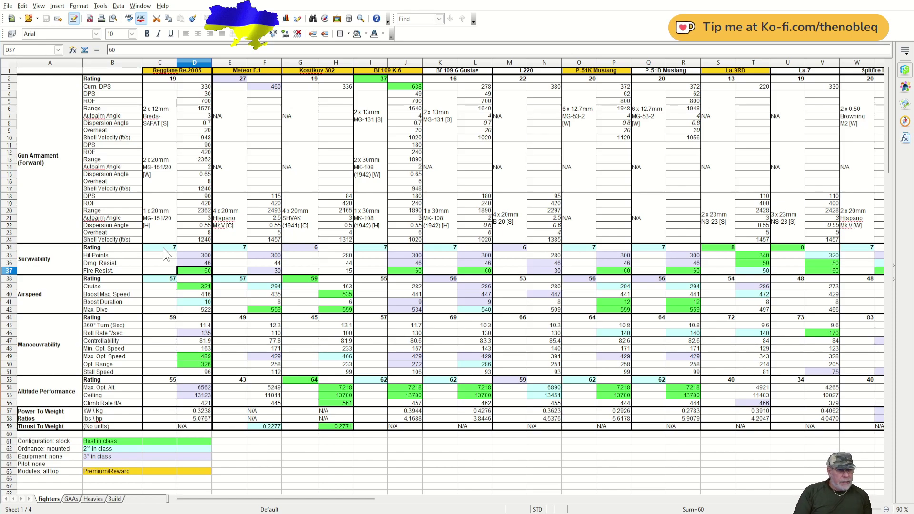
- Compare the Reggiane Re.2005's Airspeed rating with those of the other fighters, through to the Ki-84 Hayate
{"action": "key", "text": "Down"}
{"action": "key", "text": "Left"}
{"action": "key", "text": "Left"}
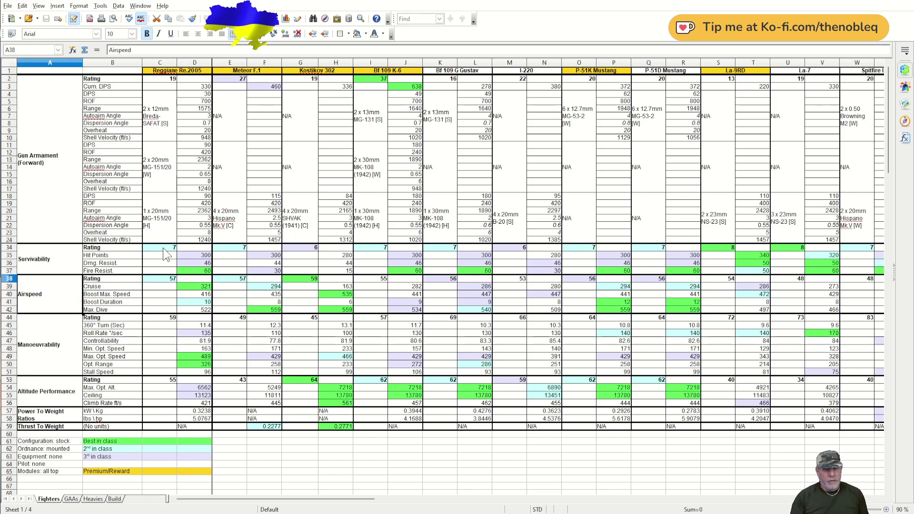
{"action": "key", "text": "Right"}
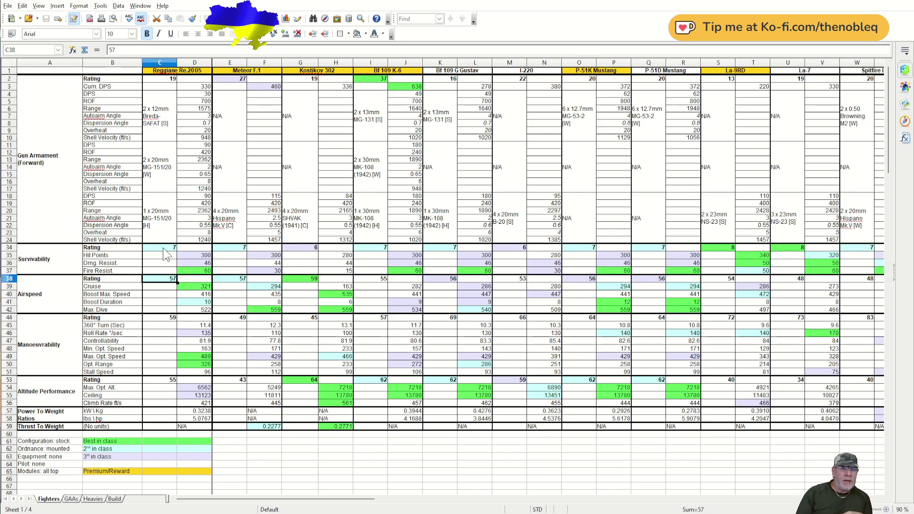
{"action": "key", "text": "Right"}
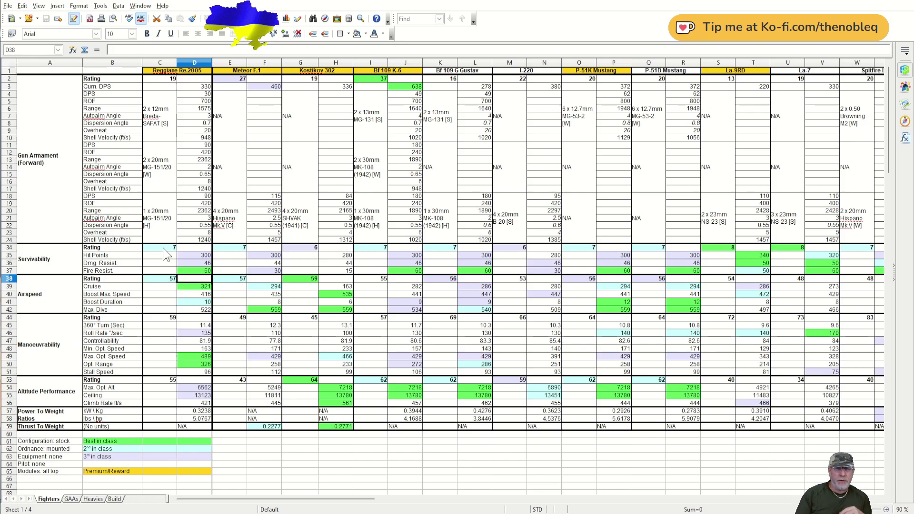
{"action": "key", "text": "Right"}
{"action": "key", "text": "Right"}
{"action": "key", "text": "Right"}
{"action": "key", "text": "Right"}
{"action": "key", "text": "Right"}
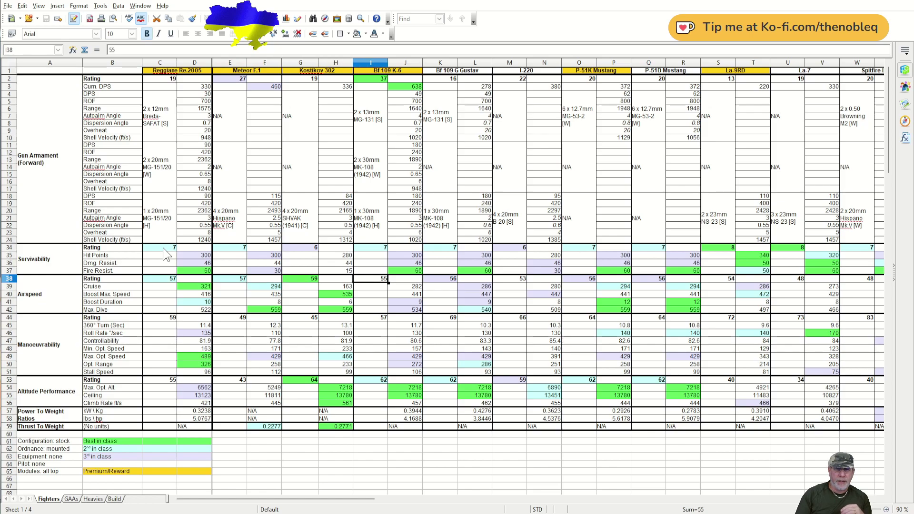
{"action": "key", "text": "Right"}
{"action": "key", "text": "Right"}
{"action": "key", "text": "Right"}
{"action": "key", "text": "Right"}
{"action": "key", "text": "Right"}
{"action": "key", "text": "Right"}
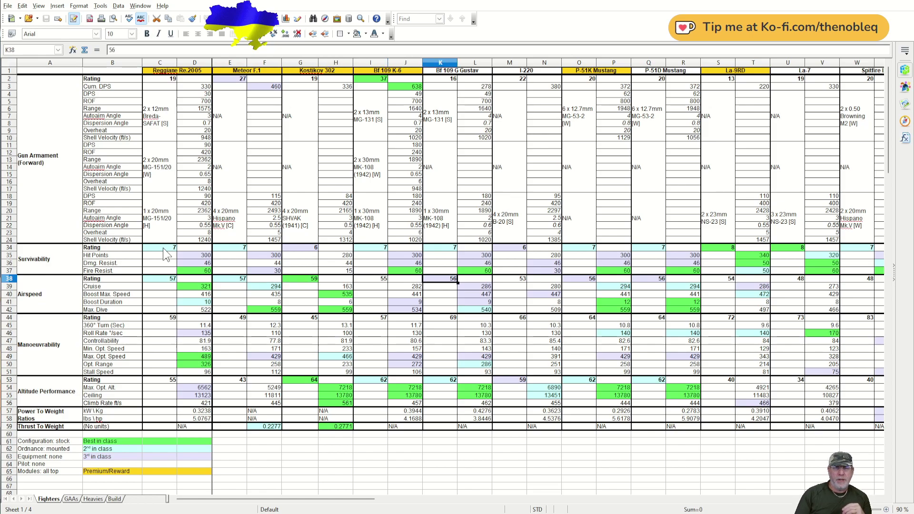
{"action": "key", "text": "Right"}
{"action": "key", "text": "Right"}
{"action": "key", "text": "Right"}
{"action": "key", "text": "Right"}
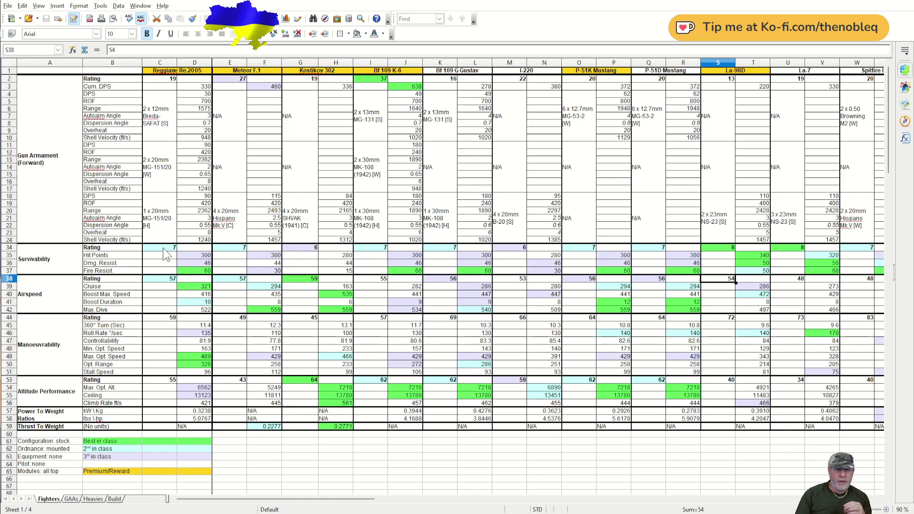
{"action": "key", "text": "Right"}
{"action": "key", "text": "Right"}
{"action": "key", "text": "Right"}
{"action": "key", "text": "Right"}
{"action": "key", "text": "Right"}
{"action": "key", "text": "Right"}
{"action": "key", "text": "Right"}
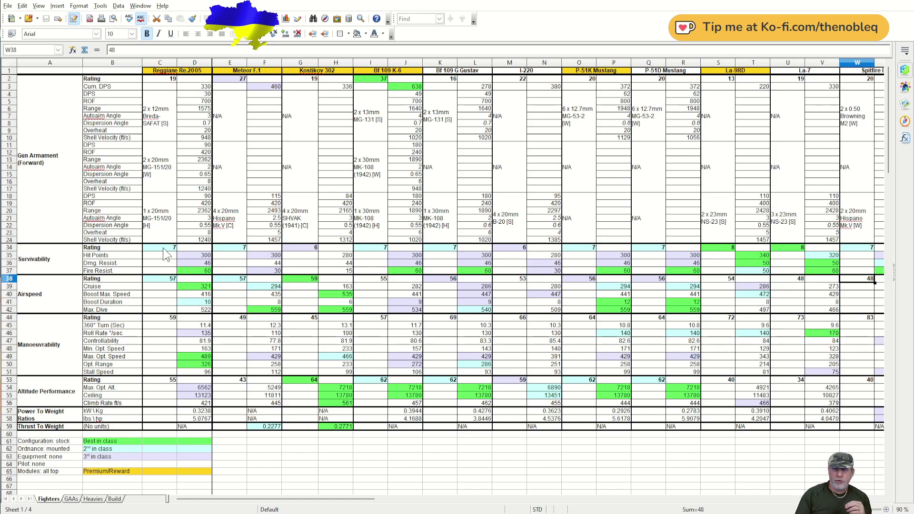
{"action": "key", "text": "Right"}
{"action": "key", "text": "Right"}
{"action": "key", "text": "Right"}
{"action": "key", "text": "Right"}
{"action": "key", "text": "Right"}
{"action": "key", "text": "Right"}
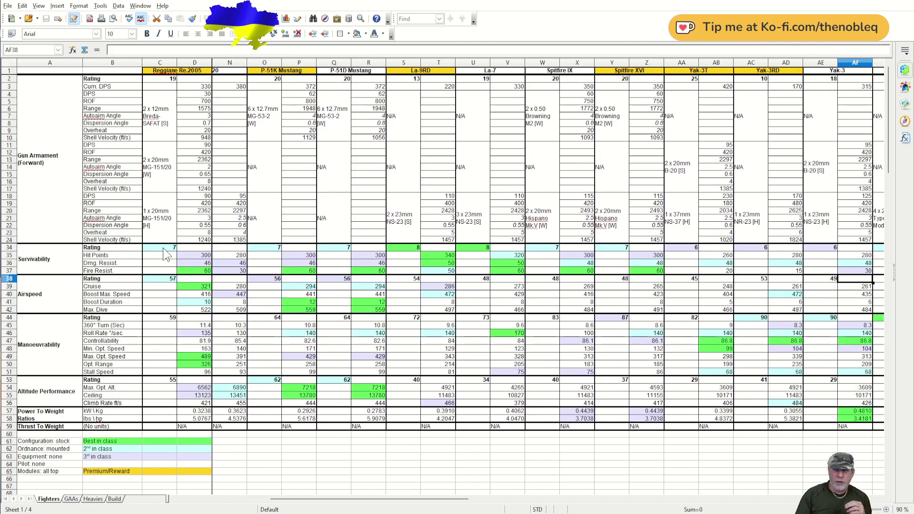
{"action": "key", "text": "Right"}
{"action": "key", "text": "Right"}
{"action": "key", "text": "Right"}
{"action": "key", "text": "Right"}
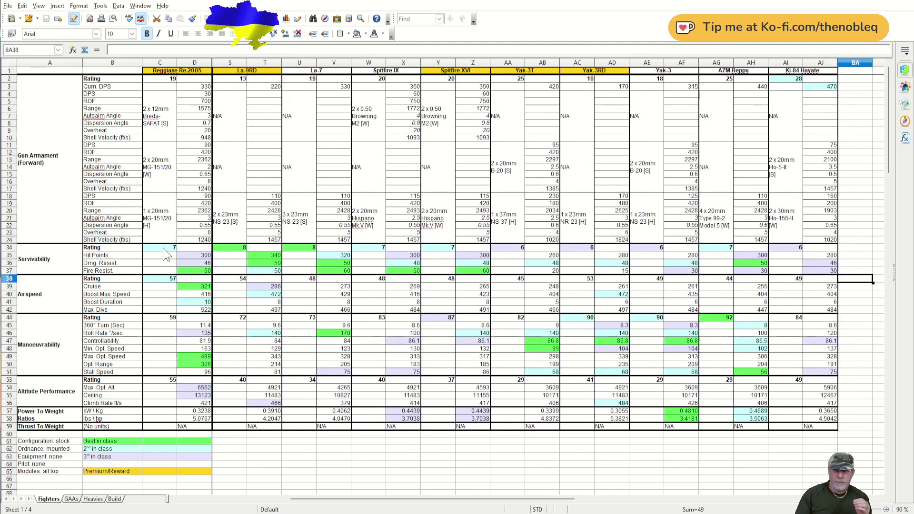
- Return to the Reggiane Re.2005 and examine its Cruise and Boost Max. Speed, including the red-shaded worst-in-class table
{"action": "key", "text": "Left"}
{"action": "key", "text": "Left"}
{"action": "key", "text": "Left"}
{"action": "key", "text": "Left"}
{"action": "key", "text": "Left"}
{"action": "key", "text": "Left"}
{"action": "key", "text": "Left"}
{"action": "key", "text": "Left"}
{"action": "key", "text": "Left"}
{"action": "key", "text": "Left"}
{"action": "key", "text": "Left"}
{"action": "key", "text": "Left"}
{"action": "key", "text": "Left"}
{"action": "key", "text": "Left"}
{"action": "key", "text": "Left"}
{"action": "key", "text": "Left"}
{"action": "key", "text": "Left"}
{"action": "key", "text": "Left"}
{"action": "key", "text": "Left"}
{"action": "key", "text": "Left"}
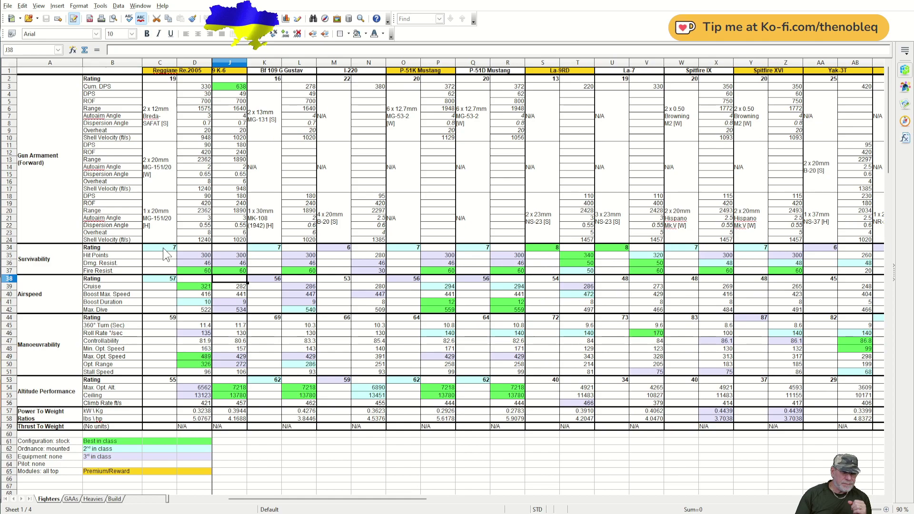
{"action": "key", "text": "Left"}
{"action": "key", "text": "Left"}
{"action": "key", "text": "Left"}
{"action": "key", "text": "Left"}
{"action": "key", "text": "Left"}
{"action": "key", "text": "Down"}
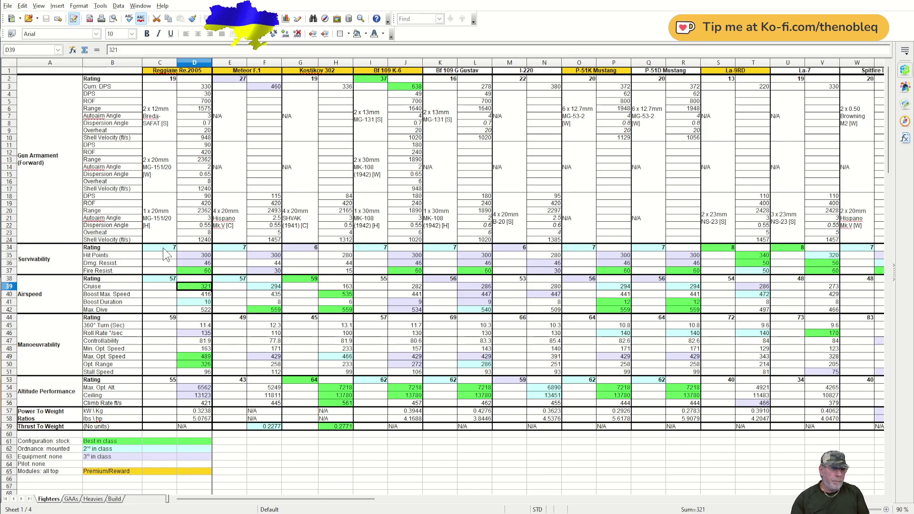
{"action": "key", "text": "Down"}
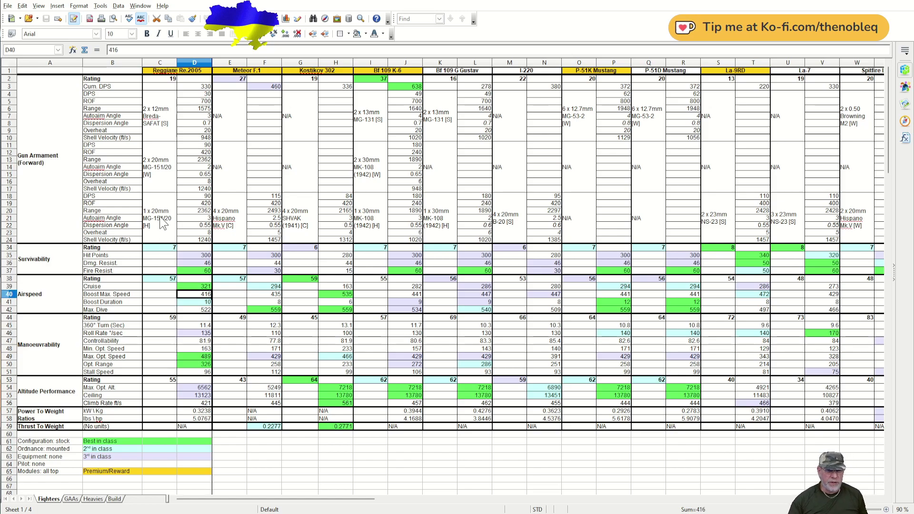
{"action": "scroll", "coordinate": [384, 339], "scroll_direction": "down", "scroll_amount": 13}
{"action": "scroll", "coordinate": [363, 338], "scroll_direction": "down", "scroll_amount": 7}
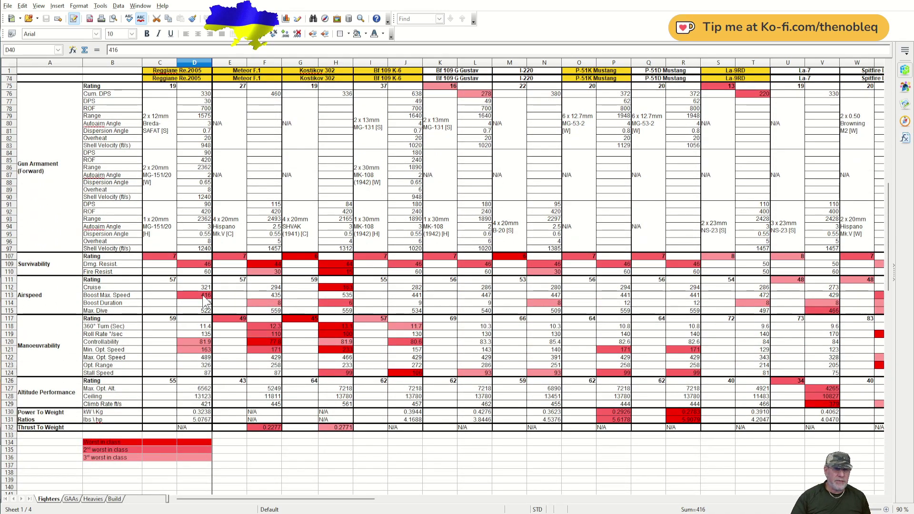
{"action": "scroll", "coordinate": [285, 295], "scroll_direction": "up", "scroll_amount": 20}
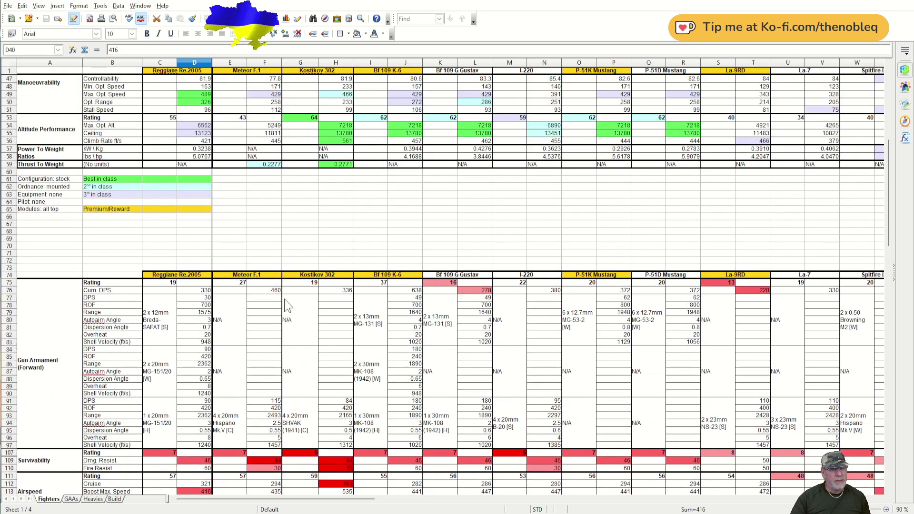
{"action": "scroll", "coordinate": [283, 305], "scroll_direction": "up", "scroll_amount": 2}
{"action": "scroll", "coordinate": [278, 314], "scroll_direction": "down", "scroll_amount": 1}
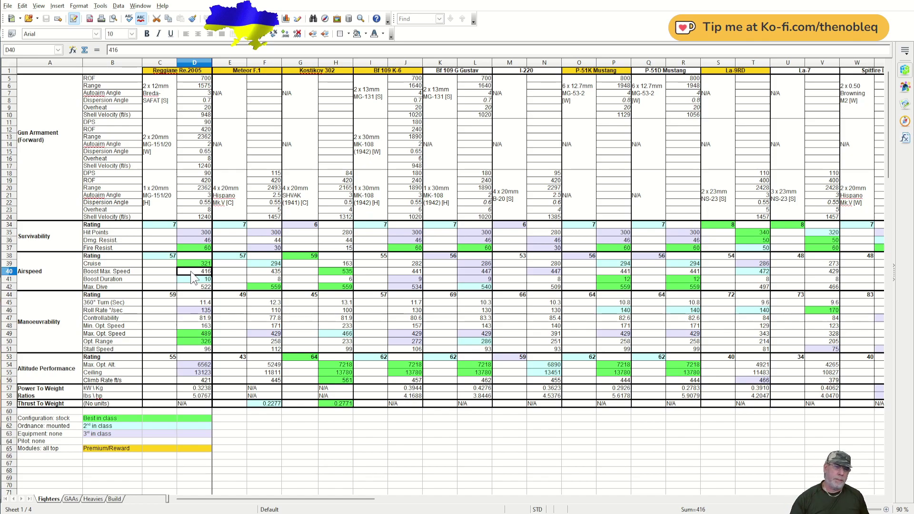
- Examine the Reggiane Re.2005's Boost Duration and Max. Dive, checking the dive speed against the worst-in-class table as well
{"action": "key", "text": "Down"}
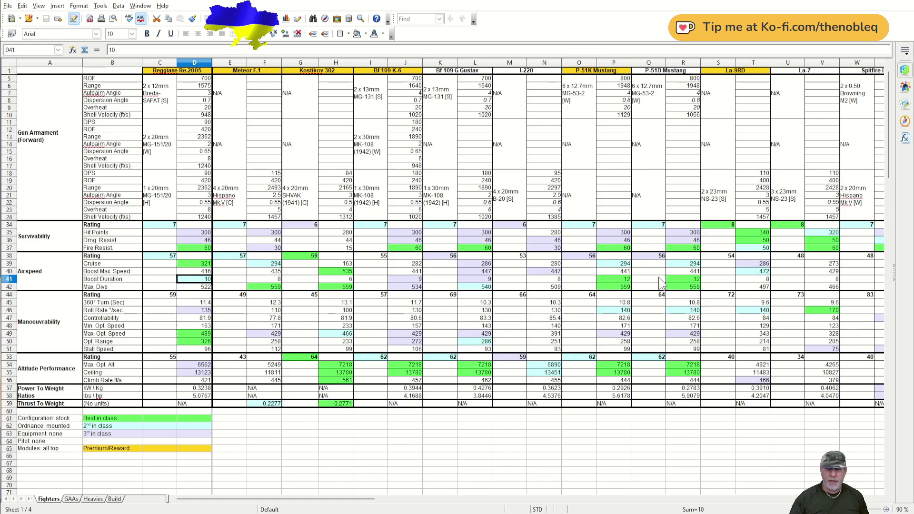
{"action": "left_click", "coordinate": [200, 287]}
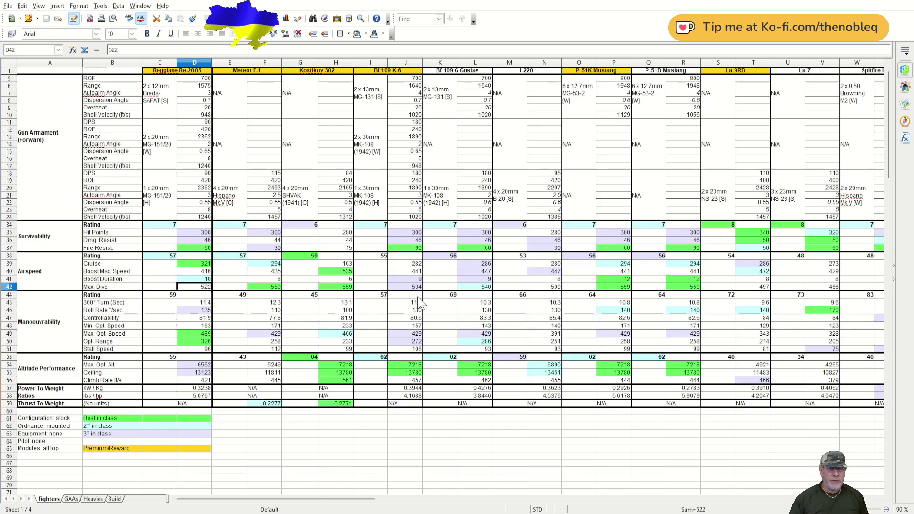
{"action": "scroll", "coordinate": [407, 295], "scroll_direction": "down", "scroll_amount": 14}
{"action": "scroll", "coordinate": [406, 293], "scroll_direction": "down", "scroll_amount": 1}
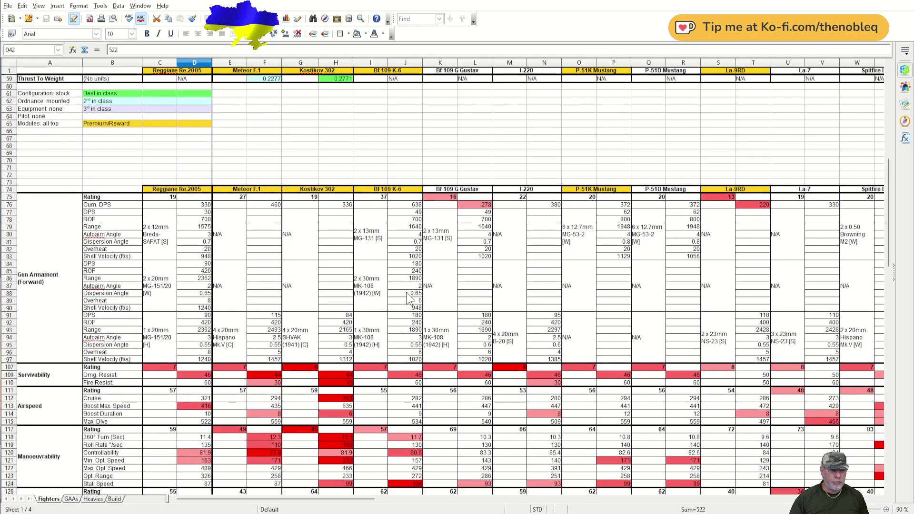
{"action": "scroll", "coordinate": [406, 292], "scroll_direction": "up", "scroll_amount": 15}
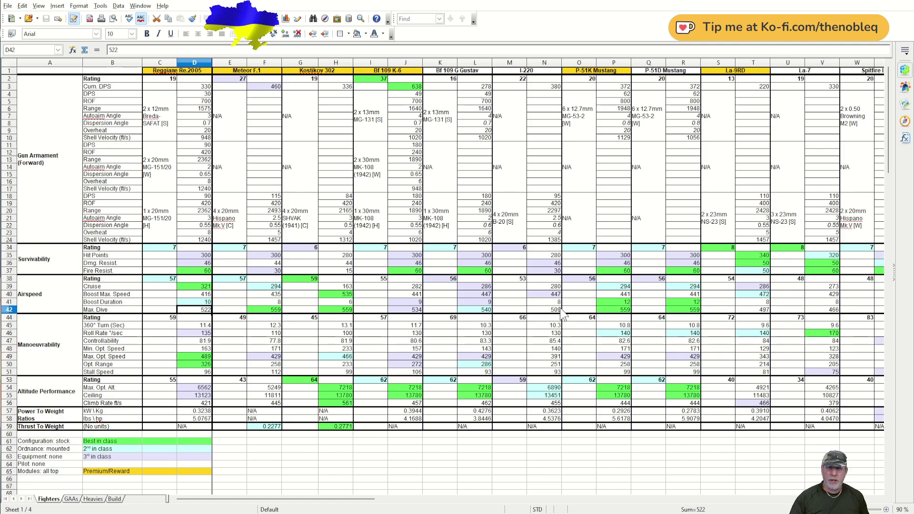
- Look at the P-51D Mustang's Max. Dive and Boost Max. Speed for comparison
{"action": "left_click", "coordinate": [688, 318]}
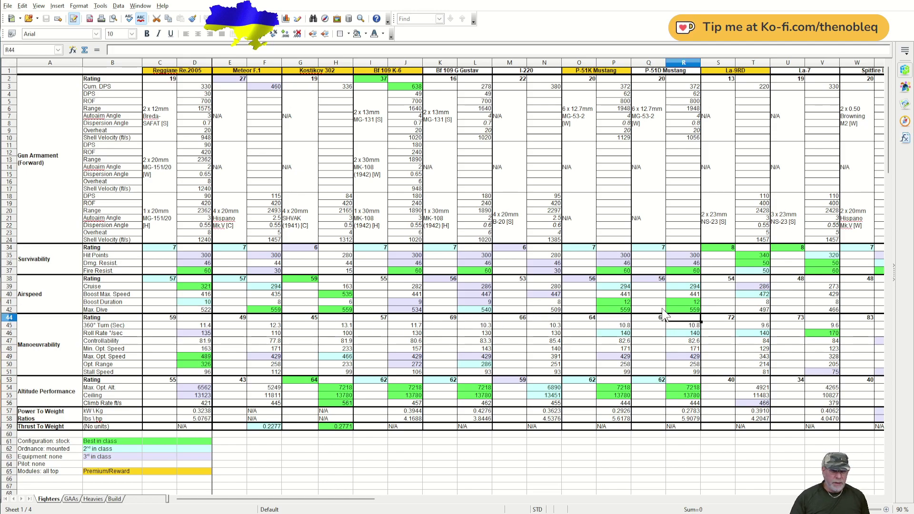
{"action": "left_click", "coordinate": [671, 310]}
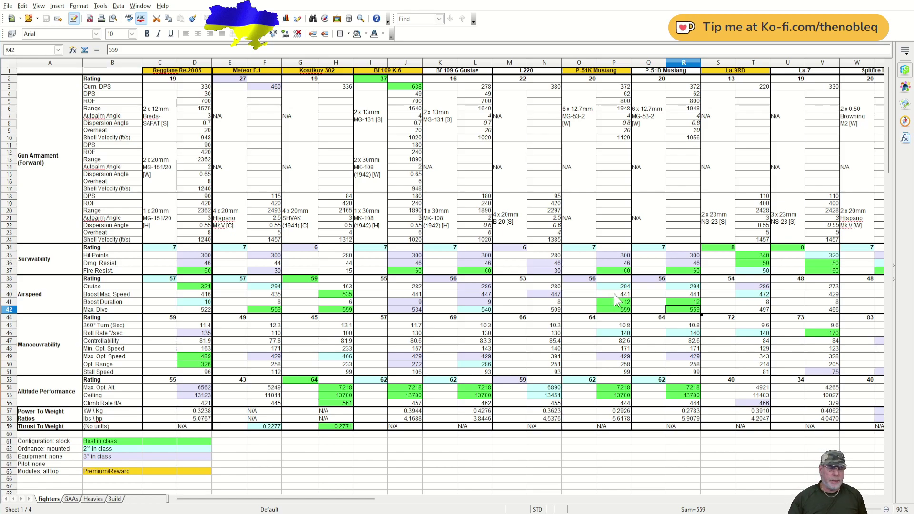
{"action": "left_click", "coordinate": [670, 292]}
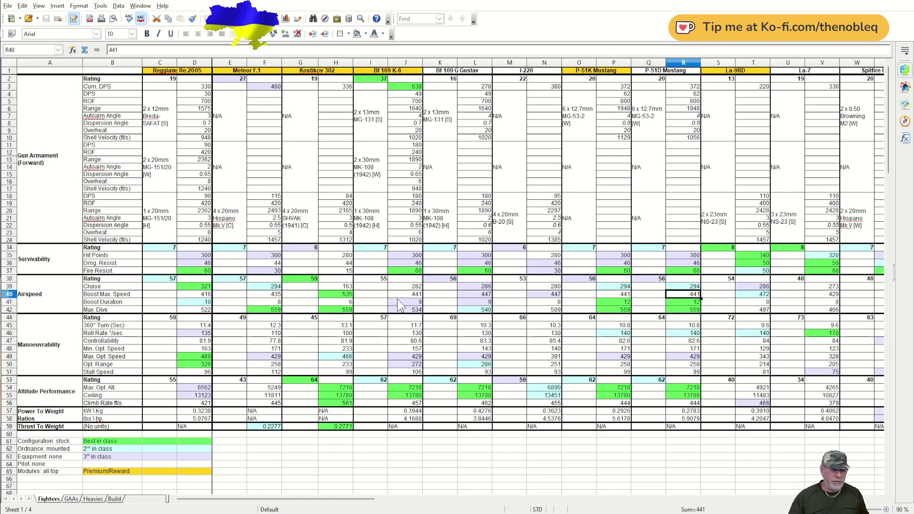
- Compare the Reggiane Re.2005's Manoeuvrability rating with those of the Meteor F.1, Kostikov 302 and Bf 109 K-6
{"action": "left_click", "coordinate": [48, 352]}
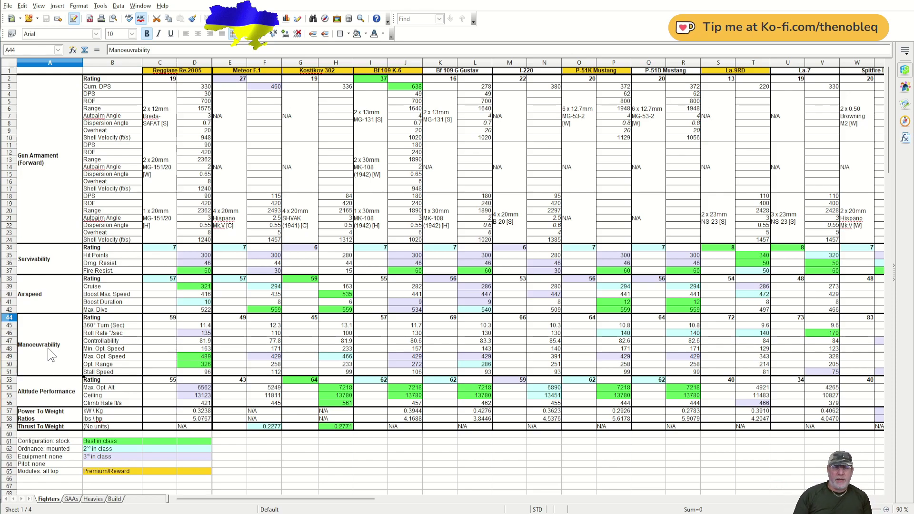
{"action": "key", "text": "Right"}
{"action": "key", "text": "Right"}
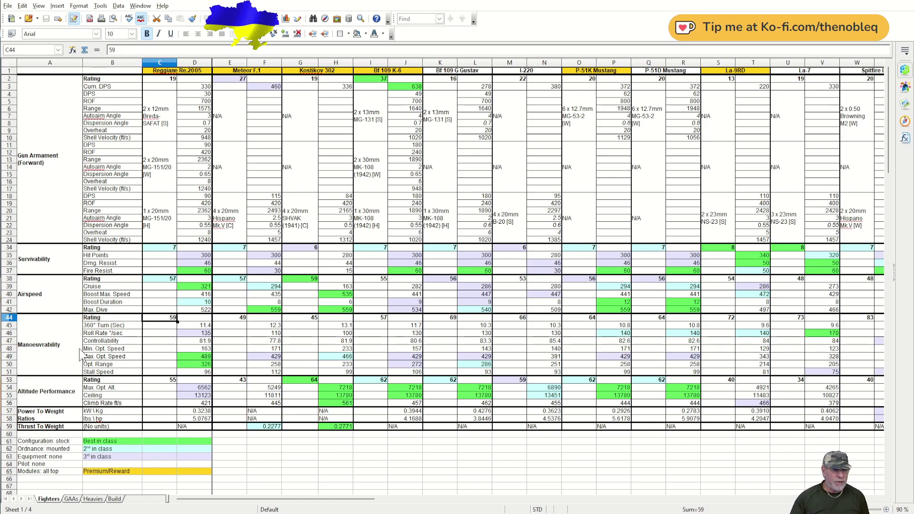
{"action": "left_click", "coordinate": [241, 317]}
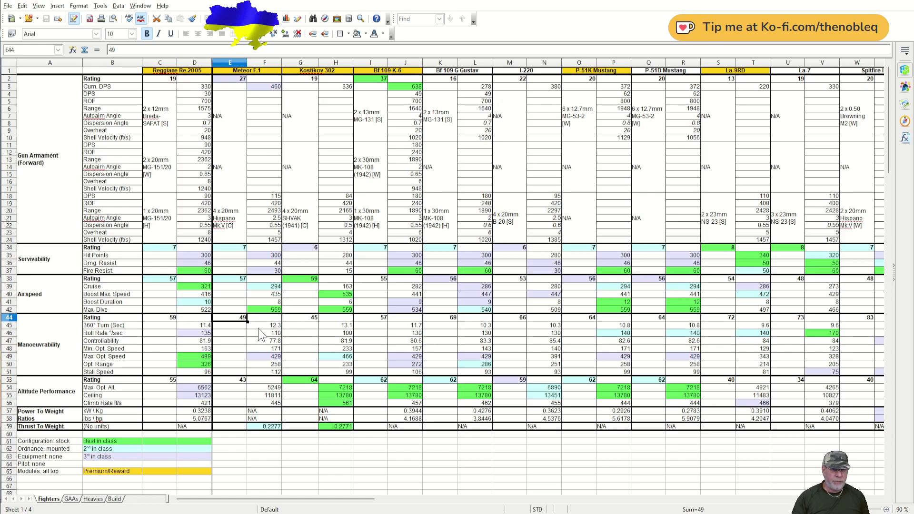
{"action": "key", "text": "Right"}
{"action": "key", "text": "Right"}
{"action": "key", "text": "Right"}
{"action": "key", "text": "Right"}
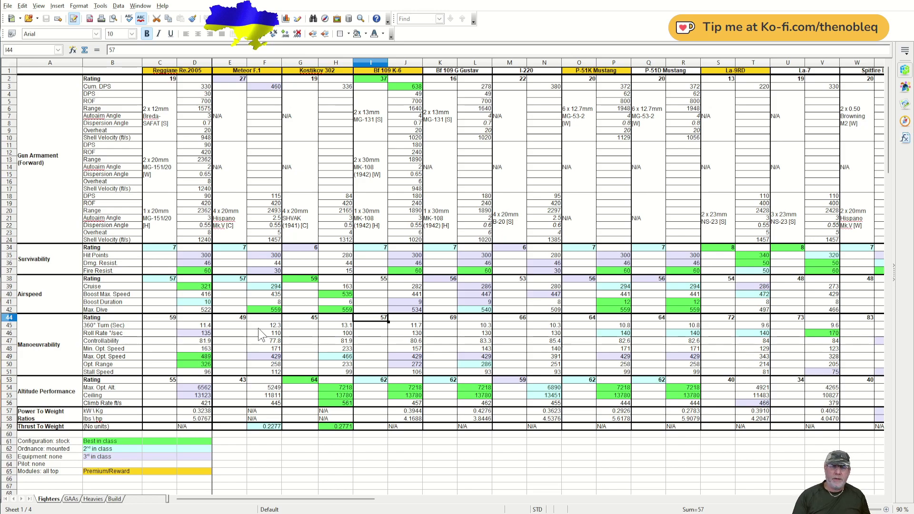
{"action": "key", "text": "Left"}
{"action": "key", "text": "Left"}
{"action": "key", "text": "Left"}
{"action": "key", "text": "Left"}
{"action": "key", "text": "Left"}
{"action": "key", "text": "Left"}
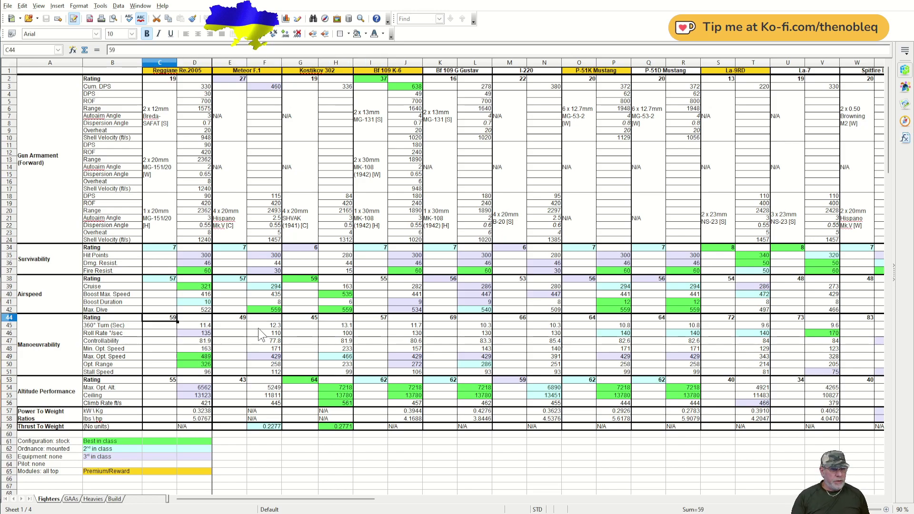
- Examine the Reggiane Re.2005's 360° Turn, Roll Rate and Controllability figures in the Manoeuvrability section
{"action": "key", "text": "Down"}
{"action": "key", "text": "Right"}
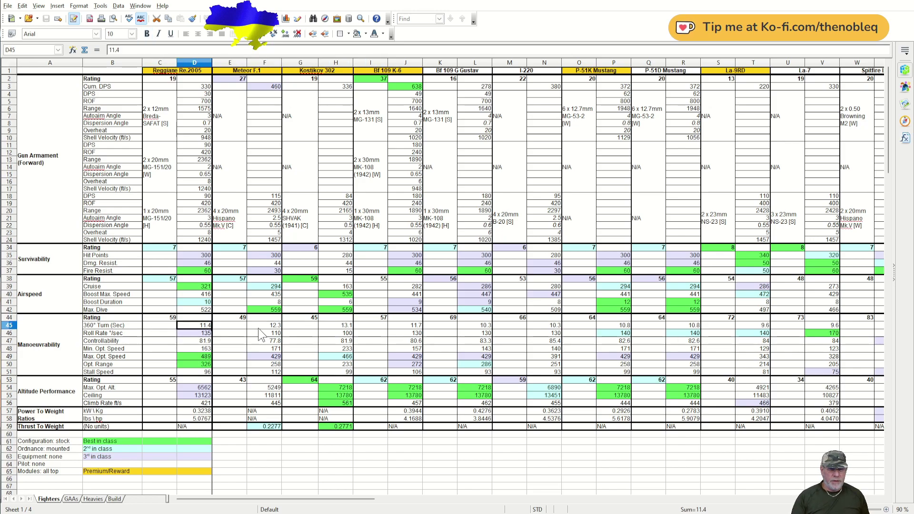
{"action": "key", "text": "Down"}
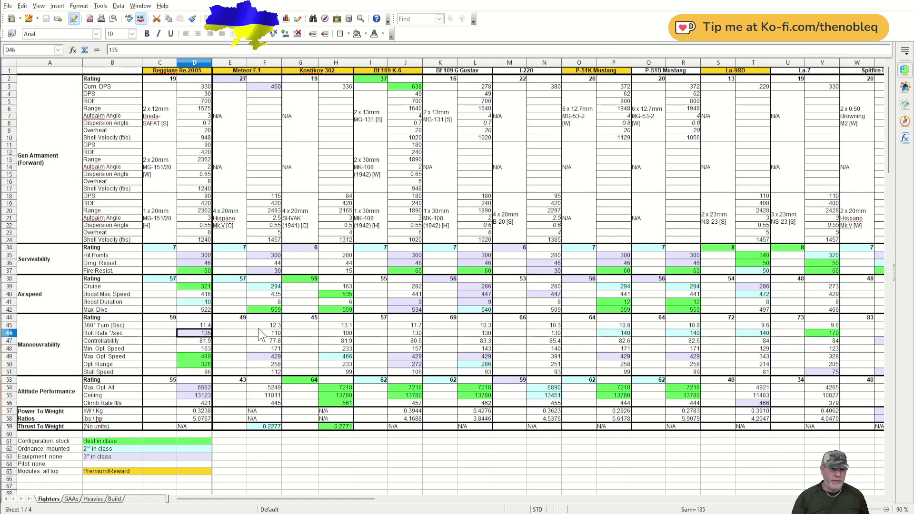
{"action": "key", "text": "Down"}
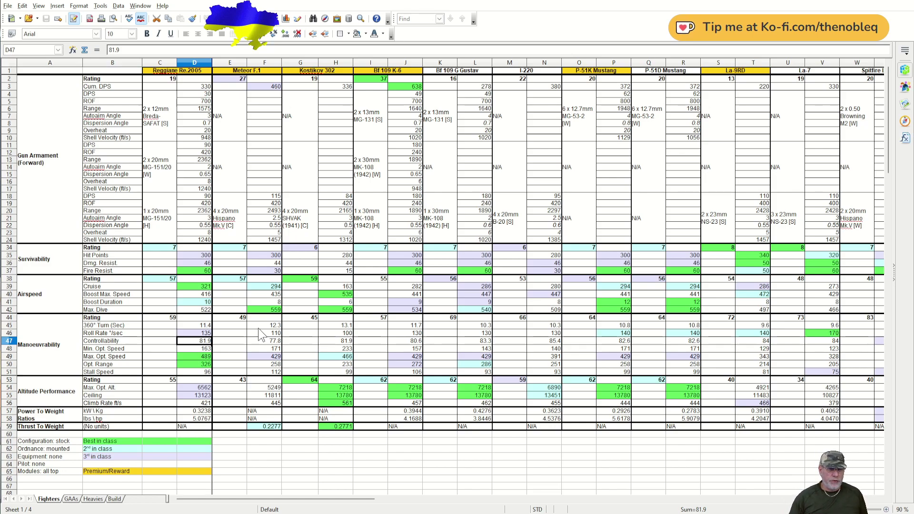
- Examine the Reggiane Re.2005's minimum and maximum optimum speeds, Opt. Range and Stall Speed
{"action": "key", "text": "Down"}
{"action": "key", "text": "Down"}
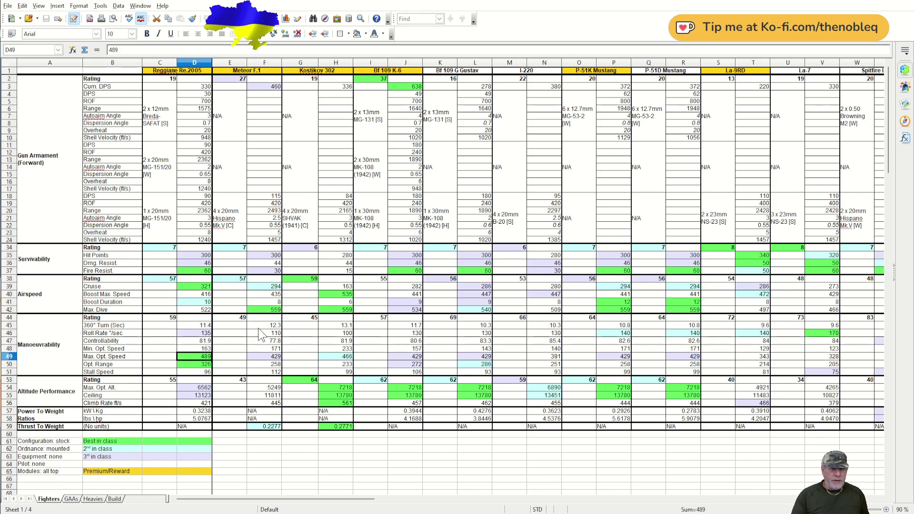
{"action": "key", "text": "Down"}
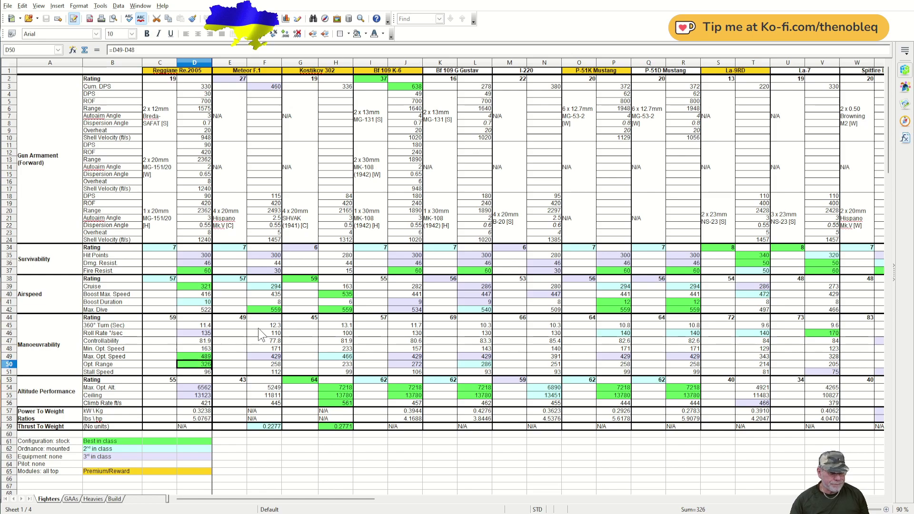
{"action": "key", "text": "Down"}
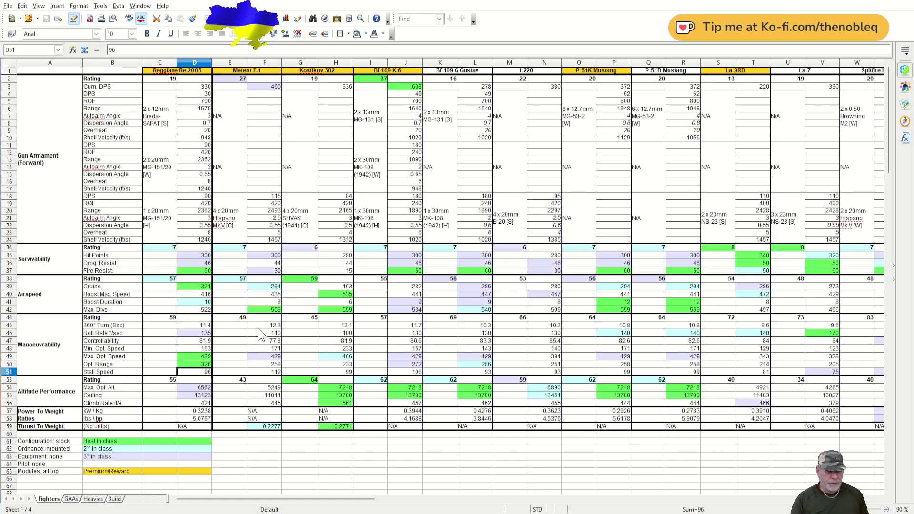
- Compare the Reggiane Re.2005's Altitude Performance rating with those of the other fighters, from the Meteor F.1 through to the P-51K Mustang
{"action": "key", "text": "Down"}
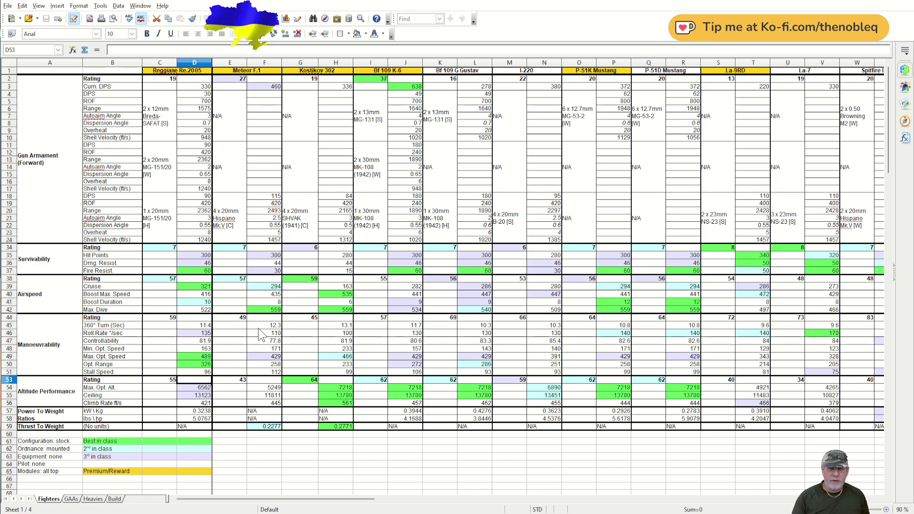
{"action": "key", "text": "Right"}
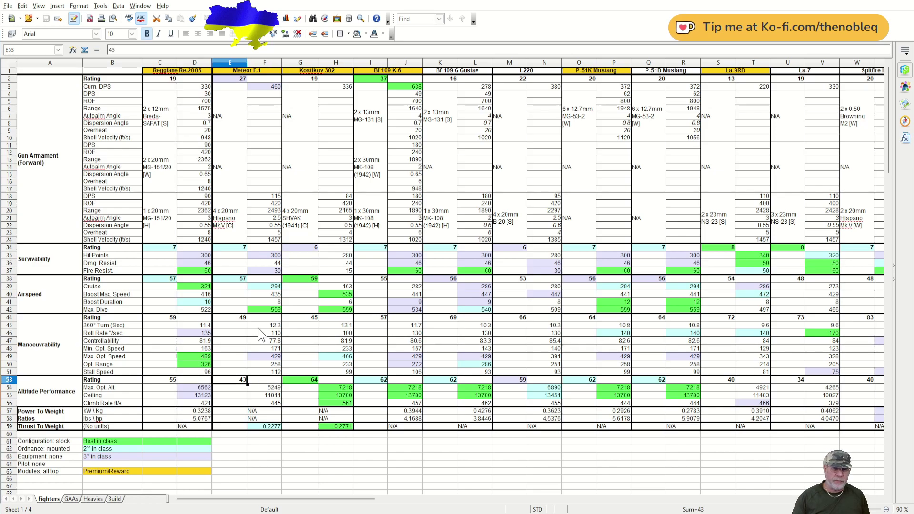
{"action": "key", "text": "Right"}
{"action": "key", "text": "Right"}
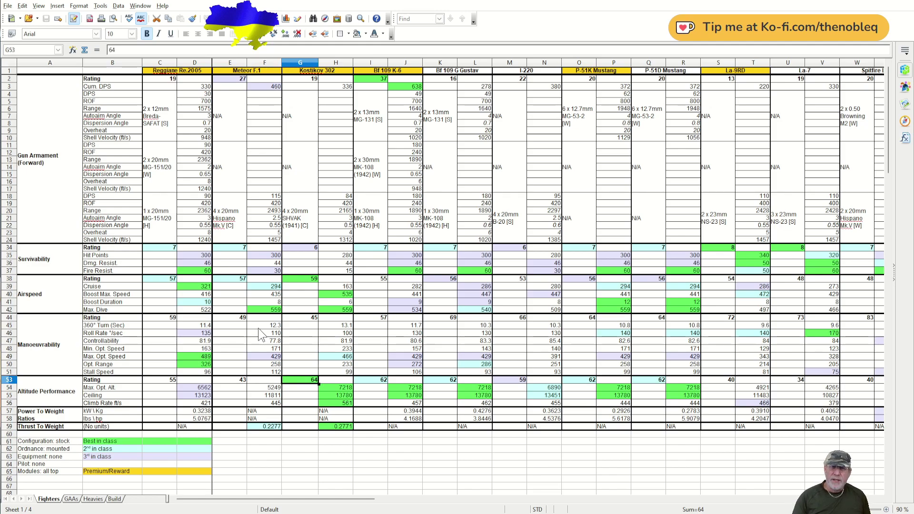
{"action": "key", "text": "Right"}
{"action": "key", "text": "Right"}
{"action": "key", "text": "Right"}
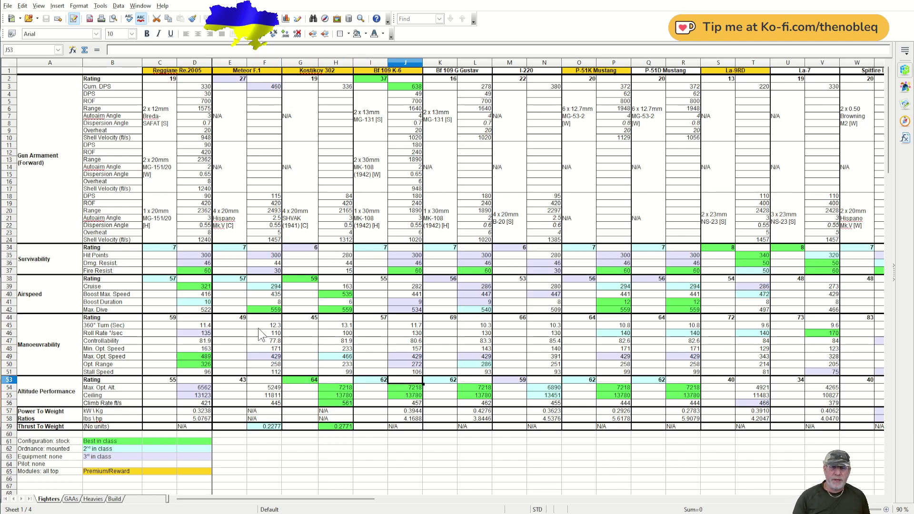
{"action": "key", "text": "Right"}
{"action": "key", "text": "Right"}
{"action": "key", "text": "Left"}
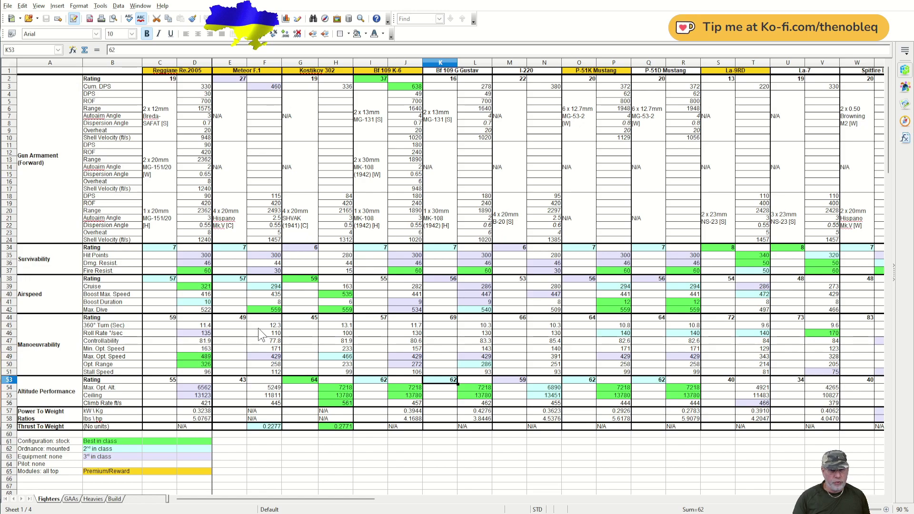
{"action": "key", "text": "Right"}
{"action": "key", "text": "Right"}
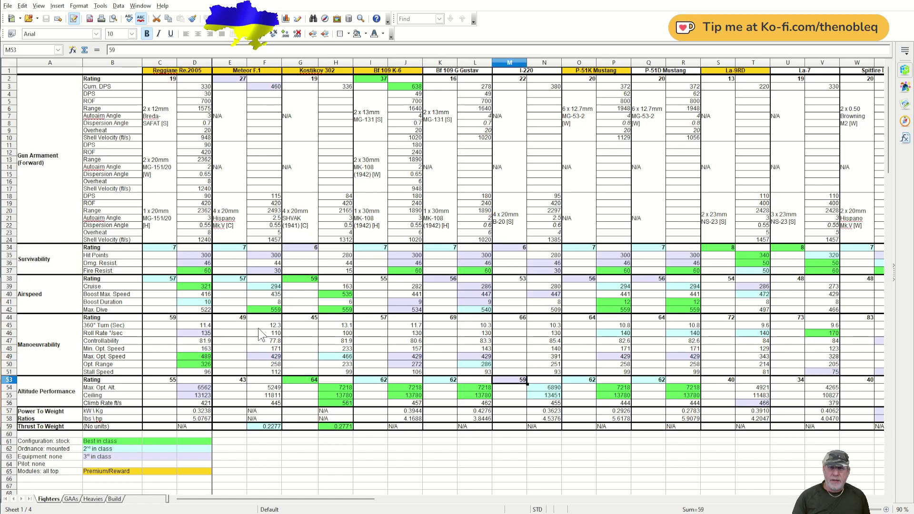
{"action": "key", "text": "Right"}
{"action": "key", "text": "Right"}
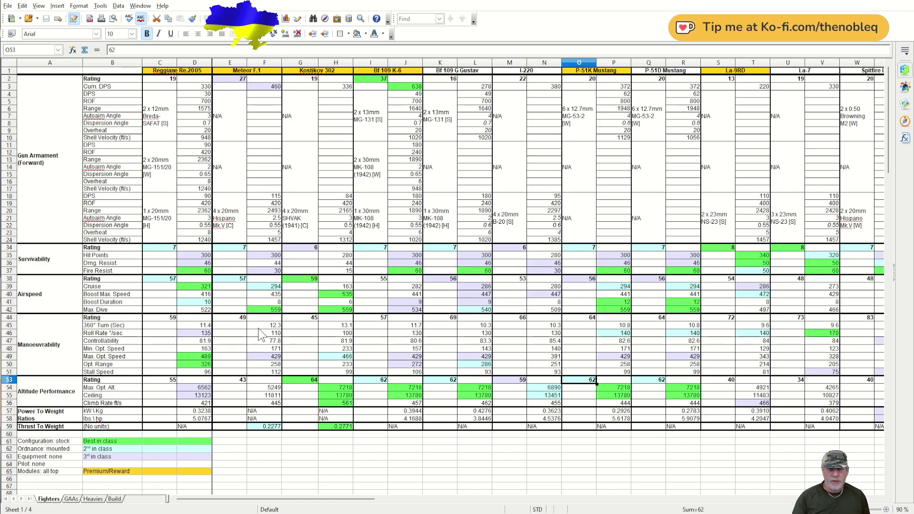
- Return to the Reggiane Re.2005 and examine its Max. Opt. Alt., Ceiling and Climb Rate
{"action": "key", "text": "Left"}
{"action": "key", "text": "Left"}
{"action": "key", "text": "Left"}
{"action": "key", "text": "Left"}
{"action": "key", "text": "Left"}
{"action": "key", "text": "Left"}
{"action": "key", "text": "Left"}
{"action": "key", "text": "Left"}
{"action": "key", "text": "Left"}
{"action": "key", "text": "Left"}
{"action": "key", "text": "Left"}
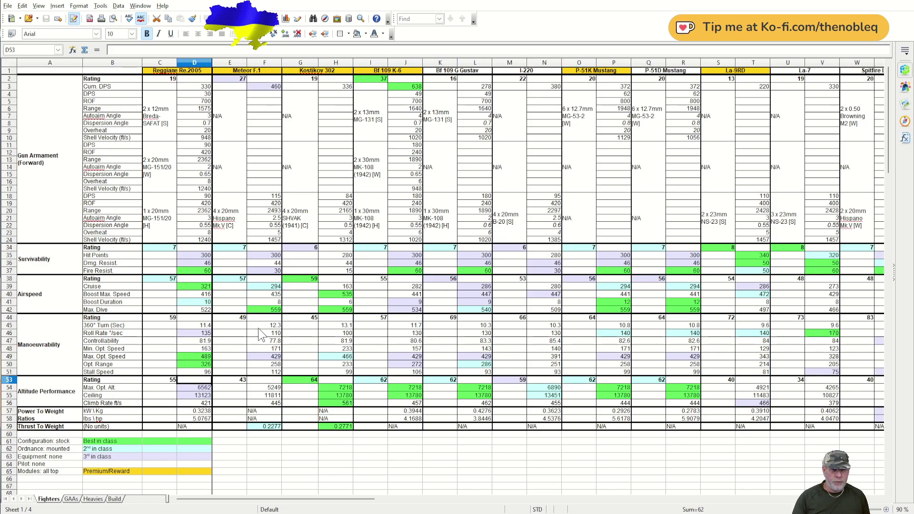
{"action": "key", "text": "Down"}
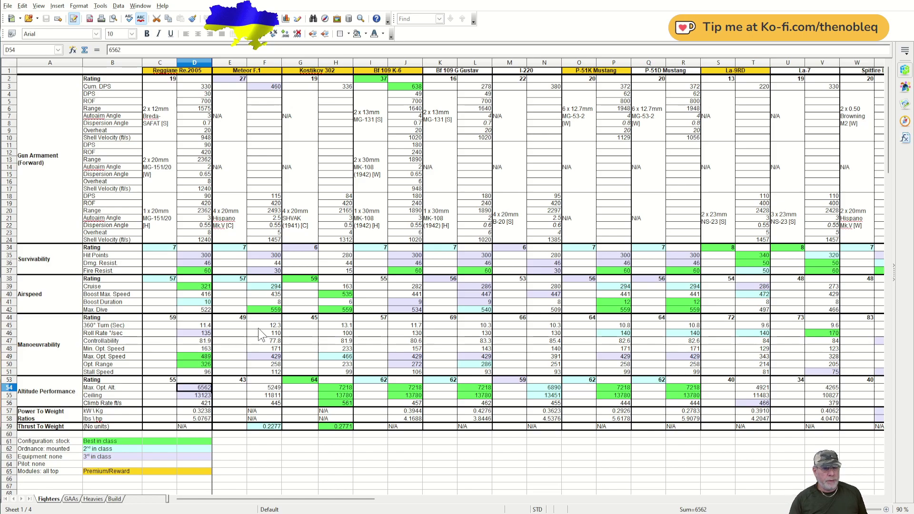
{"action": "key", "text": "Down"}
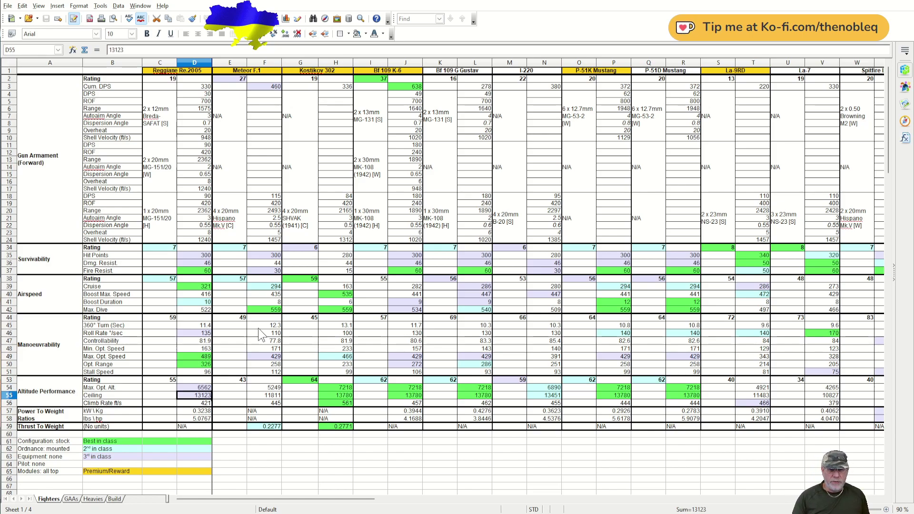
{"action": "key", "text": "Down"}
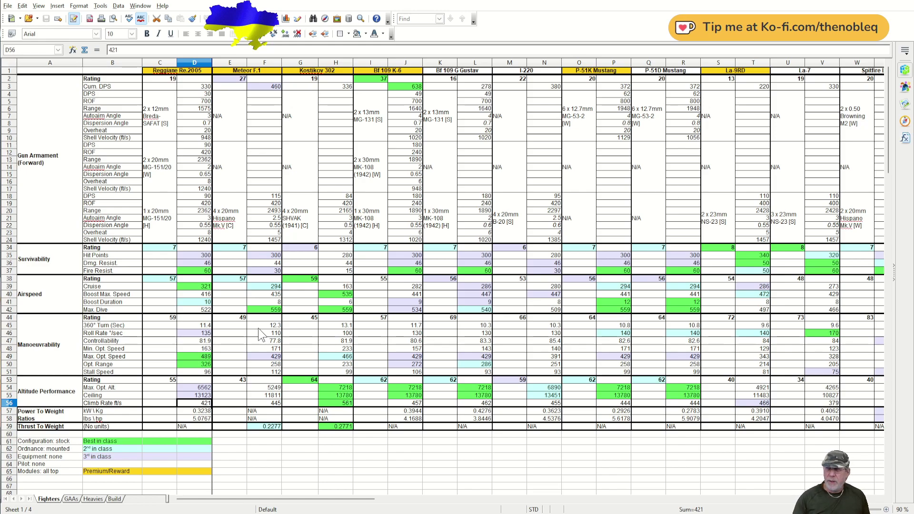
- Examine the Reggiane Re.2005's Power To Weight Ratios and check them against the worst-in-class table
{"action": "key", "text": "Down"}
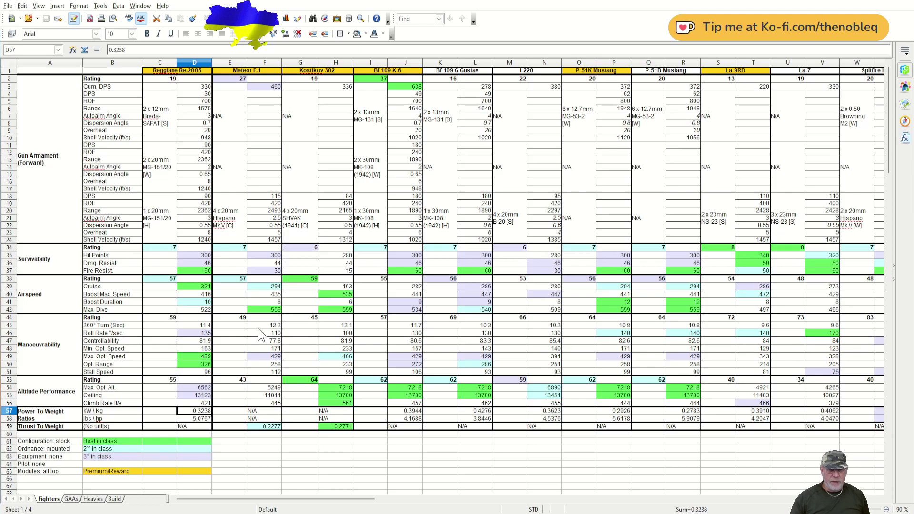
{"action": "scroll", "coordinate": [259, 329], "scroll_direction": "down", "scroll_amount": 20}
{"action": "scroll", "coordinate": [252, 356], "scroll_direction": "down", "scroll_amount": 2}
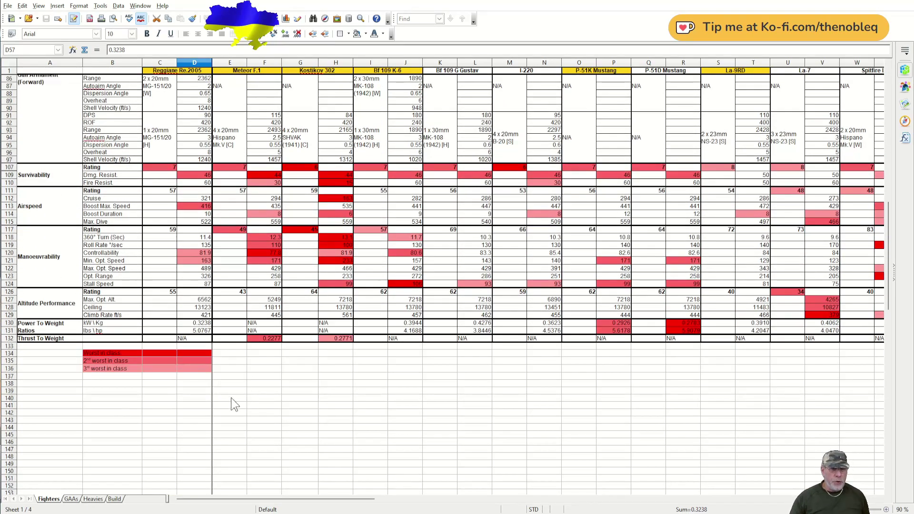
{"action": "scroll", "coordinate": [207, 350], "scroll_direction": "up", "scroll_amount": 20}
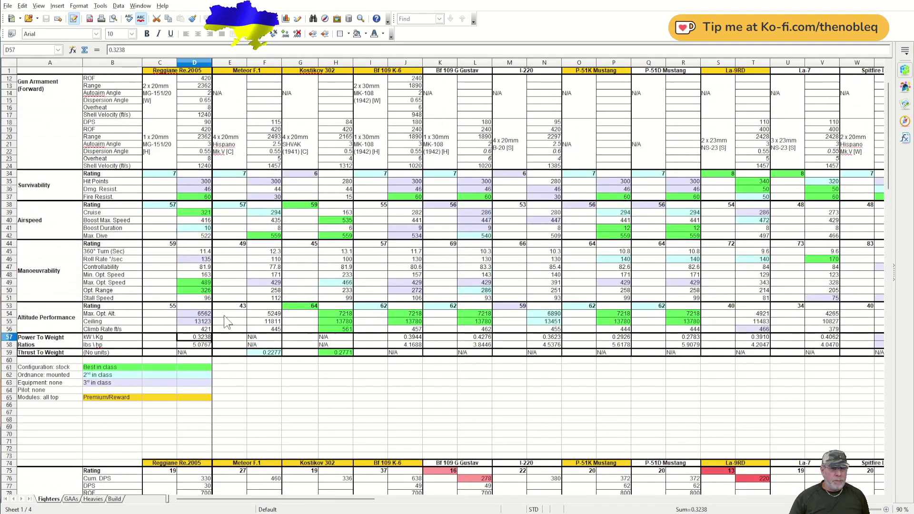
{"action": "scroll", "coordinate": [222, 369], "scroll_direction": "up", "scroll_amount": 1}
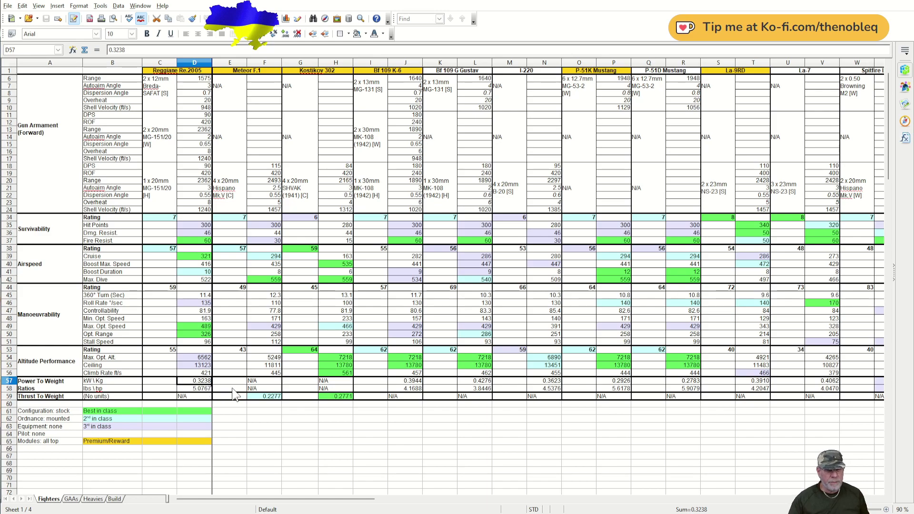
{"action": "scroll", "coordinate": [302, 411], "scroll_direction": "up", "scroll_amount": 2}
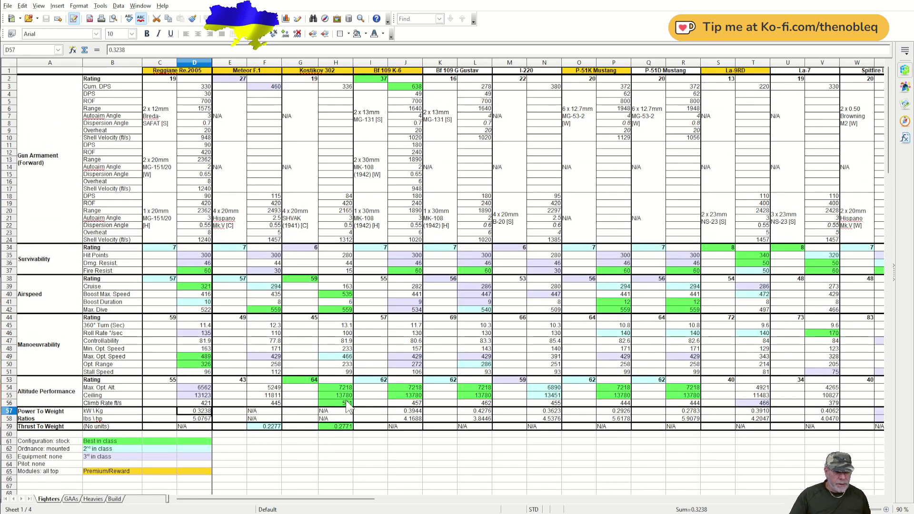
- Review the Reggiane Re.2005's red-shaded weaknesses in the worst-in-class table once more, and return to the best-in-class table
{"action": "scroll", "coordinate": [314, 414], "scroll_direction": "down", "scroll_amount": 17}
{"action": "scroll", "coordinate": [273, 379], "scroll_direction": "down", "scroll_amount": 6}
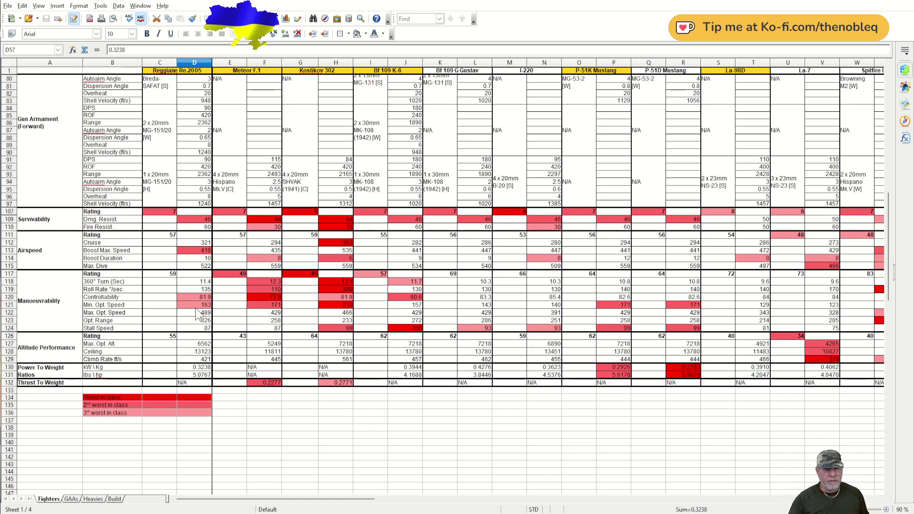
{"action": "scroll", "coordinate": [204, 304], "scroll_direction": "up", "scroll_amount": 5}
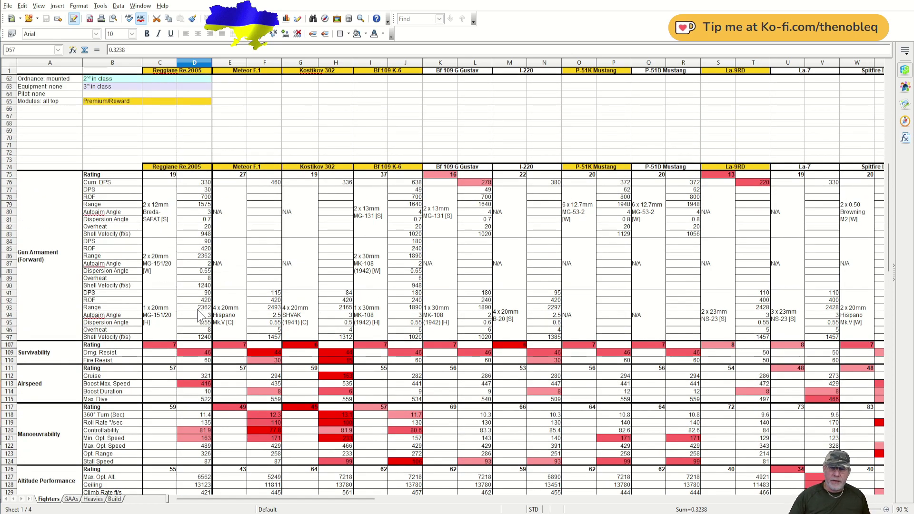
{"action": "scroll", "coordinate": [195, 305], "scroll_direction": "up", "scroll_amount": 5}
{"action": "scroll", "coordinate": [195, 305], "scroll_direction": "up", "scroll_amount": 15}
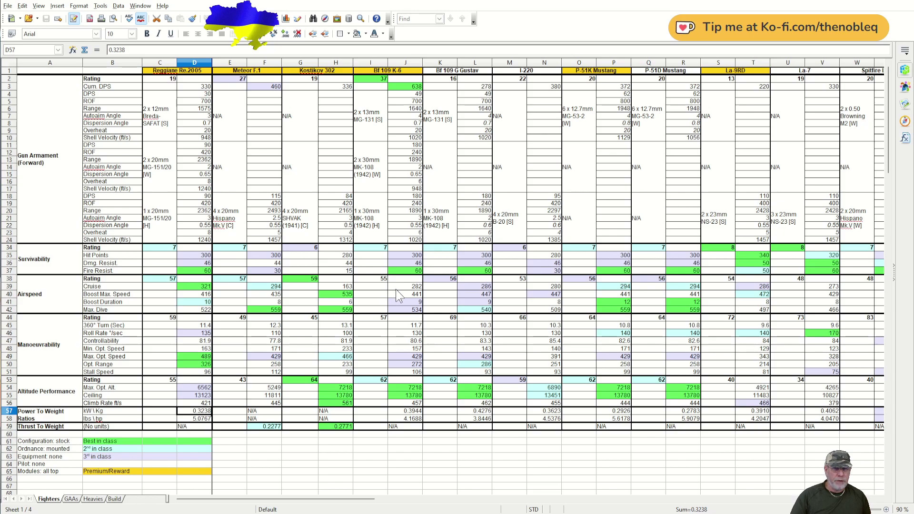
{"action": "left_click", "coordinate": [378, 281]}
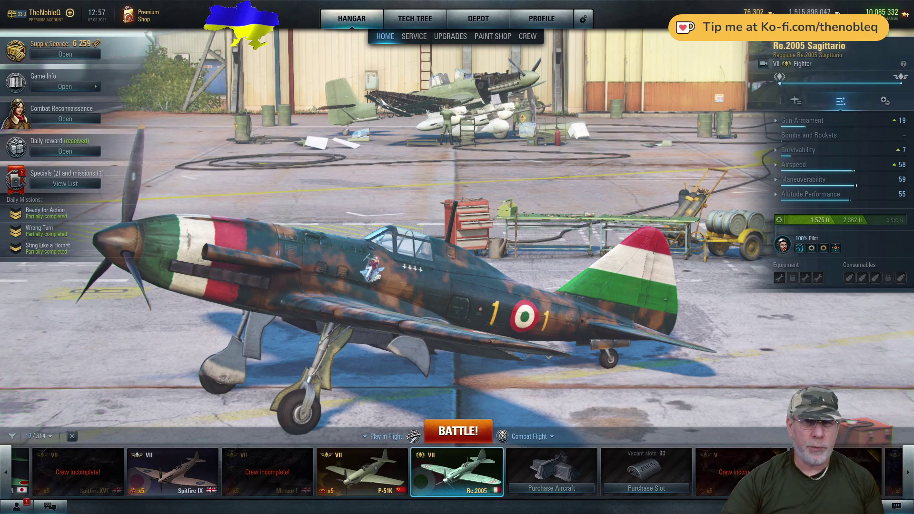
- In the World of Warplanes hangar, open the Re.2005's service page and inspect the Ultimate Collimator Sight, including its fully upgraded configuration
{"action": "left_click", "coordinate": [414, 36]}
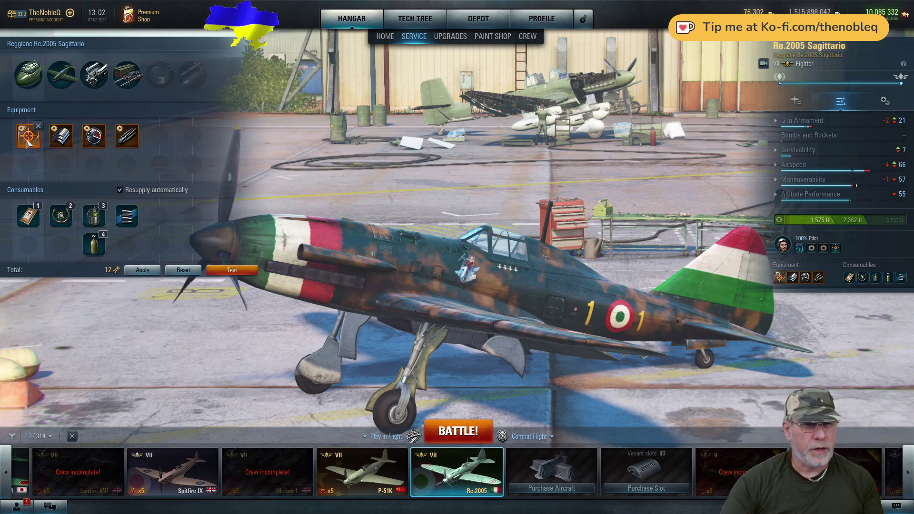
{"action": "mouse_move", "coordinate": [29, 142]}
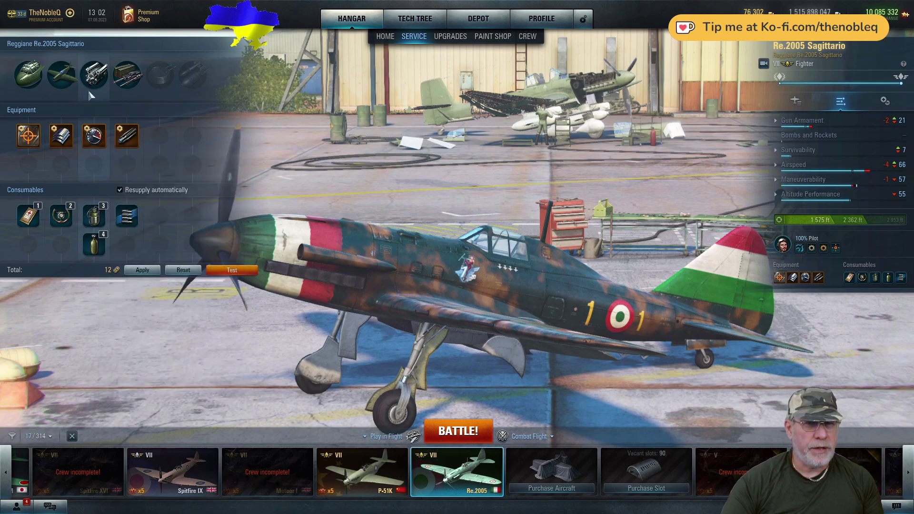
{"action": "mouse_move", "coordinate": [131, 149]}
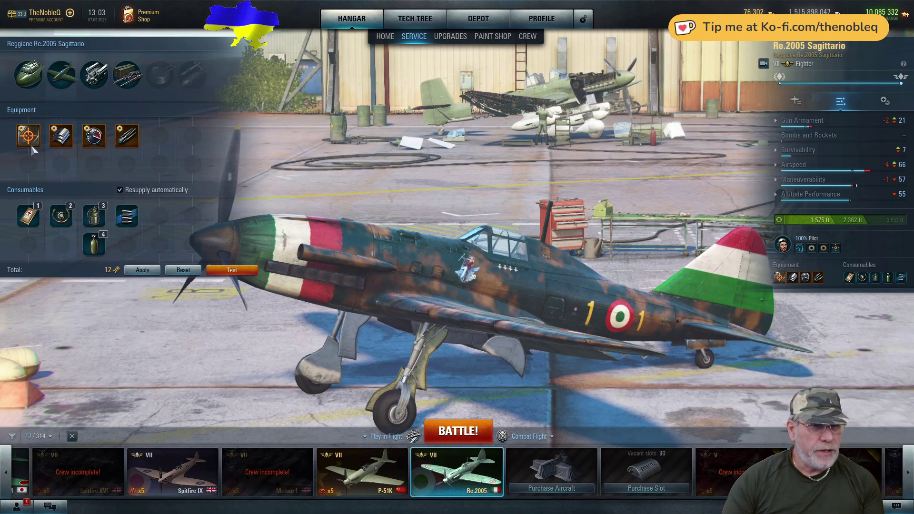
{"action": "mouse_move", "coordinate": [34, 147]}
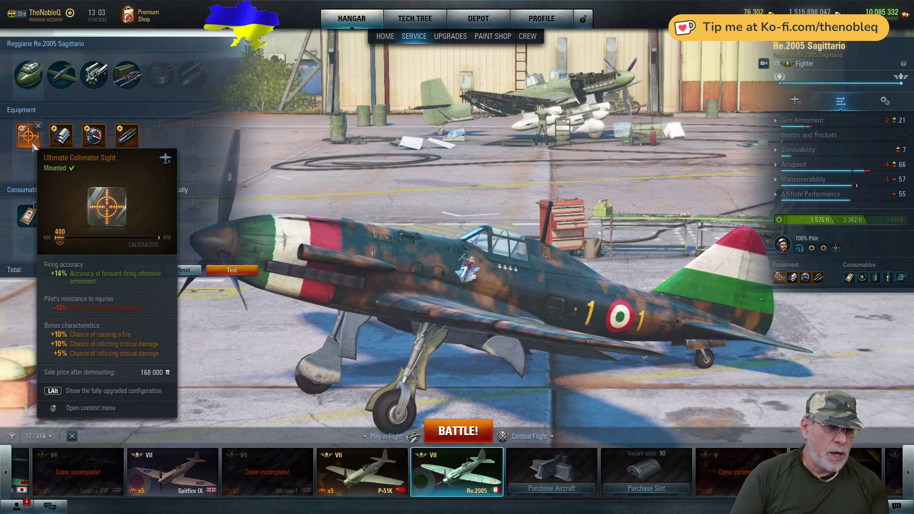
{"action": "key", "text": "alt"}
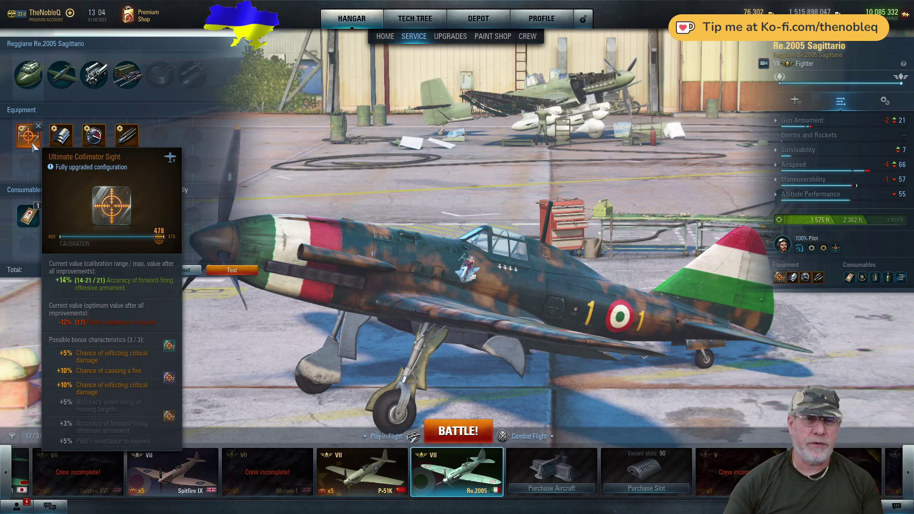
- Inspect the mounted Ultimate Uprated Engine and Ultimate Gas-Operated Action, including their fully upgraded configurations
{"action": "mouse_move", "coordinate": [69, 150]}
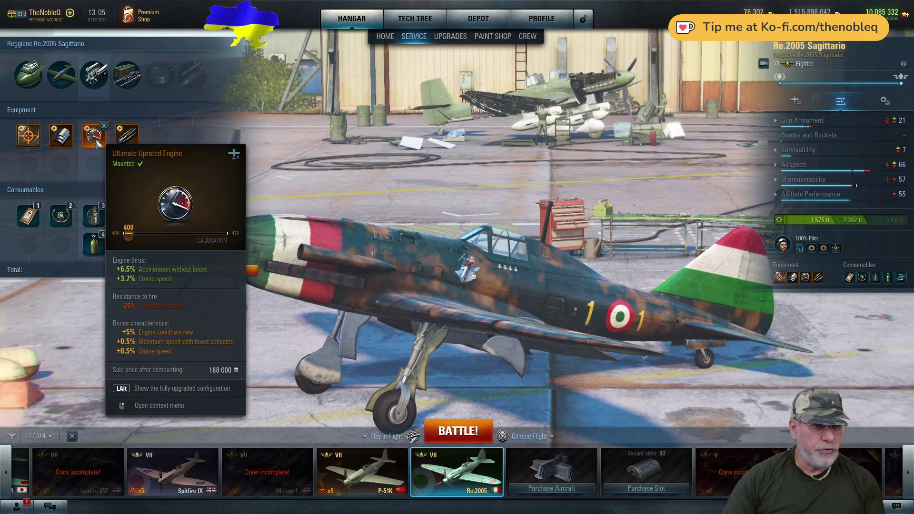
{"action": "key", "text": "alt"}
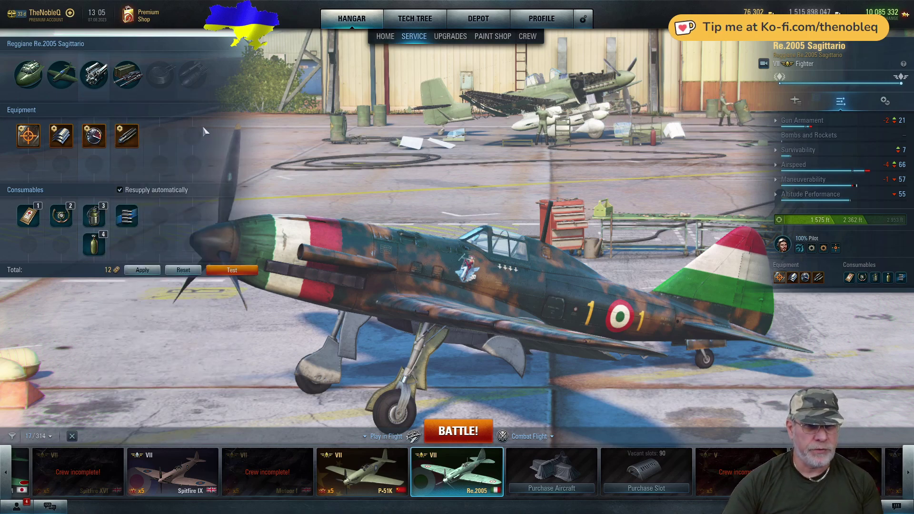
{"action": "mouse_move", "coordinate": [130, 144]}
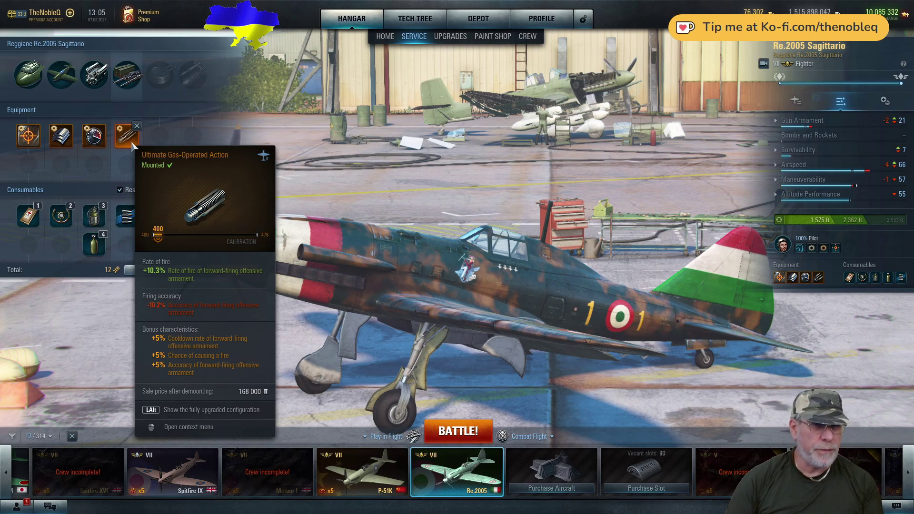
{"action": "key", "text": "alt"}
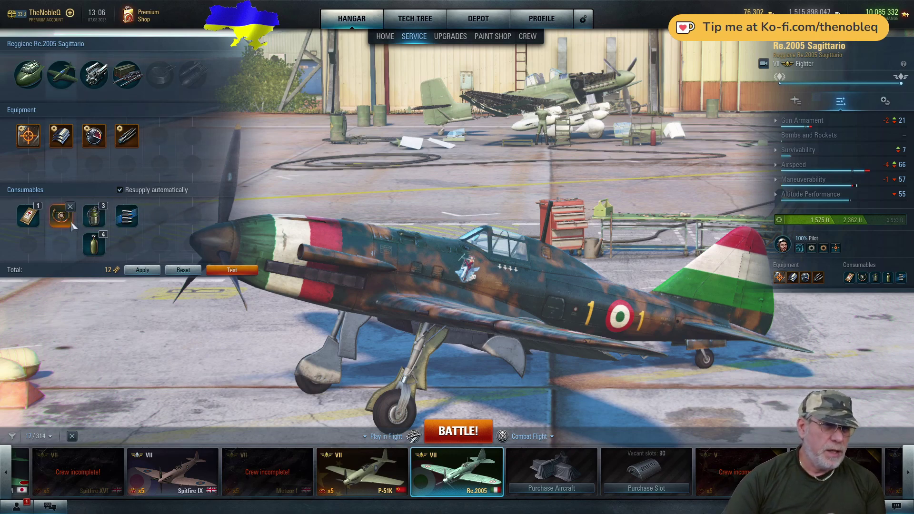
- Replace the Re.2005's Pneumatic Control Assist consumable with the Emergency Control System
{"action": "mouse_move", "coordinate": [65, 228]}
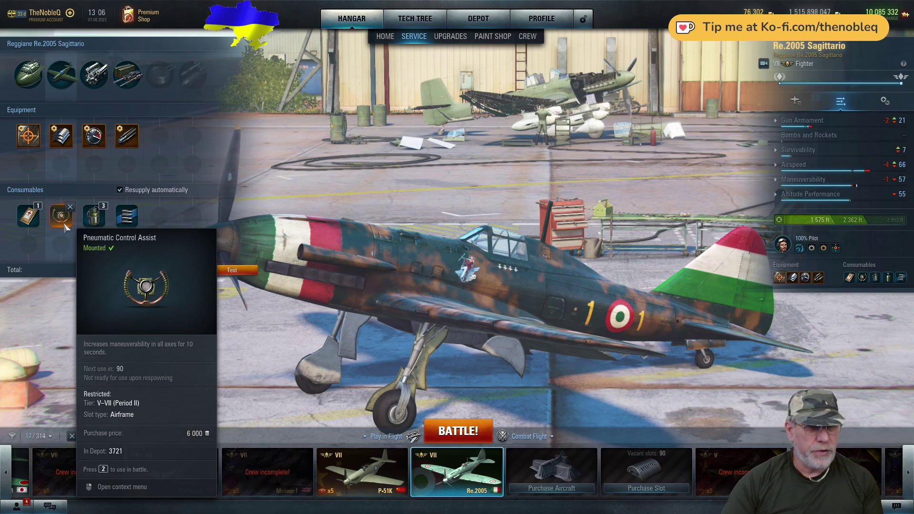
{"action": "left_click", "coordinate": [61, 225]}
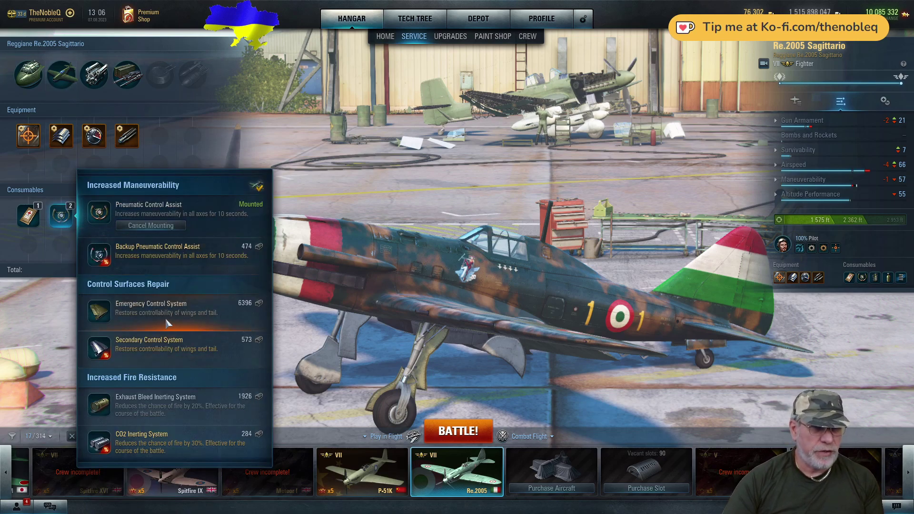
{"action": "mouse_move", "coordinate": [165, 318]}
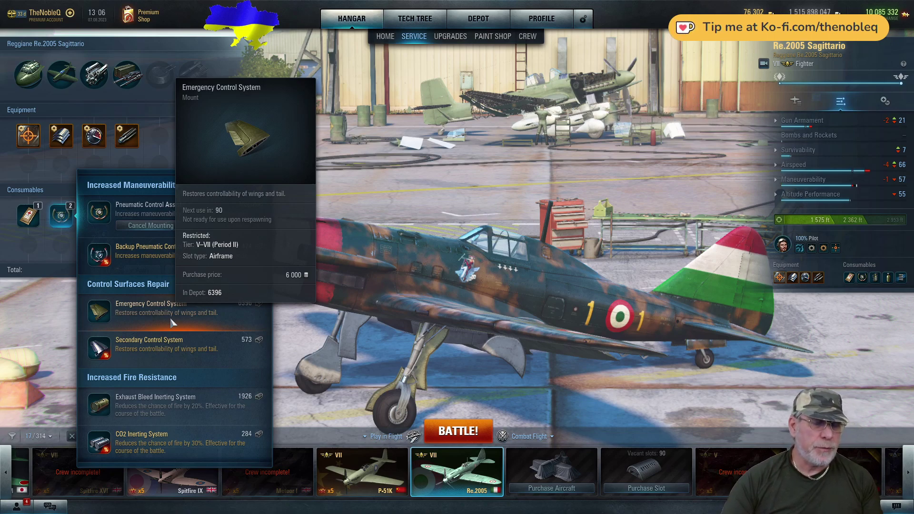
{"action": "left_click", "coordinate": [170, 319]}
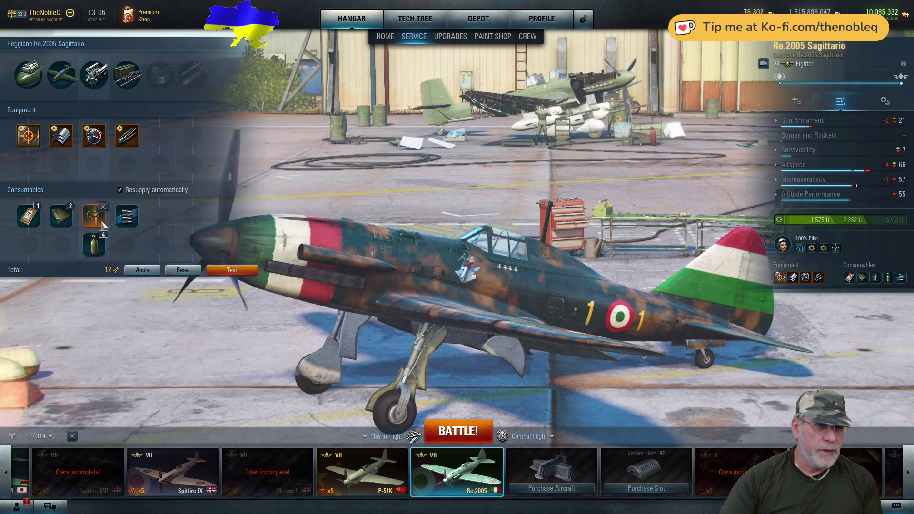
- Inspect the Engine Cooling consumable and replace it with Improved Mixture Control
{"action": "mouse_move", "coordinate": [98, 222]}
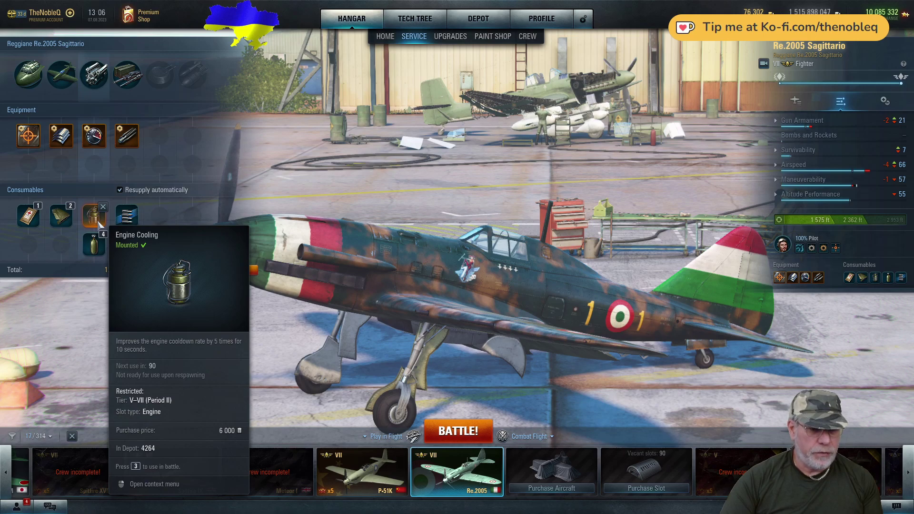
{"action": "right_click", "coordinate": [98, 223]}
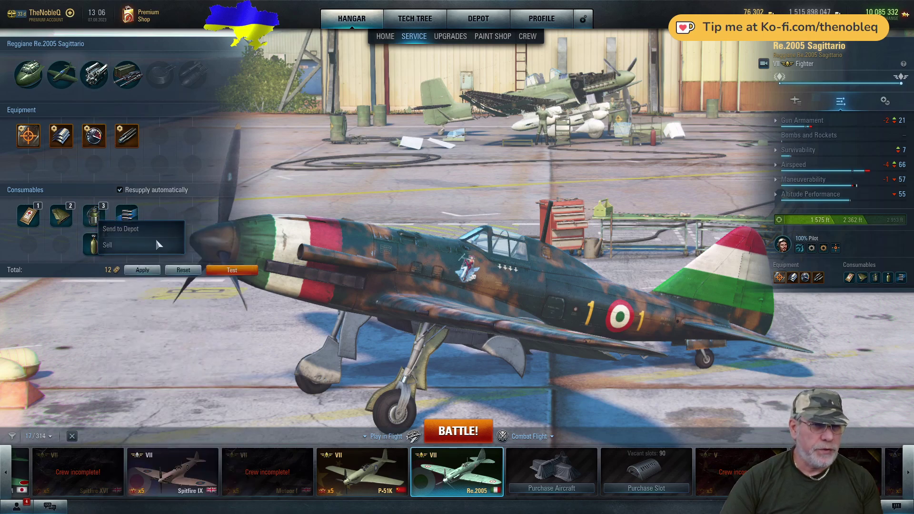
{"action": "left_click", "coordinate": [94, 215]}
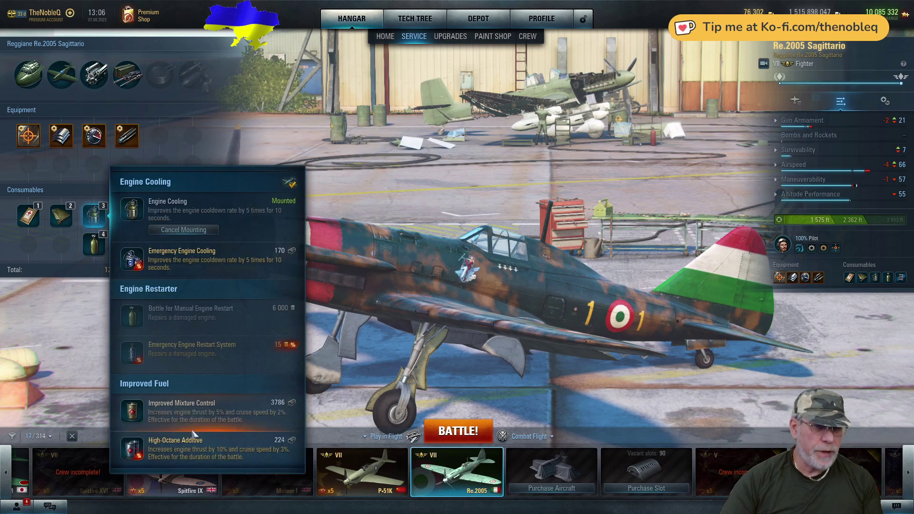
{"action": "mouse_move", "coordinate": [180, 423]}
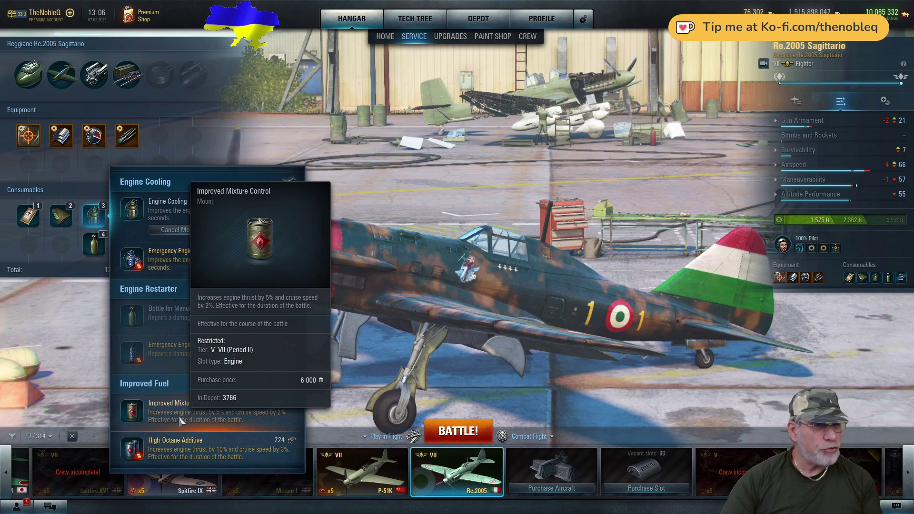
{"action": "left_click", "coordinate": [180, 414]}
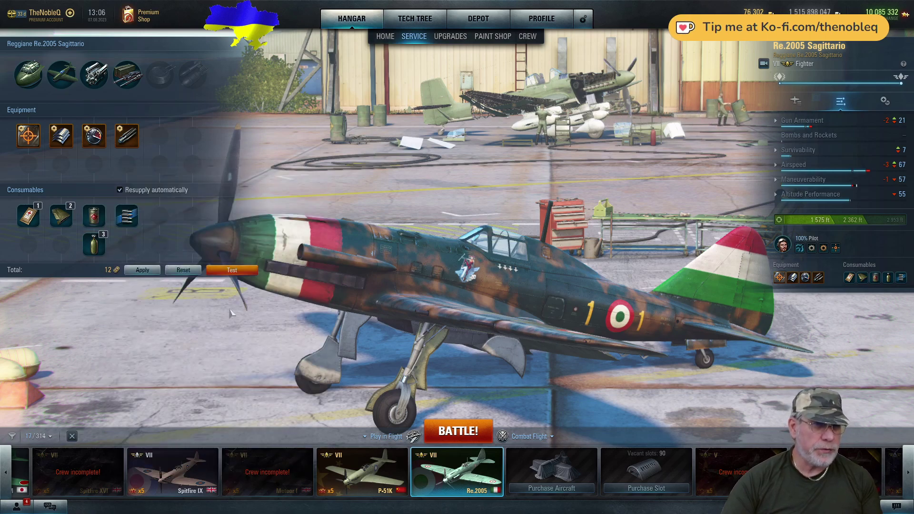
- Review the alternatives for the engine restarter slot and the ammunition slot, including the details of Fragmentation Ammunition
{"action": "left_click", "coordinate": [94, 250]}
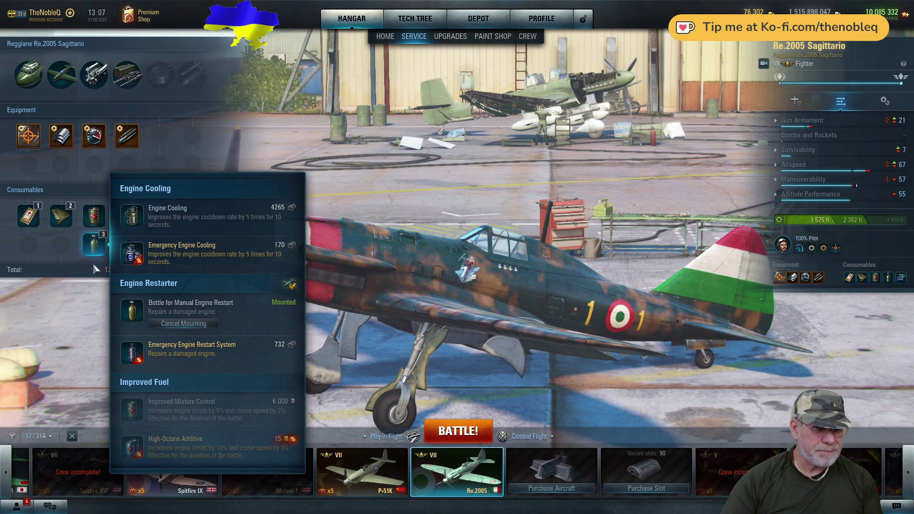
{"action": "left_click", "coordinate": [78, 298]}
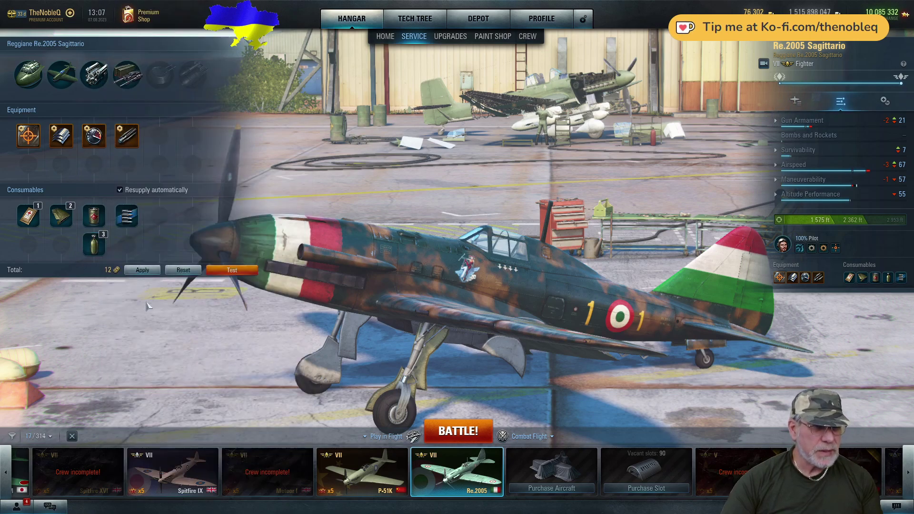
{"action": "left_click", "coordinate": [128, 217]}
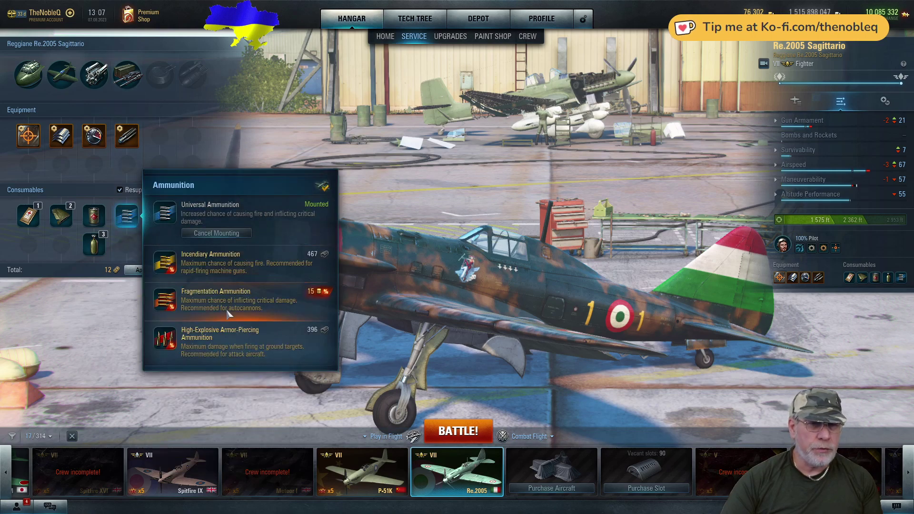
{"action": "mouse_move", "coordinate": [226, 314]}
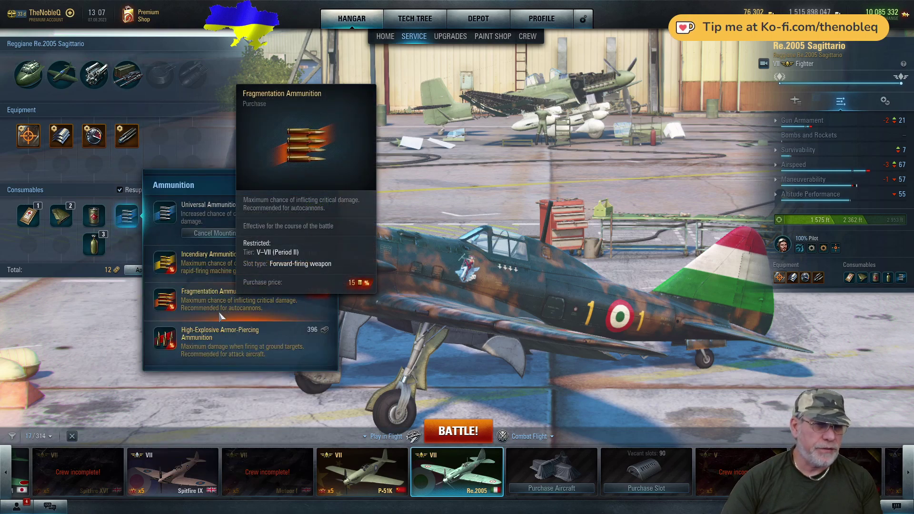
{"action": "left_click", "coordinate": [403, 180]}
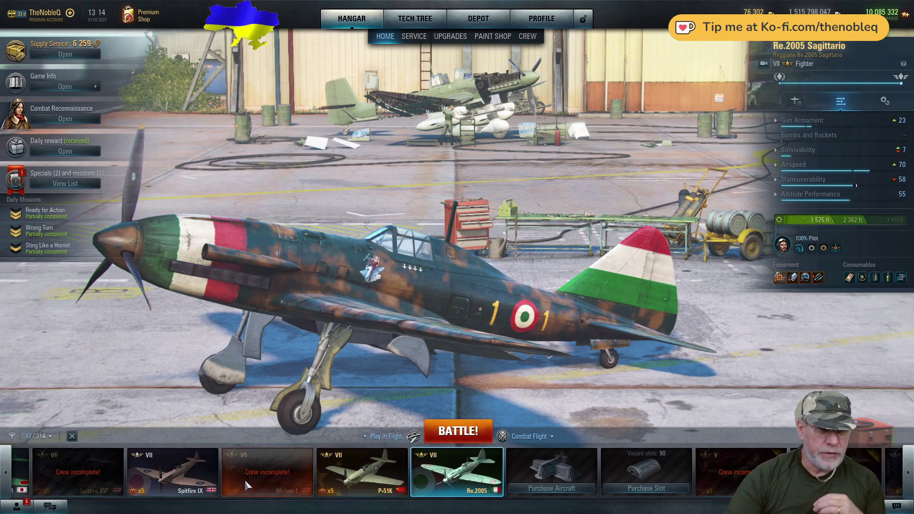
- Review the Re.2005's change of nation to U.S.A. without applying it, and view the premium aircraft in the Europe tech tree
{"action": "right_click", "coordinate": [475, 478]}
{"action": "mouse_move", "coordinate": [495, 478]}
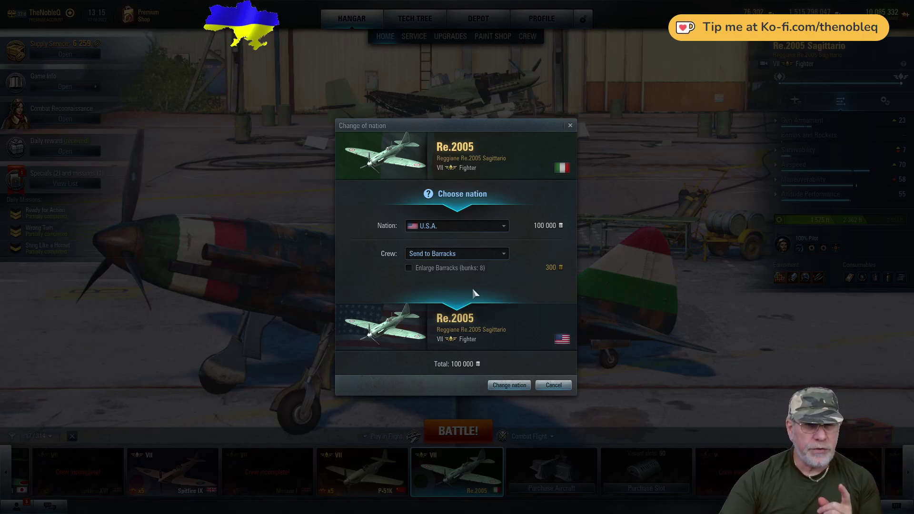
{"action": "left_click", "coordinate": [552, 386]}
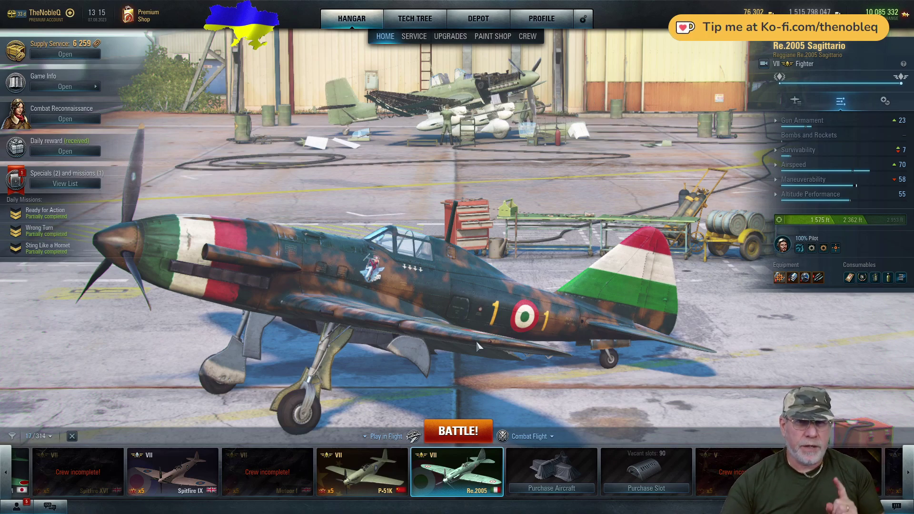
{"action": "left_click", "coordinate": [415, 18]}
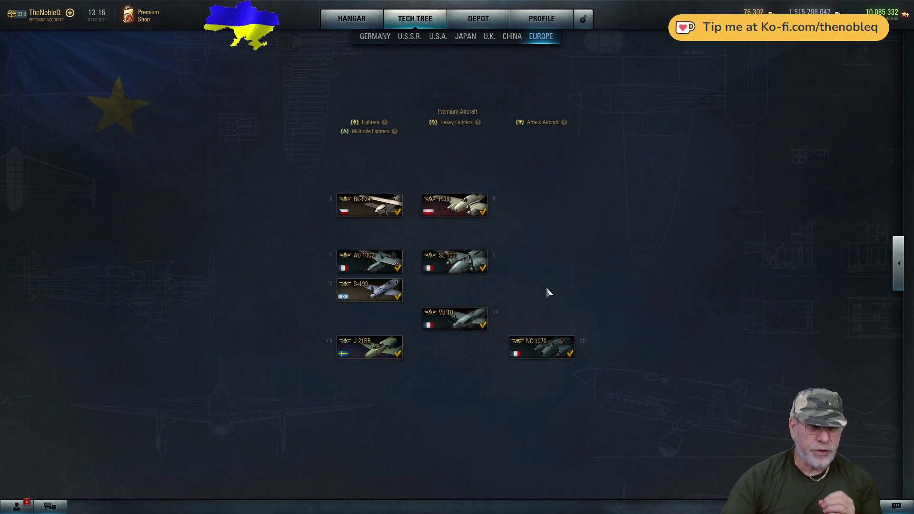
{"action": "left_click", "coordinate": [352, 20]}
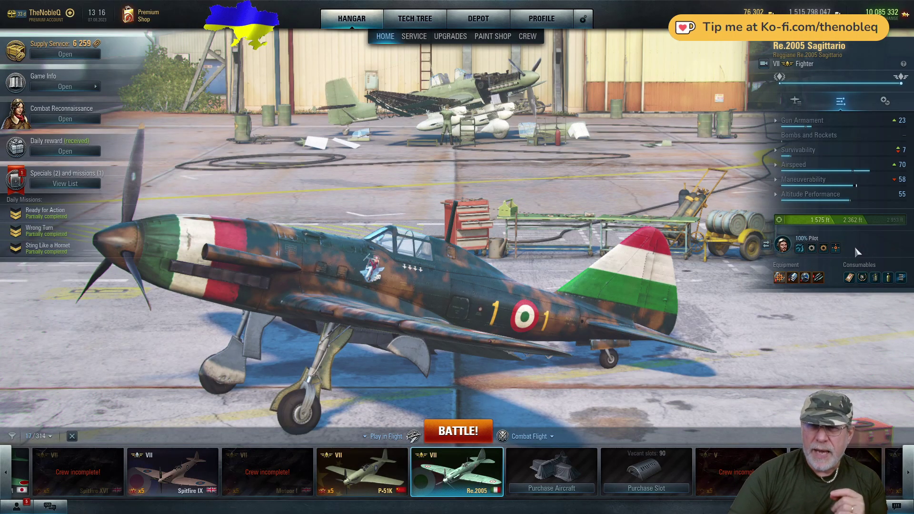
- Open the personal file of the Re.2005's pilot and examine the mastered universal skills and the available special pilot skills
{"action": "left_click", "coordinate": [782, 245]}
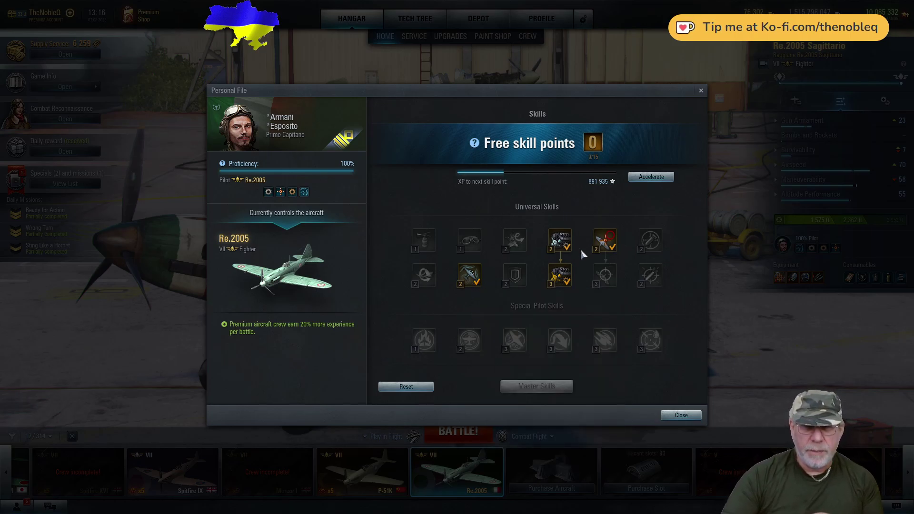
{"action": "mouse_move", "coordinate": [607, 243]}
{"action": "mouse_move", "coordinate": [561, 279]}
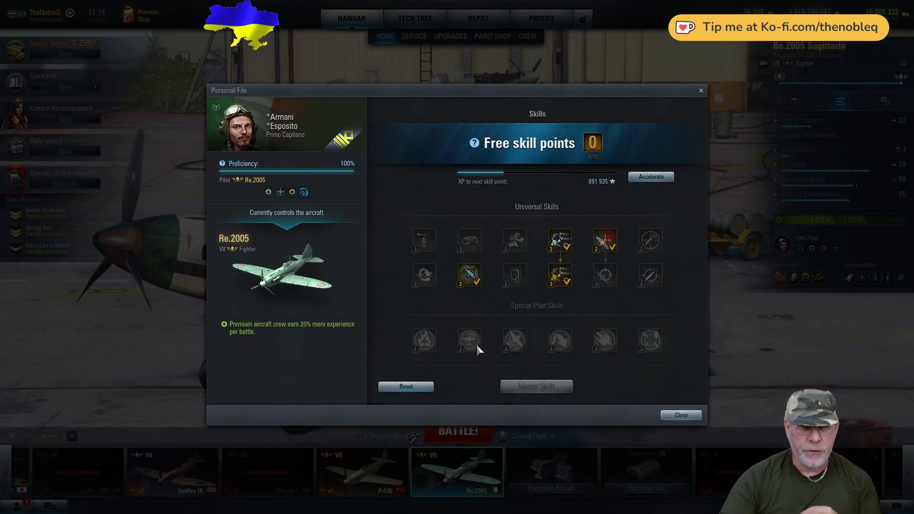
{"action": "mouse_move", "coordinate": [477, 346]}
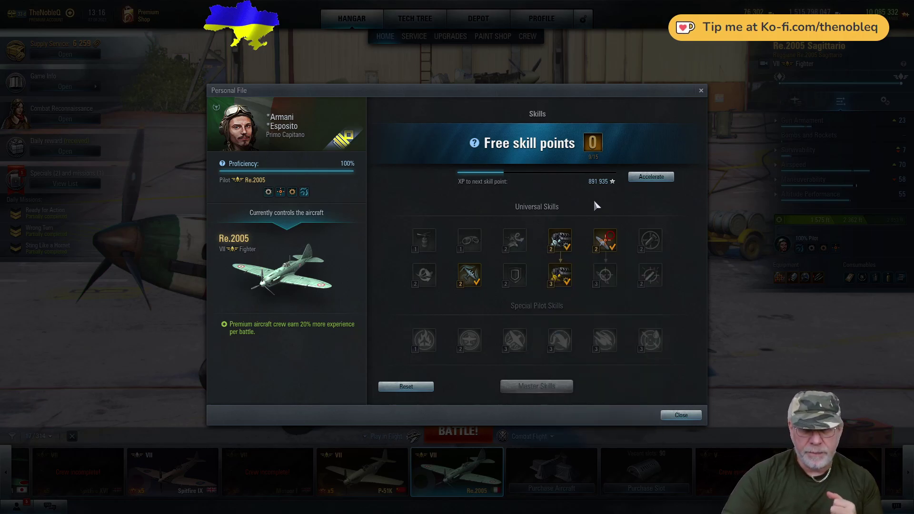
{"action": "mouse_move", "coordinate": [608, 281]}
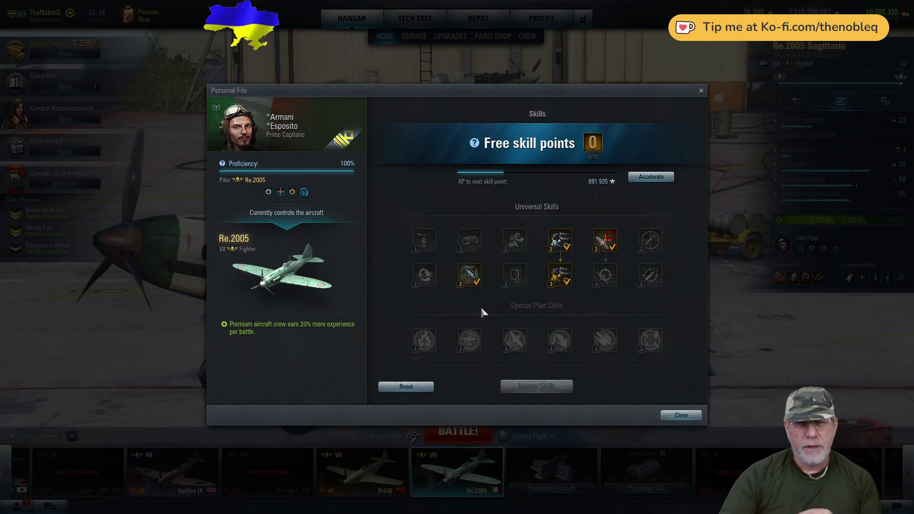
{"action": "mouse_move", "coordinate": [473, 279]}
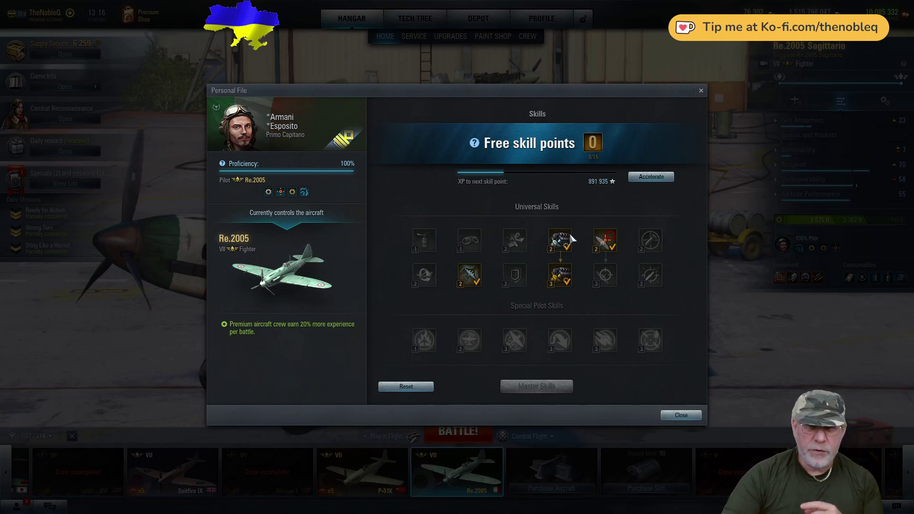
{"action": "mouse_move", "coordinate": [424, 284]}
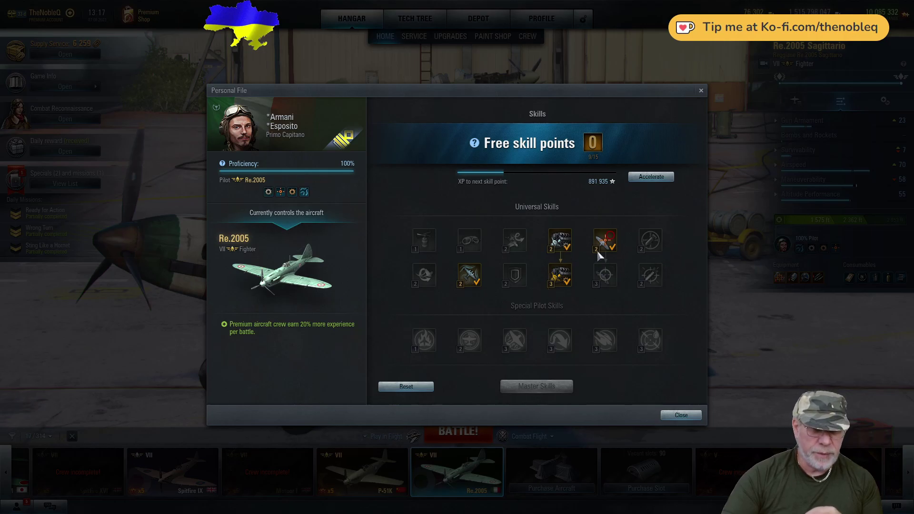
{"action": "mouse_move", "coordinate": [517, 349]}
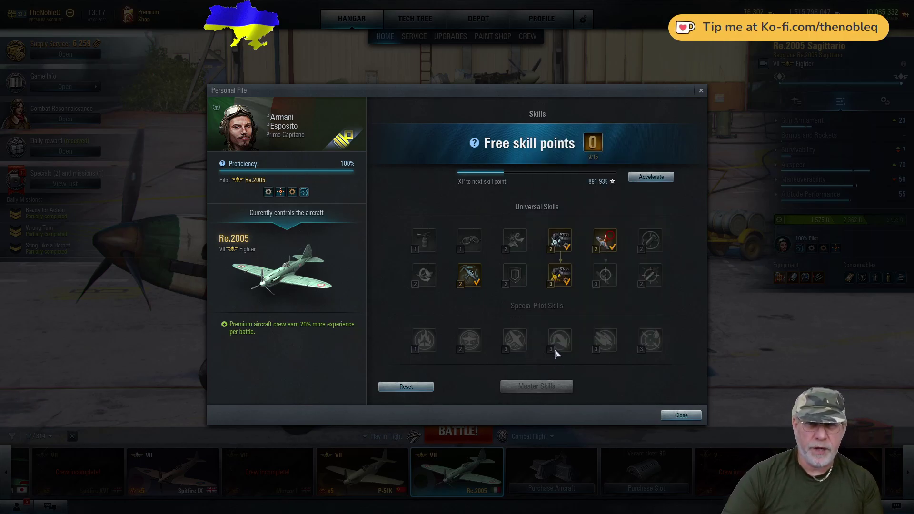
{"action": "mouse_move", "coordinate": [555, 341]}
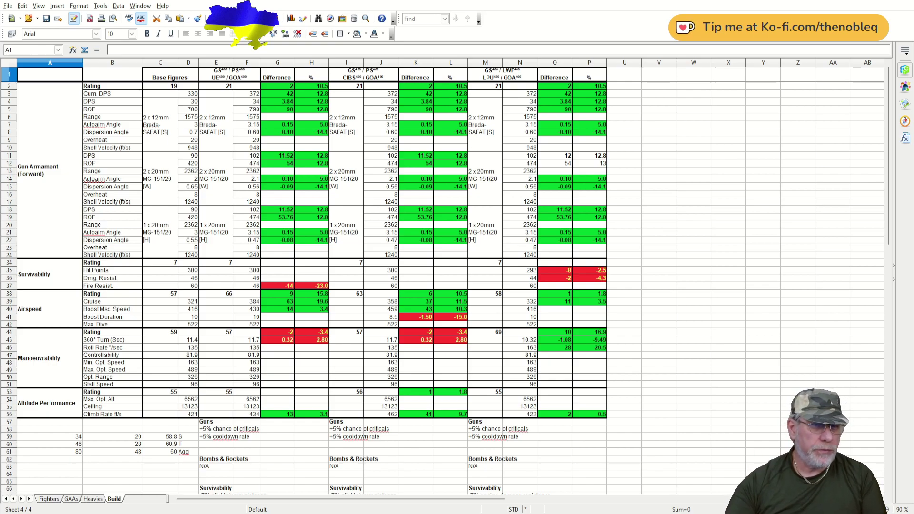
- Switch to the spreadsheet's Build sheet and go through the Base Figures and the first build's figures, Difference and % columns
{"action": "left_click_drag", "start_coordinate": [158, 64], "coordinate": [181, 64]}
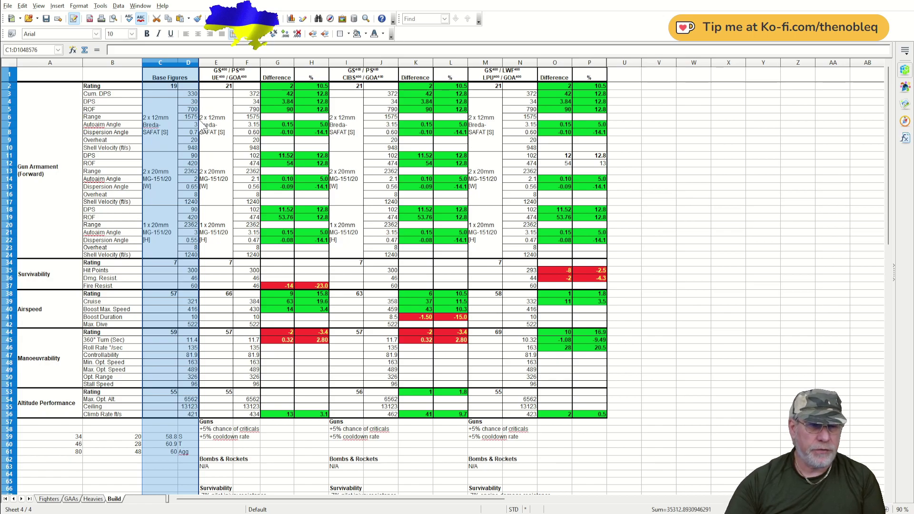
{"action": "left_click_drag", "start_coordinate": [219, 63], "coordinate": [247, 64]}
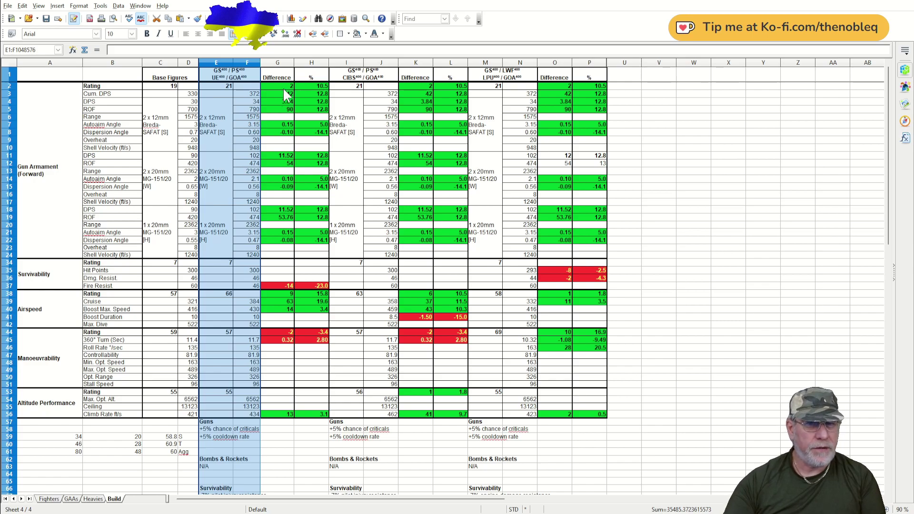
{"action": "left_click", "coordinate": [274, 61]}
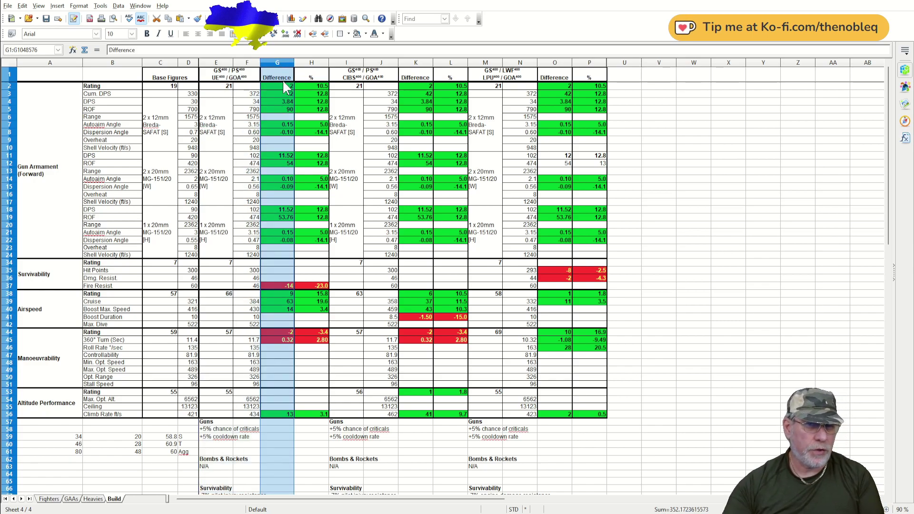
{"action": "left_click", "coordinate": [311, 62]}
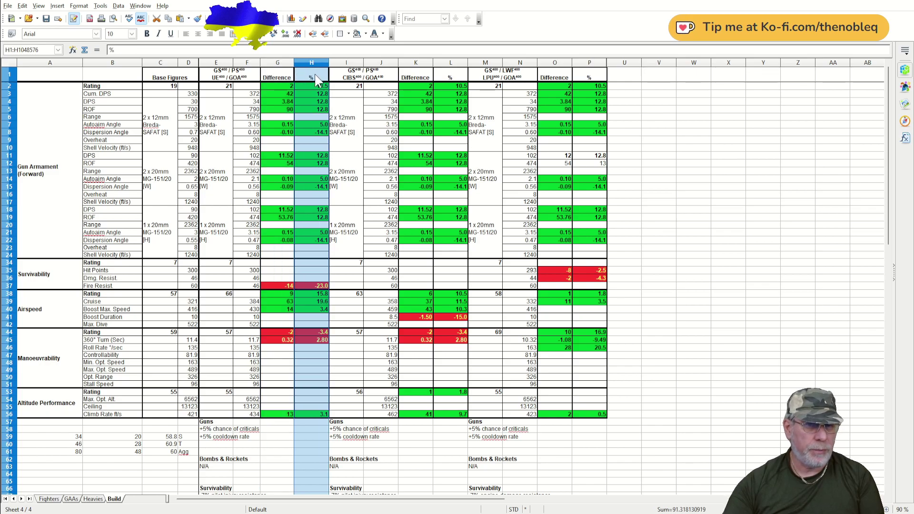
{"action": "left_click", "coordinate": [246, 80]}
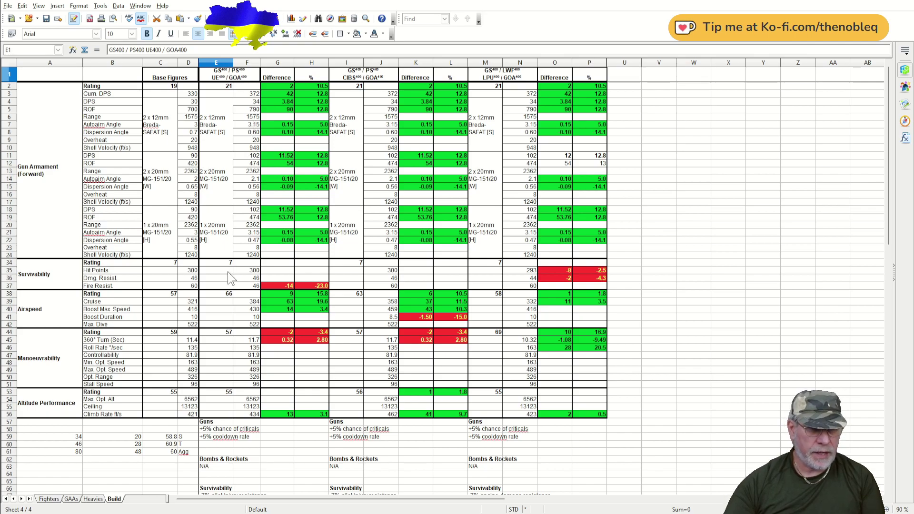
- Review the first build's notes, consumable and pilot skills below the table, and return to its Cum. DPS figure
{"action": "scroll", "coordinate": [220, 258], "scroll_direction": "down", "scroll_amount": 1}
{"action": "scroll", "coordinate": [221, 258], "scroll_direction": "down", "scroll_amount": 11}
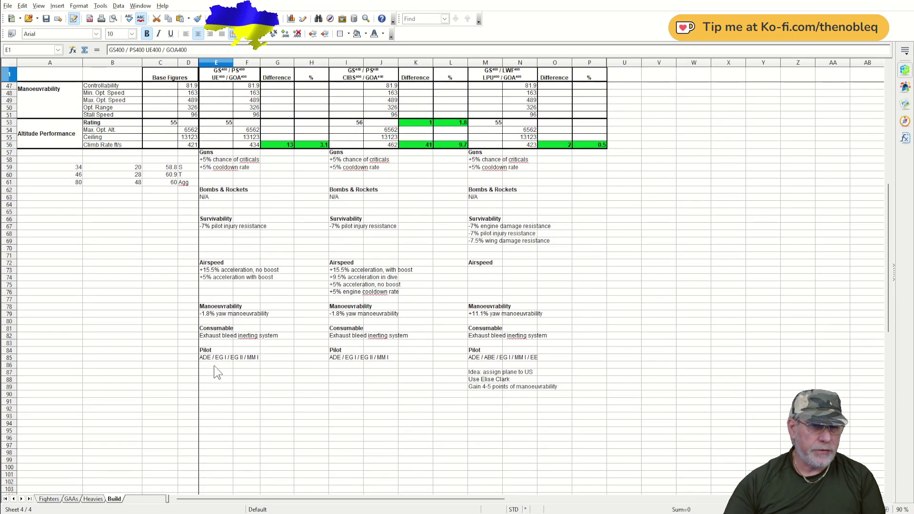
{"action": "left_click", "coordinate": [214, 365]}
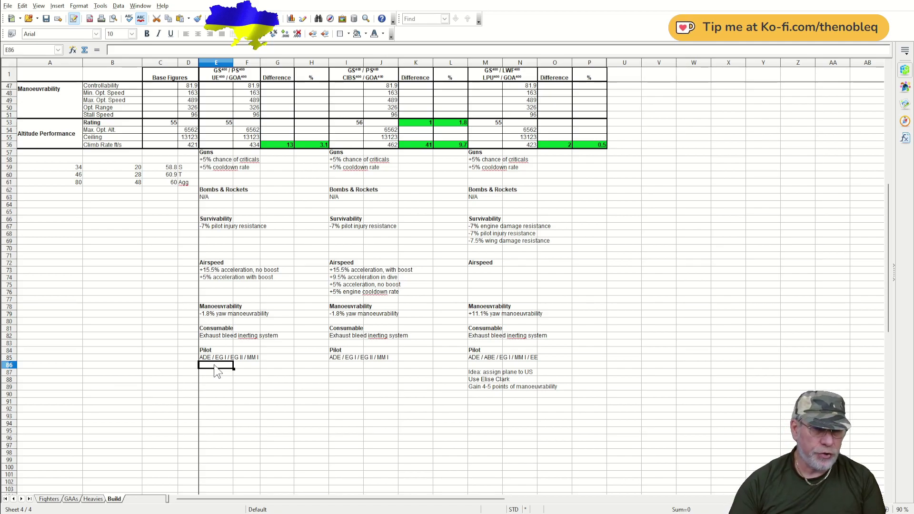
{"action": "scroll", "coordinate": [233, 251], "scroll_direction": "up", "scroll_amount": 15}
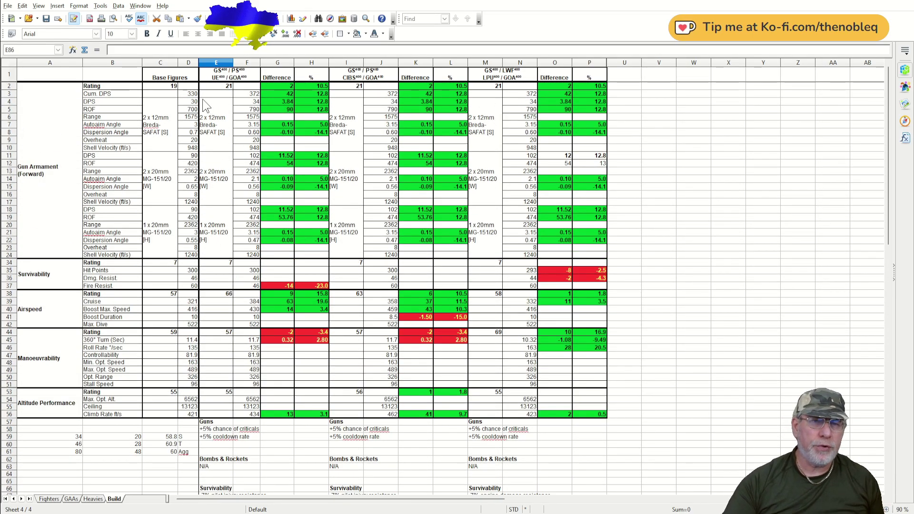
{"action": "left_click", "coordinate": [248, 93]}
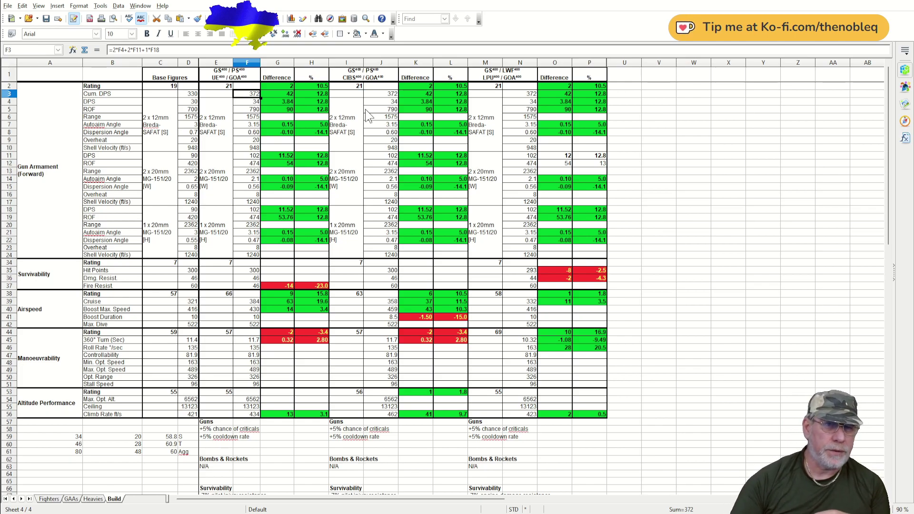
- Examine the first build's DPS and ROF figures and formulas for the three gun groups
{"action": "key", "text": "Down"}
{"action": "key", "text": "Down"}
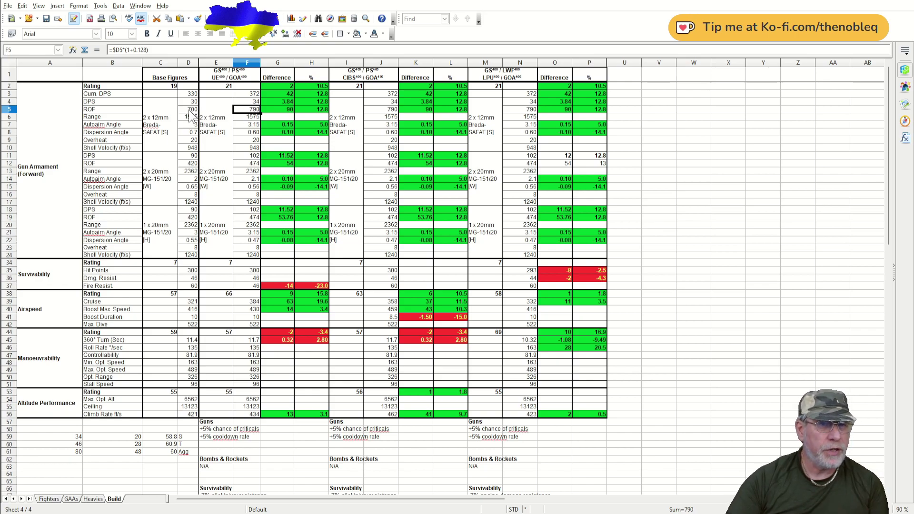
{"action": "left_click", "coordinate": [252, 103]}
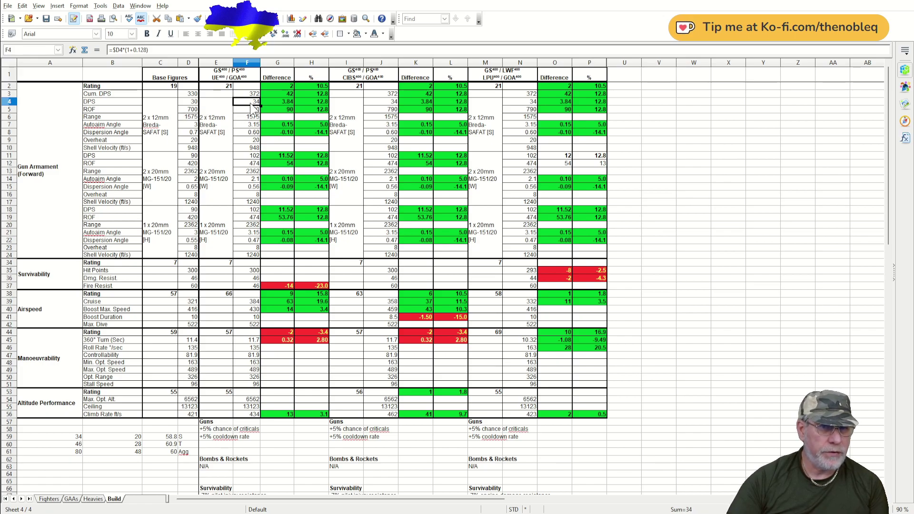
{"action": "mouse_move", "coordinate": [251, 155]}
{"action": "left_mouse_down"}
{"action": "mouse_move", "coordinate": [255, 183]}
{"action": "mouse_move", "coordinate": [257, 165]}
{"action": "left_mouse_up"}
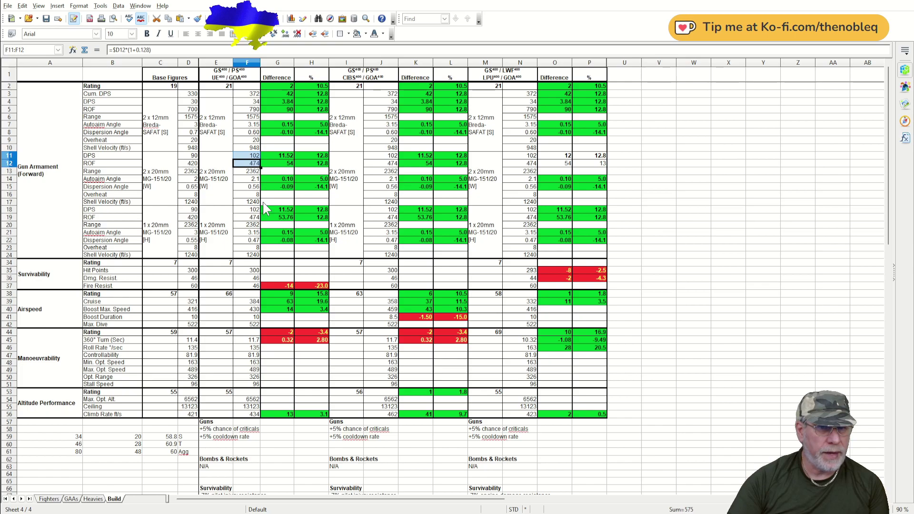
{"action": "left_click_drag", "start_coordinate": [251, 202], "coordinate": [250, 218]}
- Inspect the first build's Autoaim Angle and Dispersion Angle formulas for each of the three gun groups
{"action": "left_click", "coordinate": [245, 233]}
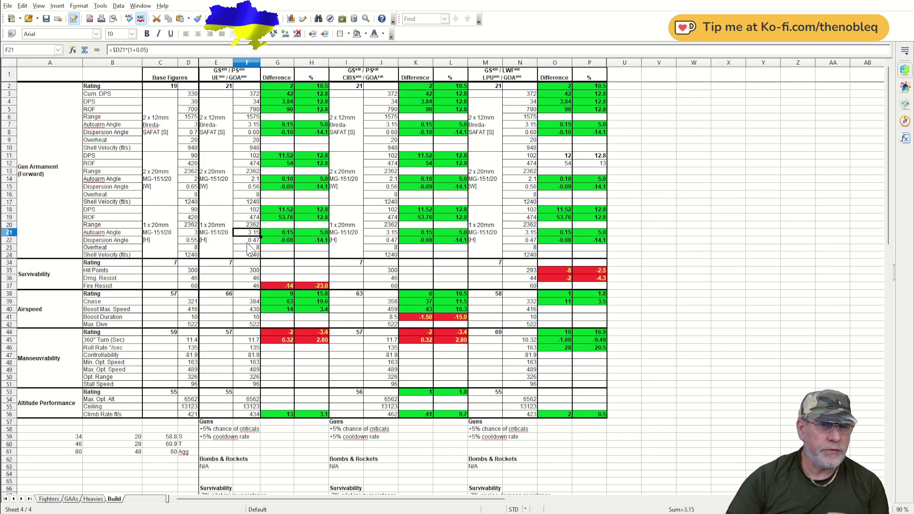
{"action": "key", "text": "Down"}
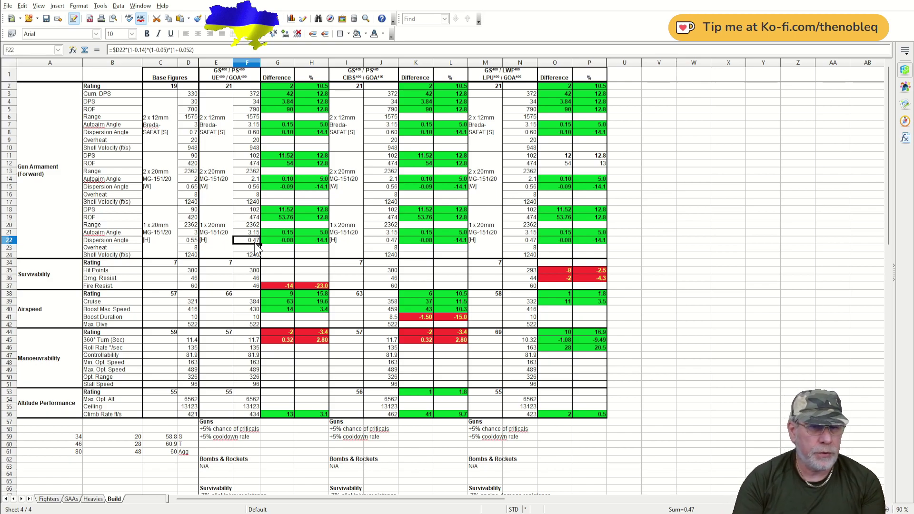
{"action": "left_click_drag", "start_coordinate": [252, 179], "coordinate": [257, 189]}
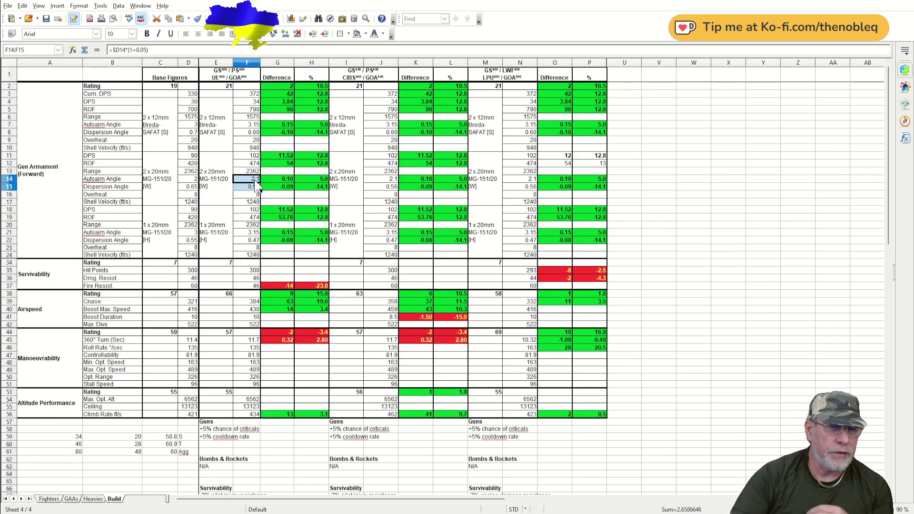
{"action": "left_click", "coordinate": [259, 181]}
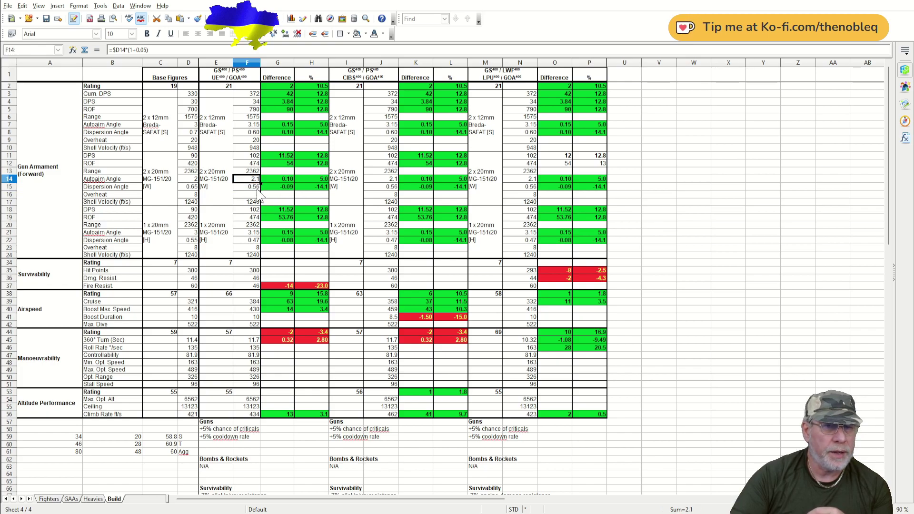
{"action": "left_click", "coordinate": [258, 187]}
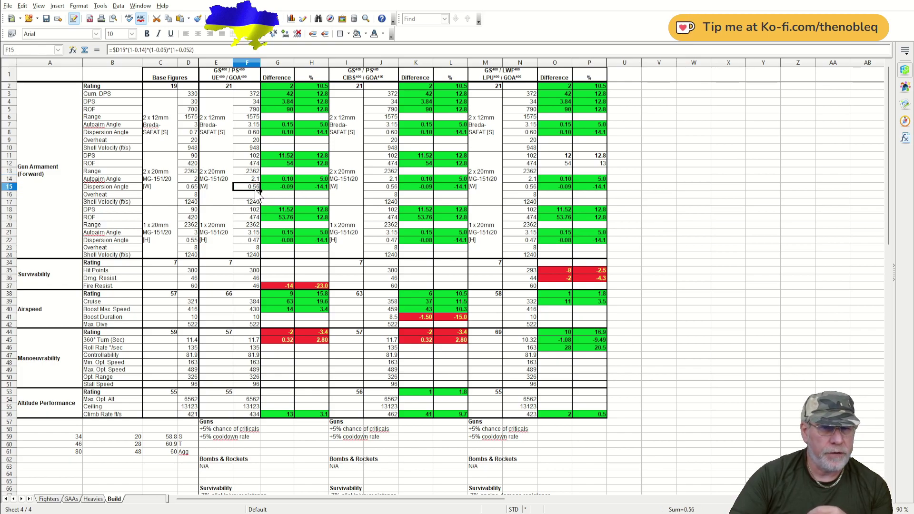
{"action": "left_click", "coordinate": [247, 124]}
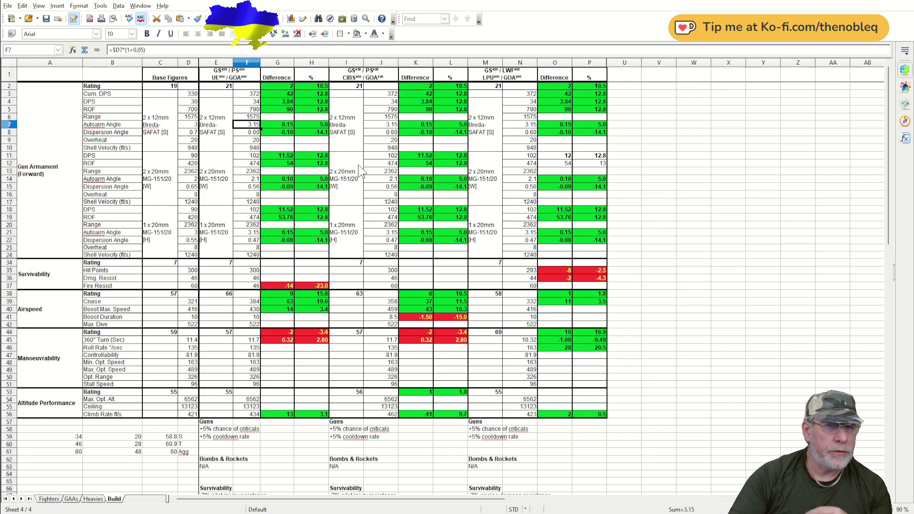
{"action": "left_click", "coordinate": [255, 133]}
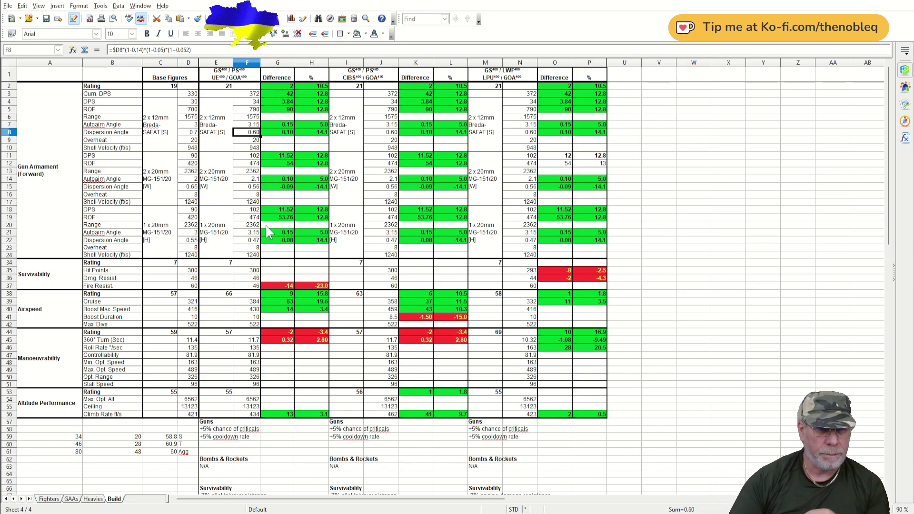
- Review the first build's Fire Resist figure under Survivability and its Airspeed rating with the Difference and % values
{"action": "left_click", "coordinate": [65, 283]}
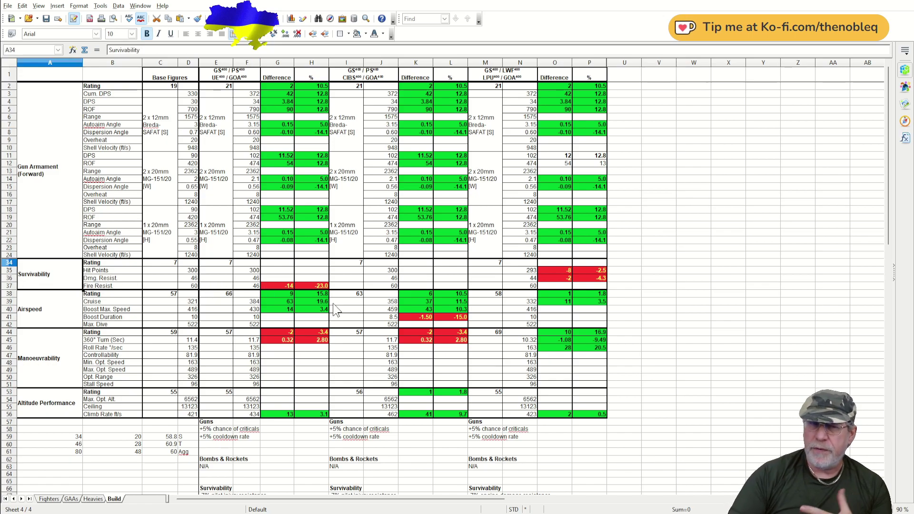
{"action": "left_click", "coordinate": [246, 287]}
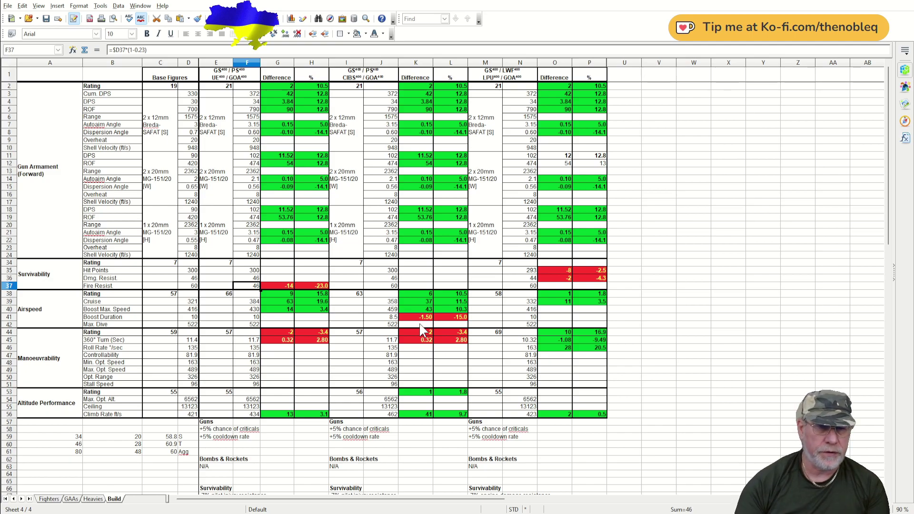
{"action": "key", "text": "Down"}
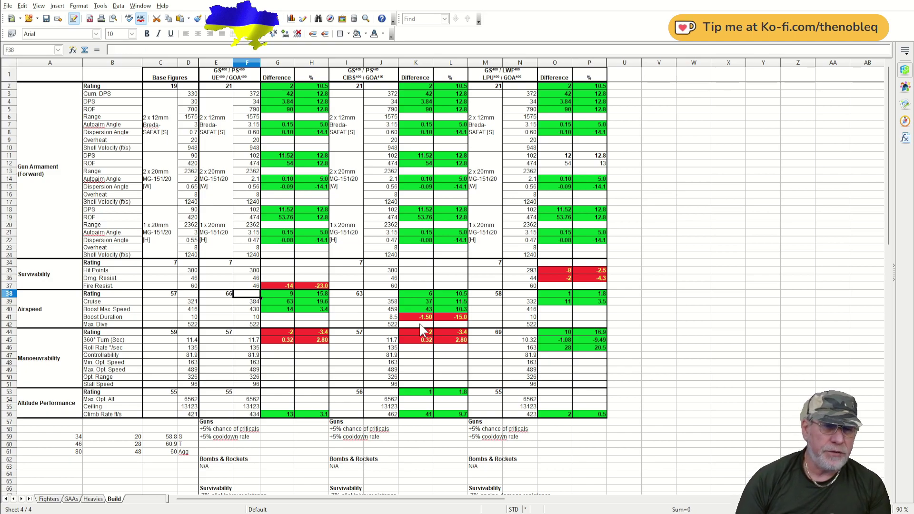
{"action": "key", "text": "Left"}
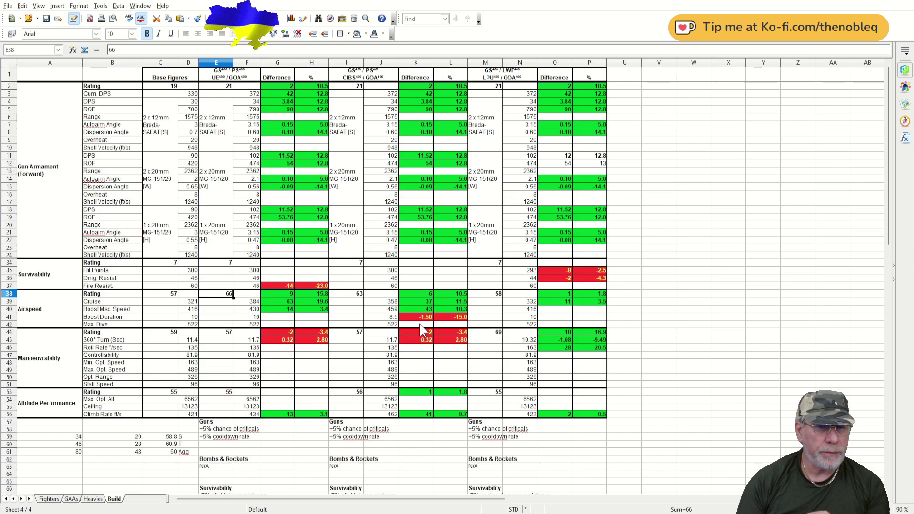
{"action": "key", "text": "Right"}
{"action": "key", "text": "Right"}
{"action": "key", "text": "Right"}
{"action": "key", "text": "Left"}
{"action": "key", "text": "Left"}
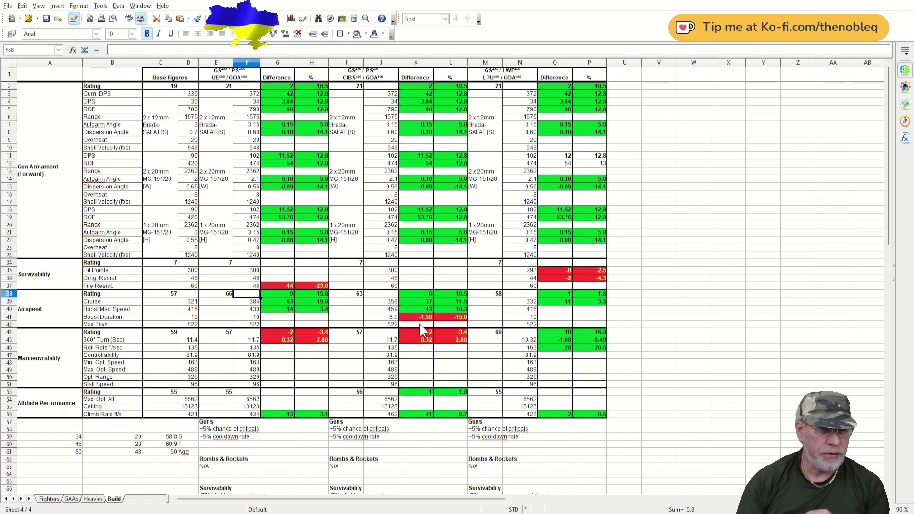
- Go through the first build's figures from Cruise to Max. Dive and the acceleration notes under Airspeed below the table
{"action": "key", "text": "Down"}
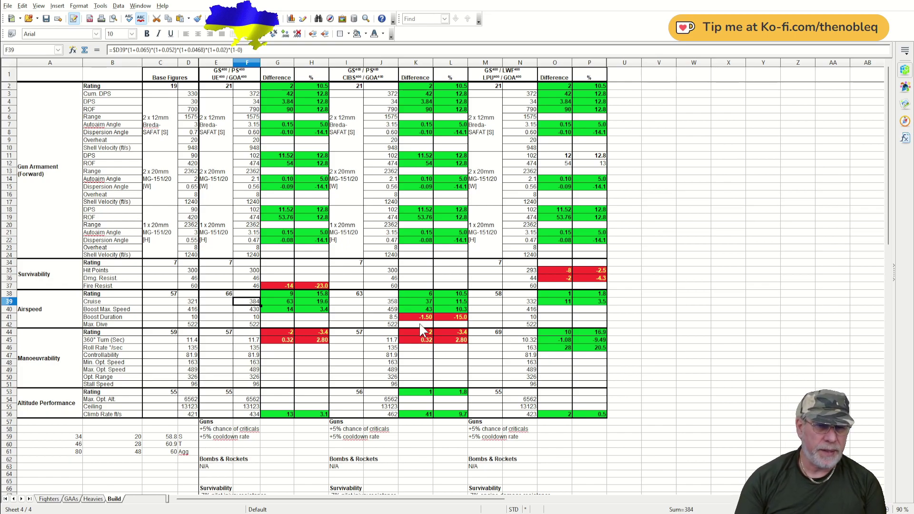
{"action": "key", "text": "Down"}
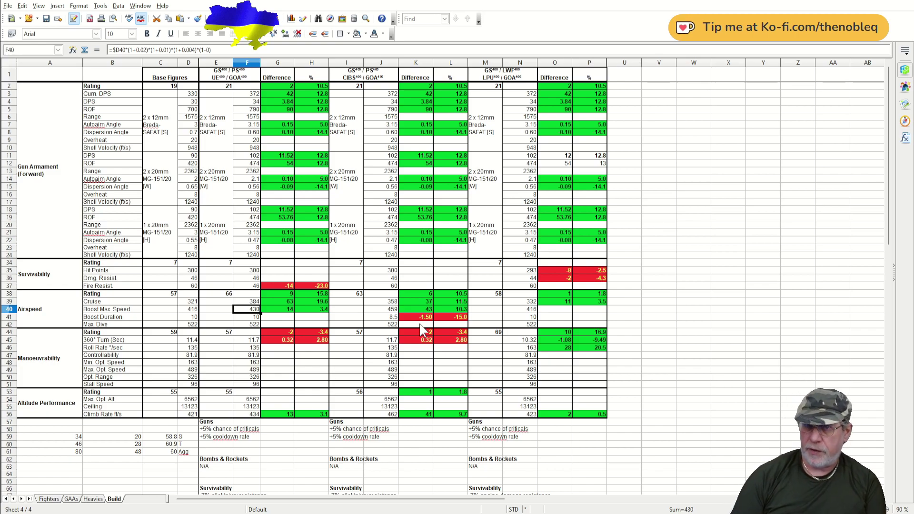
{"action": "key", "text": "Down"}
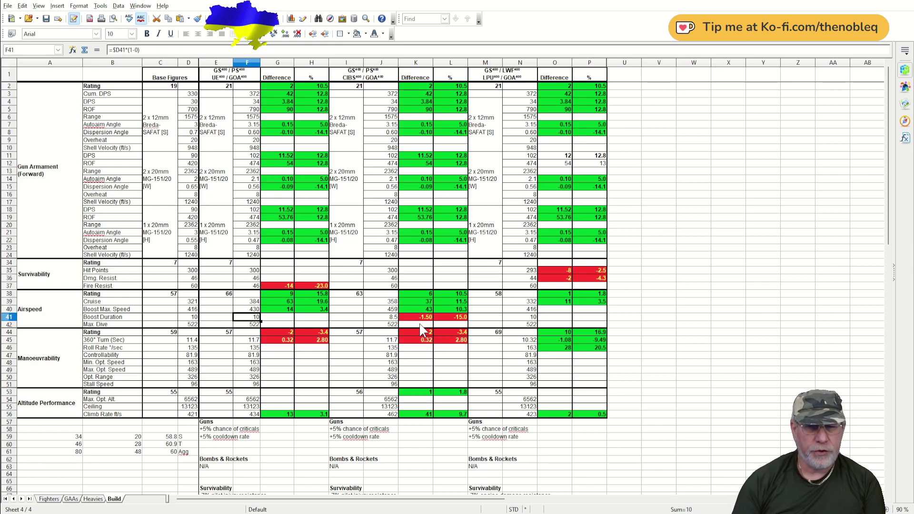
{"action": "key", "text": "Down"}
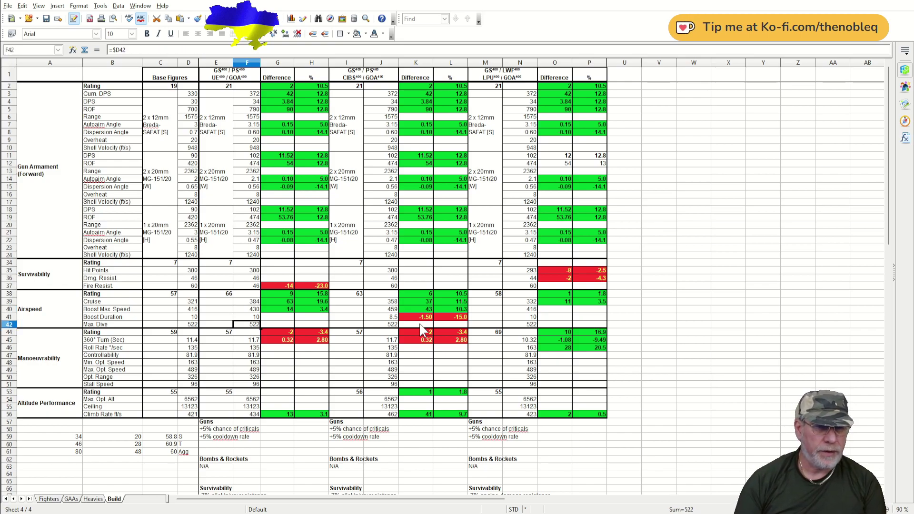
{"action": "scroll", "coordinate": [242, 349], "scroll_direction": "down", "scroll_amount": 6}
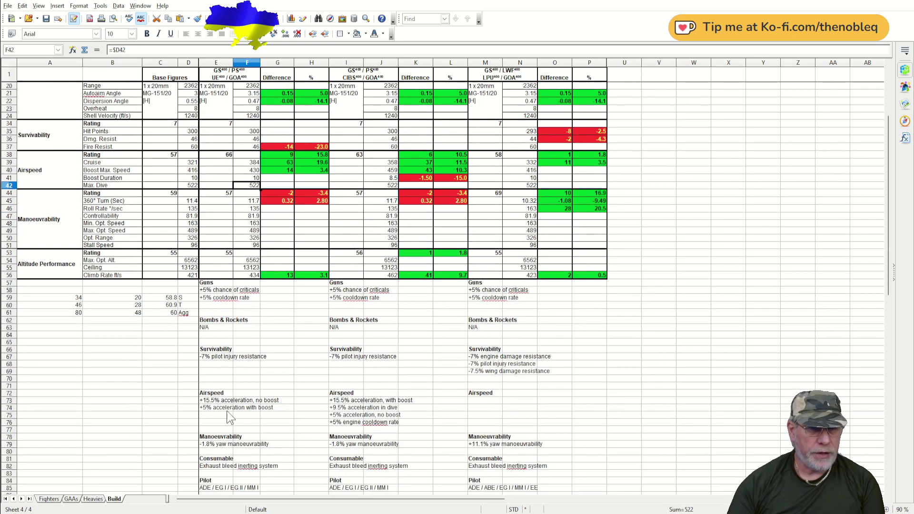
{"action": "left_click", "coordinate": [232, 402]}
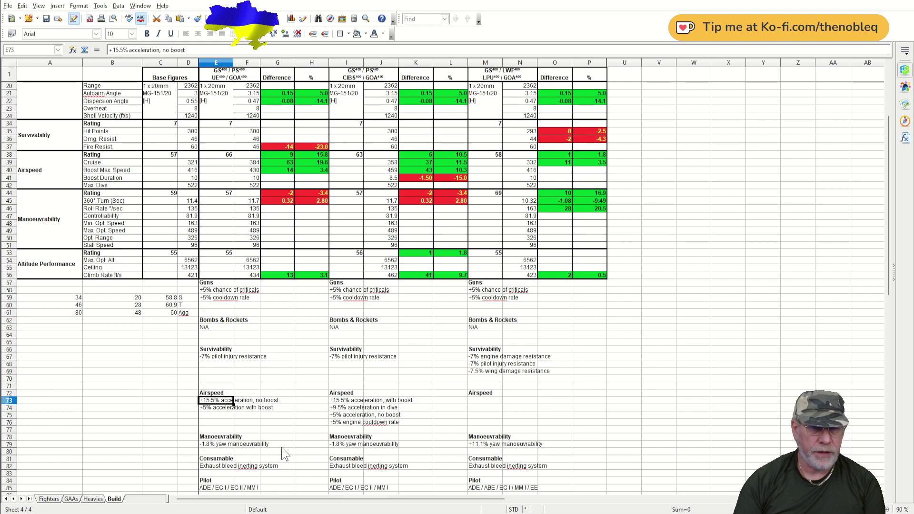
{"action": "key", "text": "Down"}
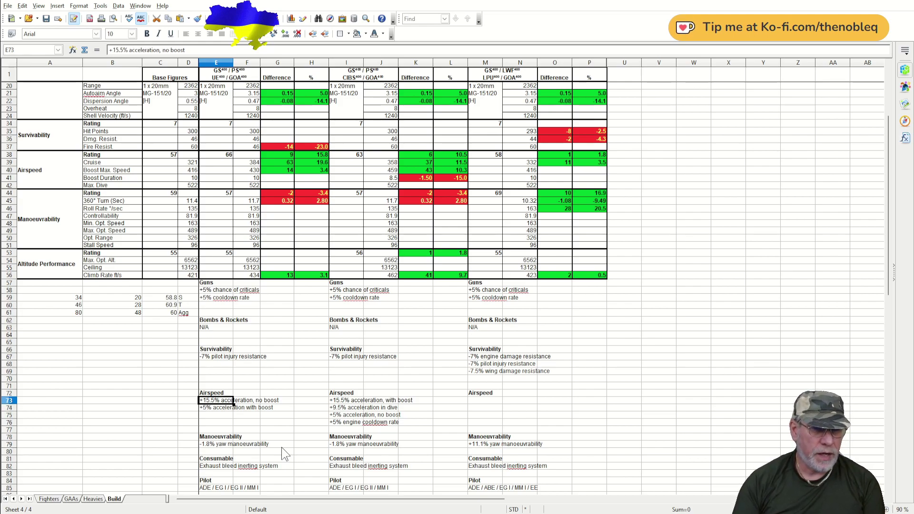
{"action": "key", "text": "Down"}
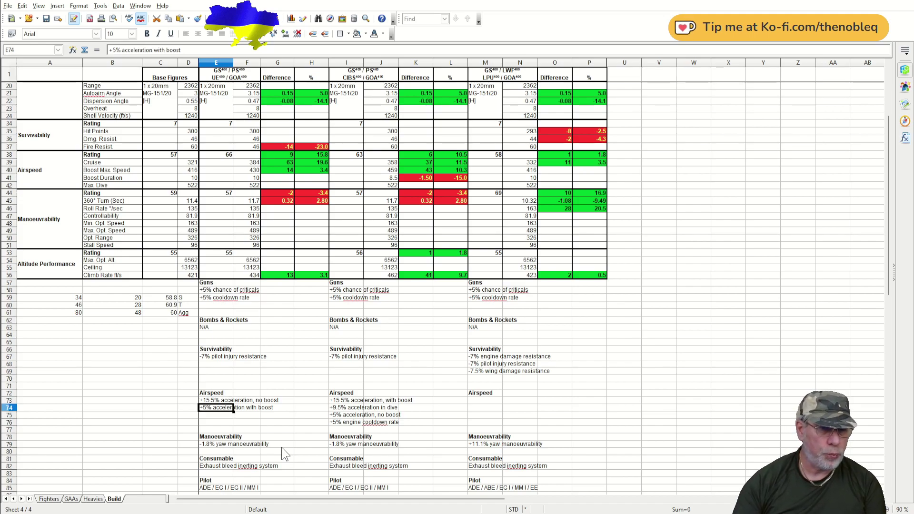
- Review the first build's Manoeuvrability rating, the 360° Turn row and the yaw manoeuvrability note below the table
{"action": "scroll", "coordinate": [247, 393], "scroll_direction": "up", "scroll_amount": 6}
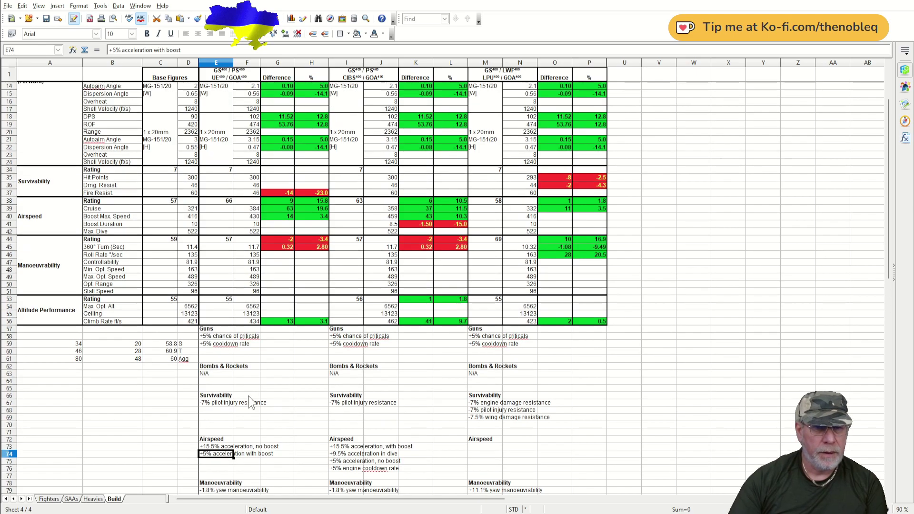
{"action": "left_click", "coordinate": [221, 336]}
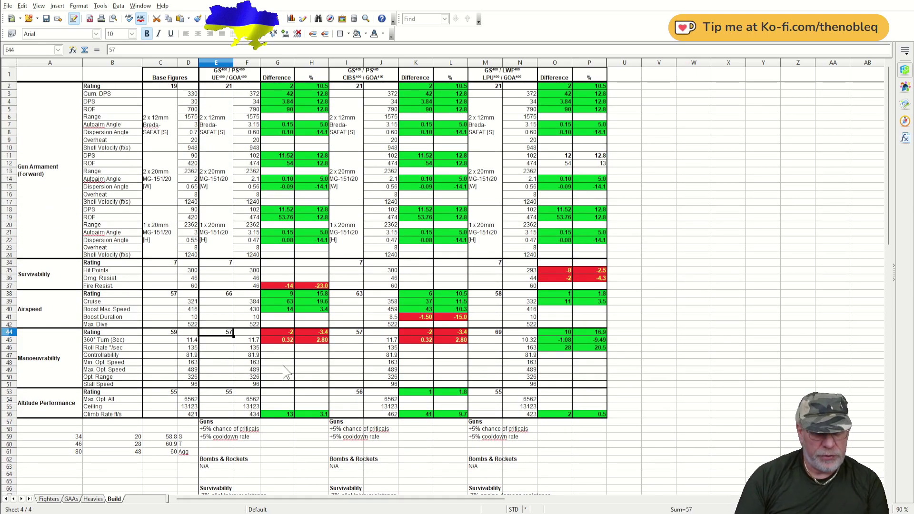
{"action": "key", "text": "Return"}
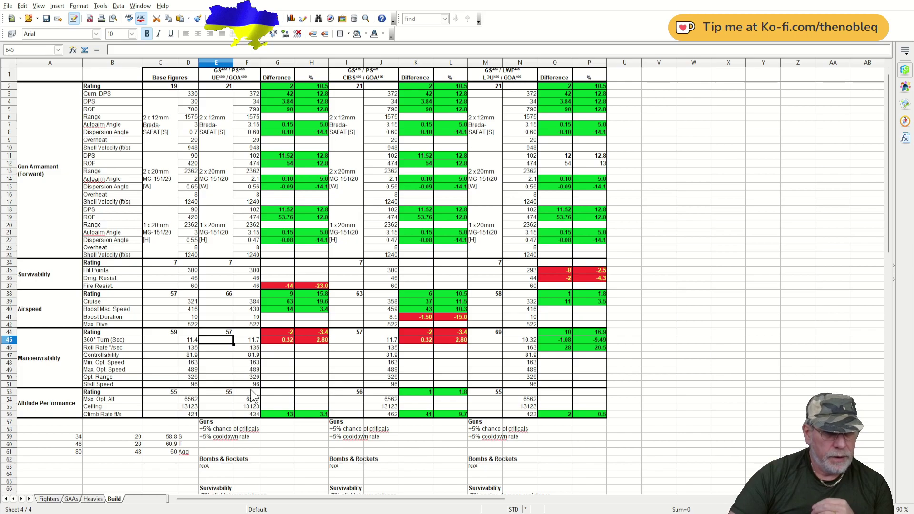
{"action": "scroll", "coordinate": [250, 400], "scroll_direction": "down", "scroll_amount": 12}
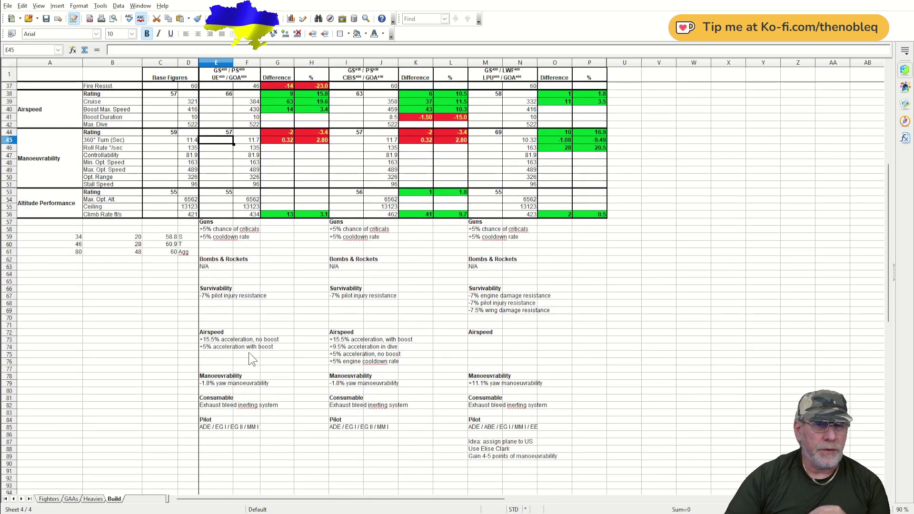
{"action": "scroll", "coordinate": [211, 260], "scroll_direction": "up", "scroll_amount": 7}
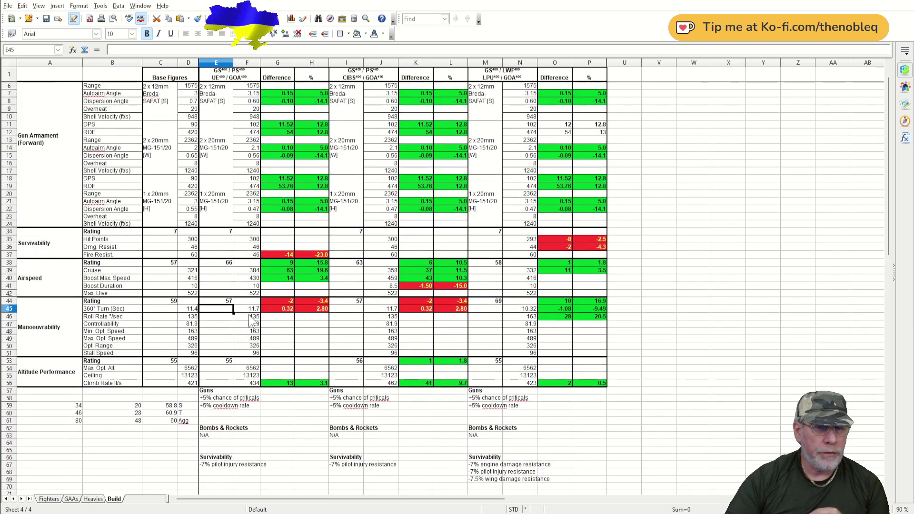
- Review the first build's Climb Rate, then its Survivability, Consumable and Pilot notes below the table
{"action": "left_click", "coordinate": [214, 383]}
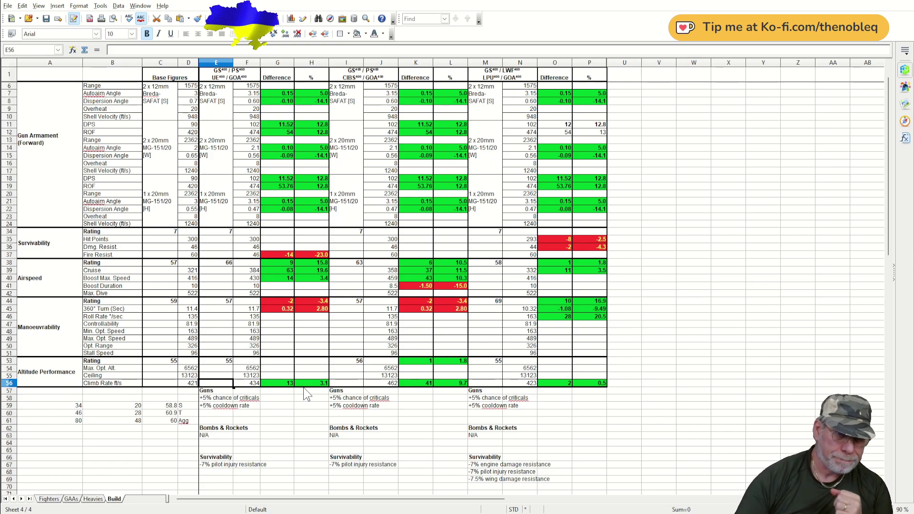
{"action": "scroll", "coordinate": [283, 387], "scroll_direction": "down", "scroll_amount": 3}
{"action": "scroll", "coordinate": [278, 387], "scroll_direction": "down", "scroll_amount": 3}
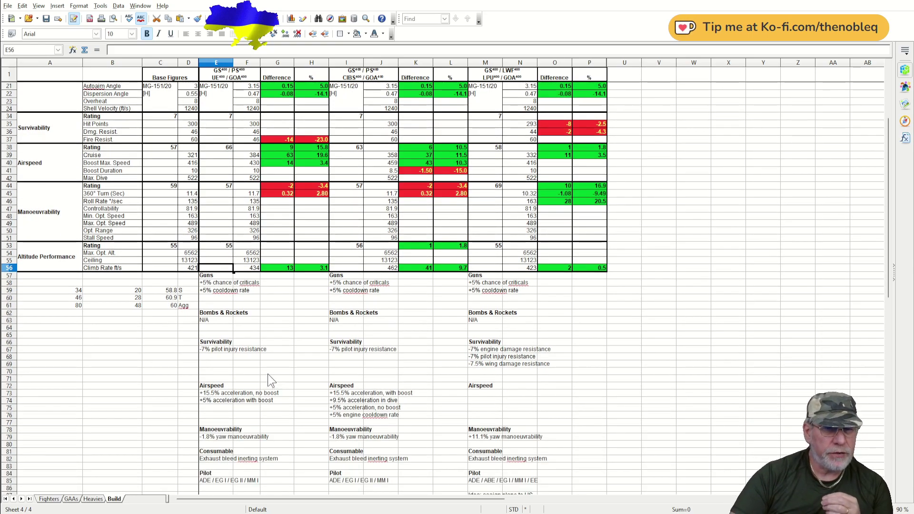
{"action": "left_click", "coordinate": [223, 326]}
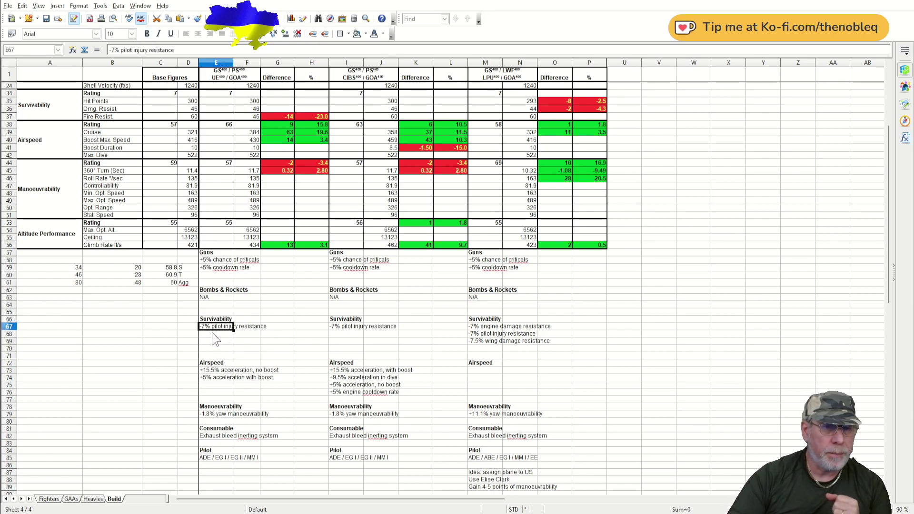
{"action": "scroll", "coordinate": [246, 332], "scroll_direction": "down", "scroll_amount": 4}
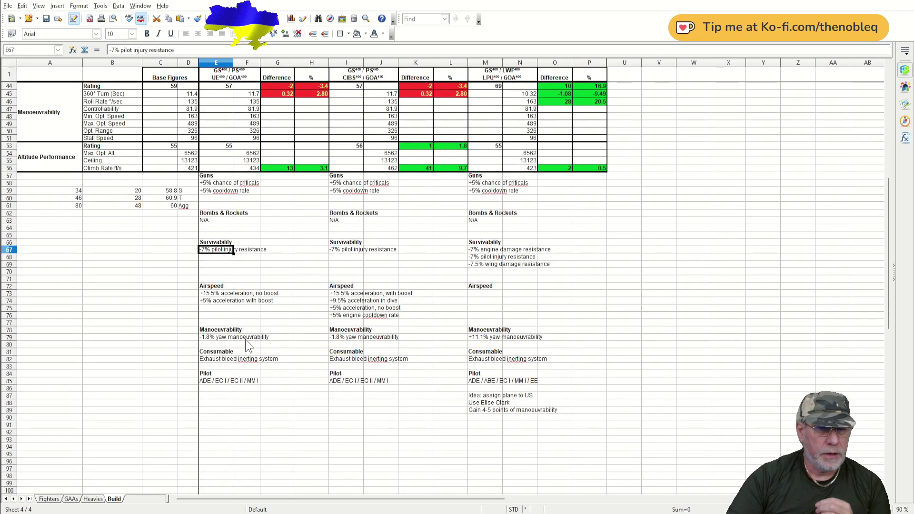
{"action": "left_click", "coordinate": [216, 360]}
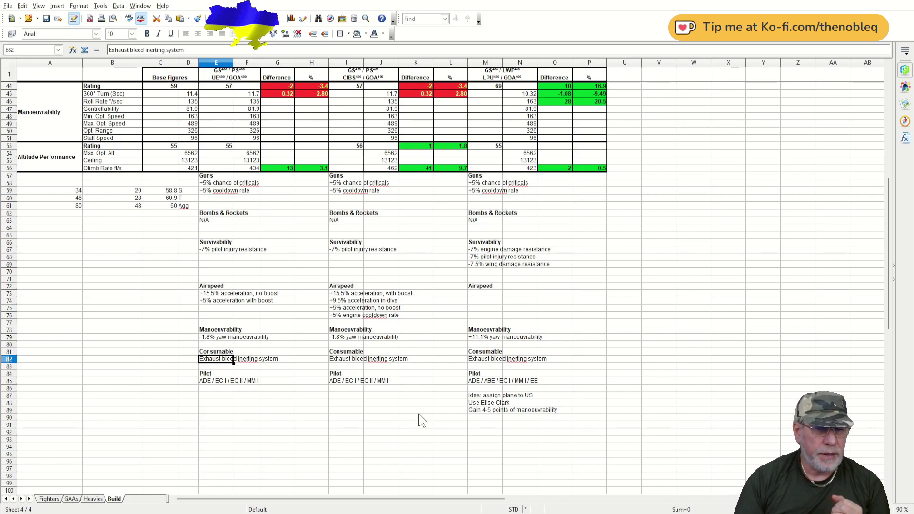
{"action": "left_click", "coordinate": [215, 395]}
- Return to the top of the sheet and highlight columns I and J of the GS400 / PS400 CIBS400 / GOA400 build
{"action": "scroll", "coordinate": [261, 404], "scroll_direction": "up", "scroll_amount": 11}
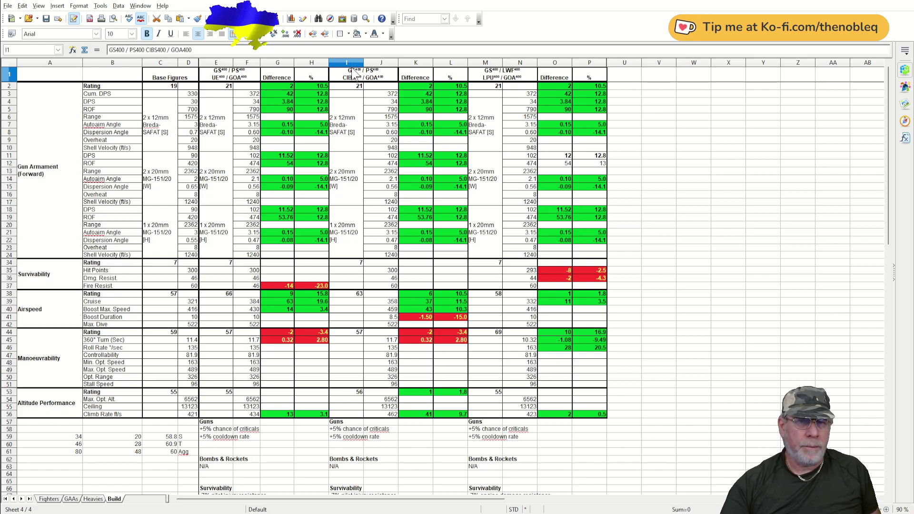
{"action": "left_click_drag", "start_coordinate": [352, 62], "coordinate": [379, 64]}
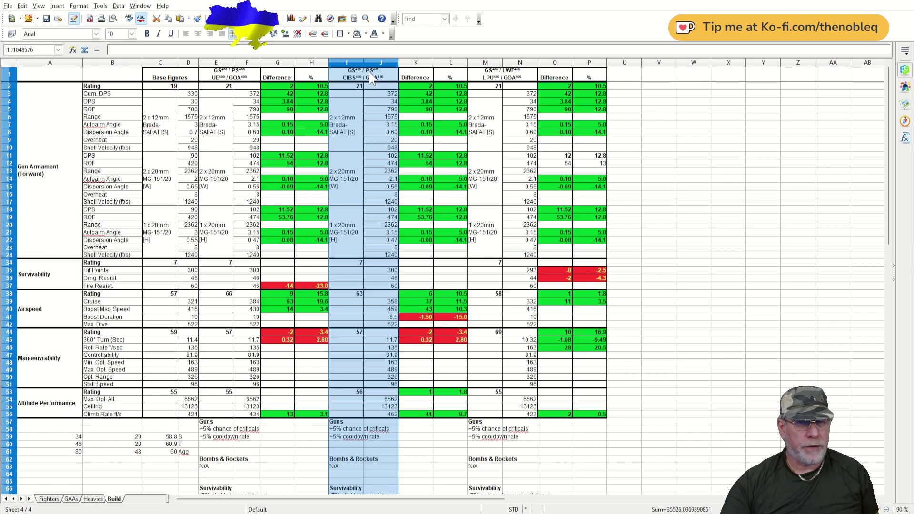
- Highlight the second build's Difference and % columns, then check its Dmg. Resist and Fire Resist rows under Survivability
{"action": "left_click", "coordinate": [415, 63]}
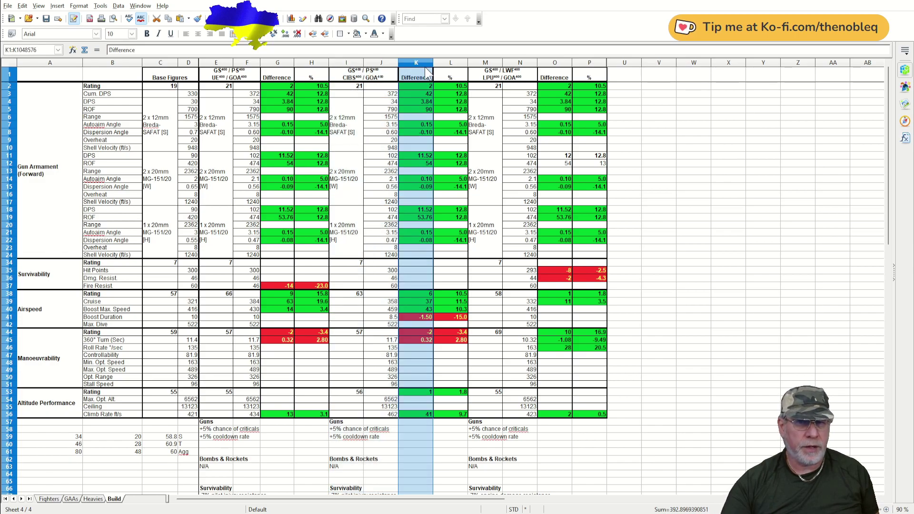
{"action": "left_click", "coordinate": [450, 63]}
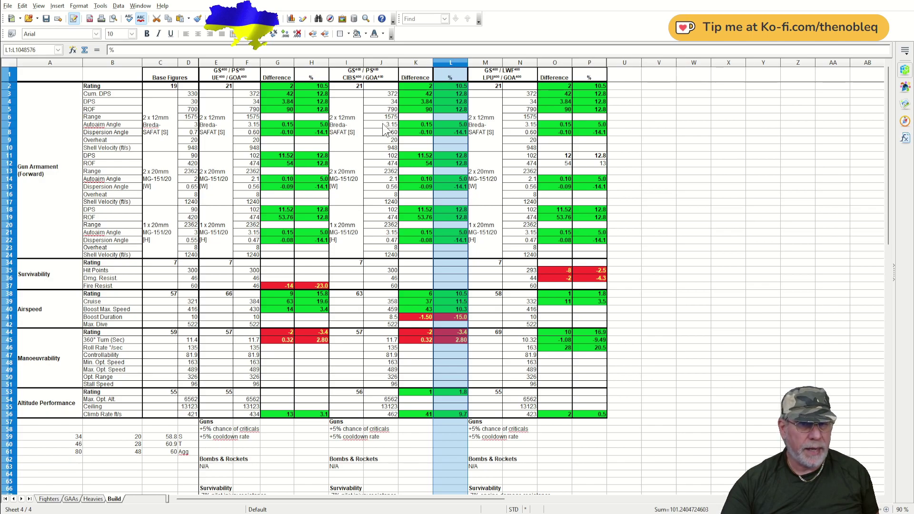
{"action": "left_click", "coordinate": [362, 280]}
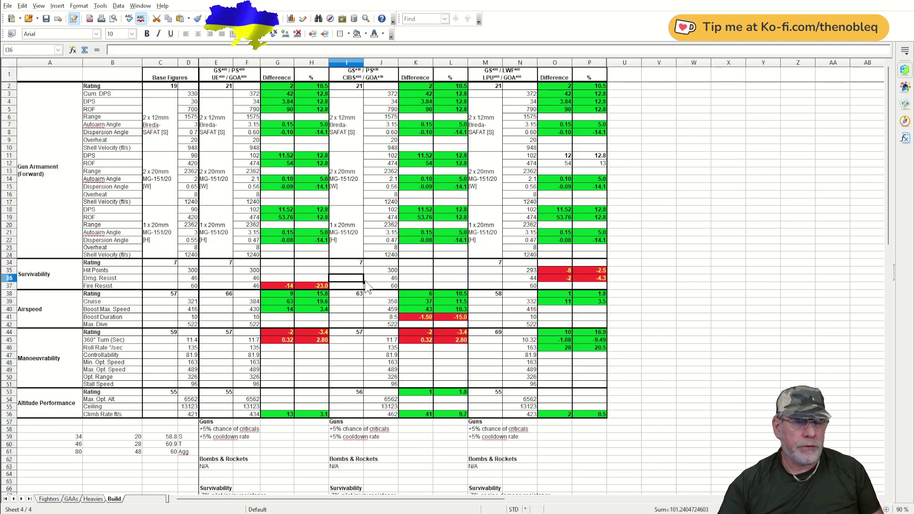
{"action": "left_click", "coordinate": [346, 286]}
{"action": "key", "text": "Right"}
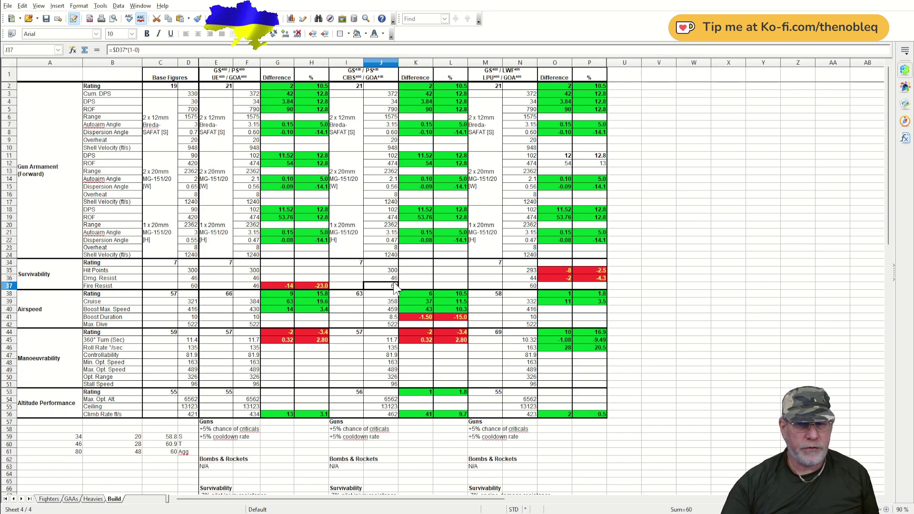
- Review the second build's Airspeed rating, then its Cruise, Boost Max. Speed and Boost Duration figures
{"action": "left_click", "coordinate": [356, 295]}
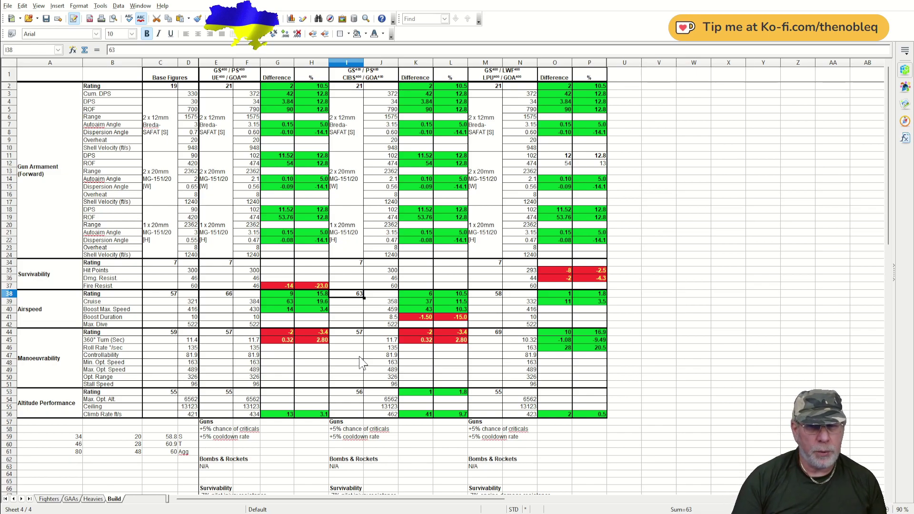
{"action": "key", "text": "Right"}
{"action": "key", "text": "Right"}
{"action": "key", "text": "Left"}
{"action": "key", "text": "Down"}
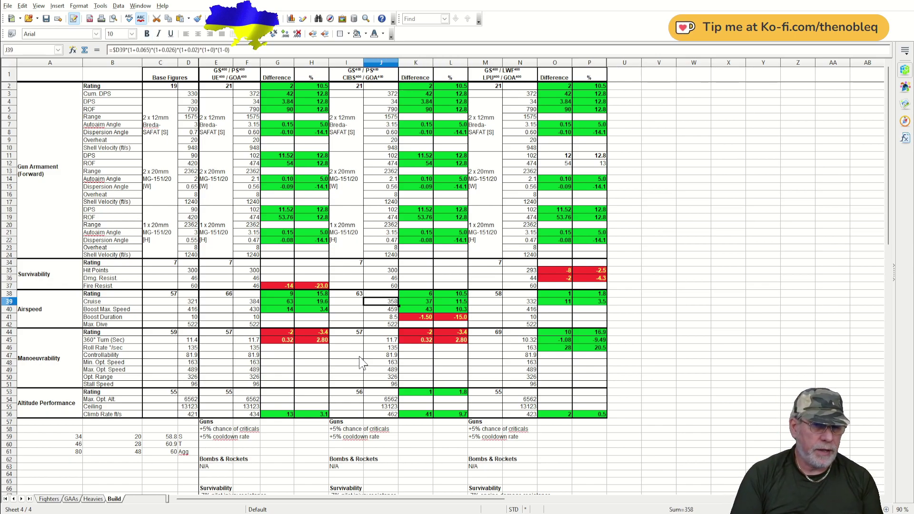
{"action": "key", "text": "Down"}
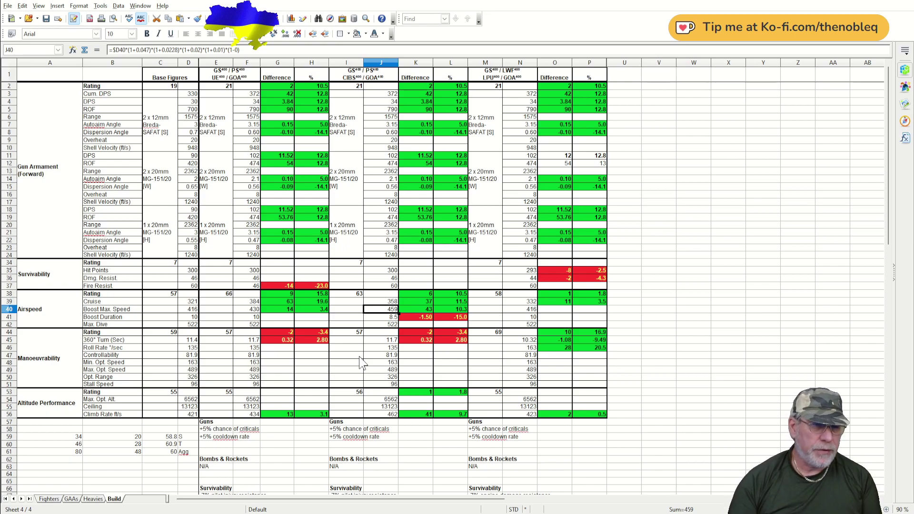
{"action": "key", "text": "Down"}
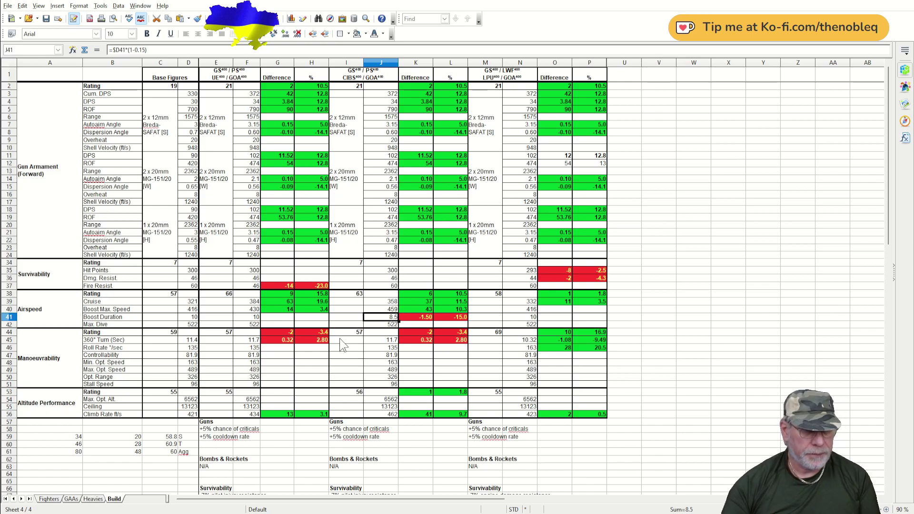
- Review the second build's Climb Rate and its Altitude Performance rating
{"action": "scroll", "coordinate": [377, 325], "scroll_direction": "down", "scroll_amount": 3}
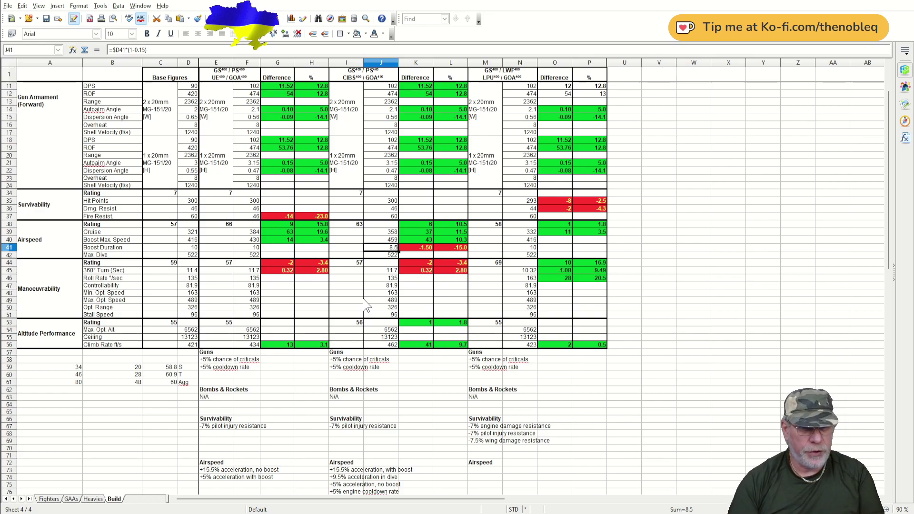
{"action": "scroll", "coordinate": [370, 321], "scroll_direction": "down", "scroll_amount": 1}
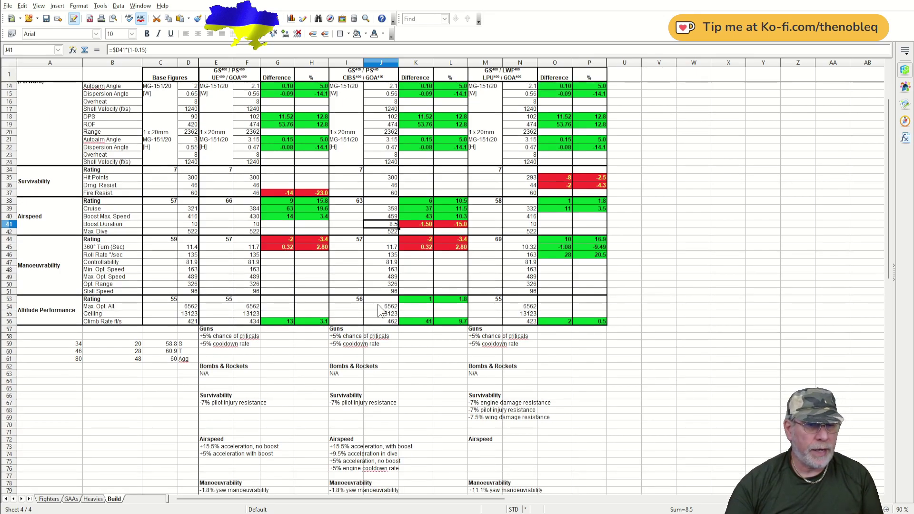
{"action": "left_click", "coordinate": [385, 321]}
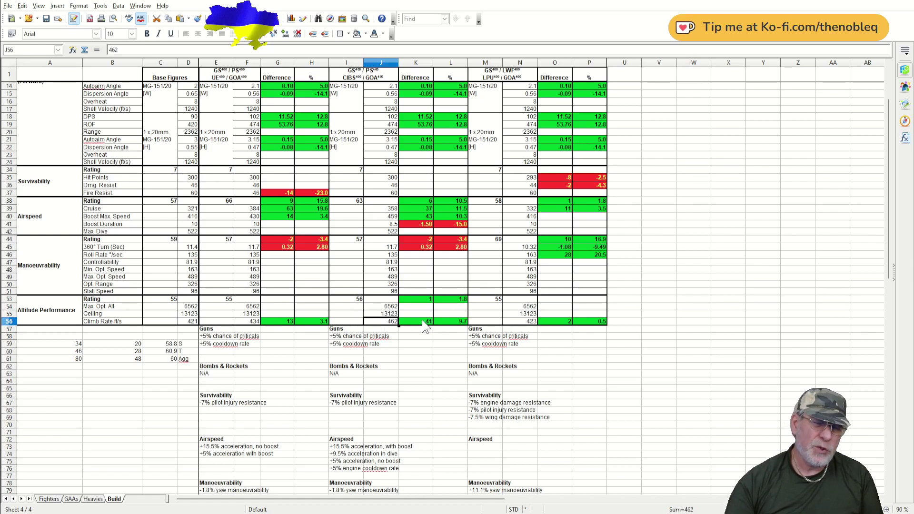
{"action": "left_click", "coordinate": [356, 301]}
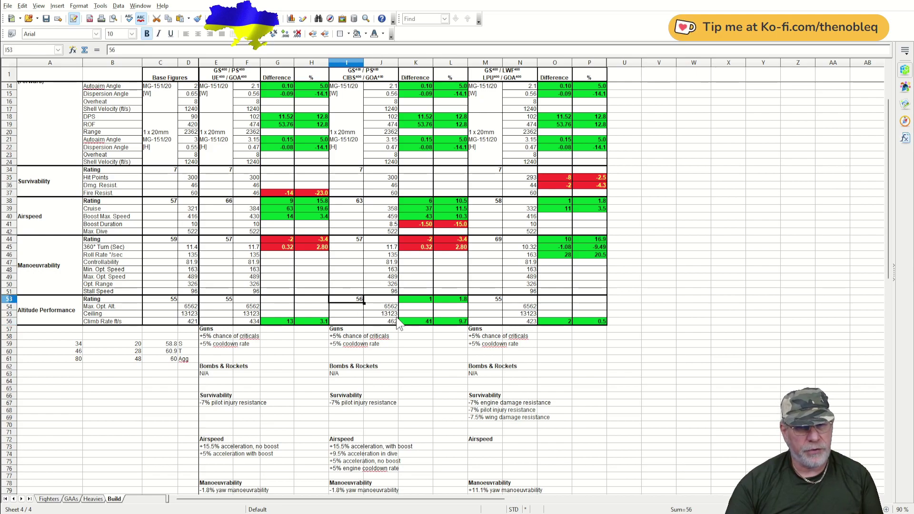
- Read the second build's notes below the table, from Airspeed to Pilot, and return to the top of the sheet
{"action": "scroll", "coordinate": [383, 359], "scroll_direction": "down", "scroll_amount": 4}
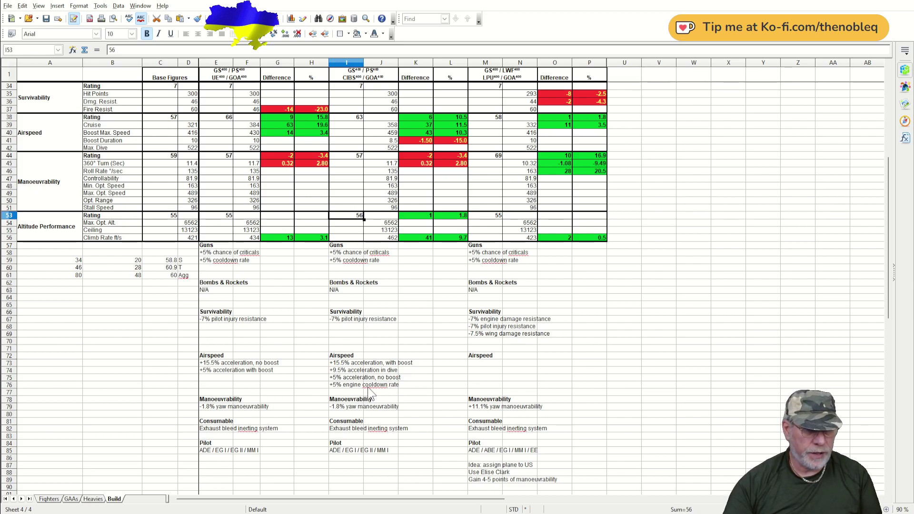
{"action": "scroll", "coordinate": [367, 387], "scroll_direction": "down", "scroll_amount": 2}
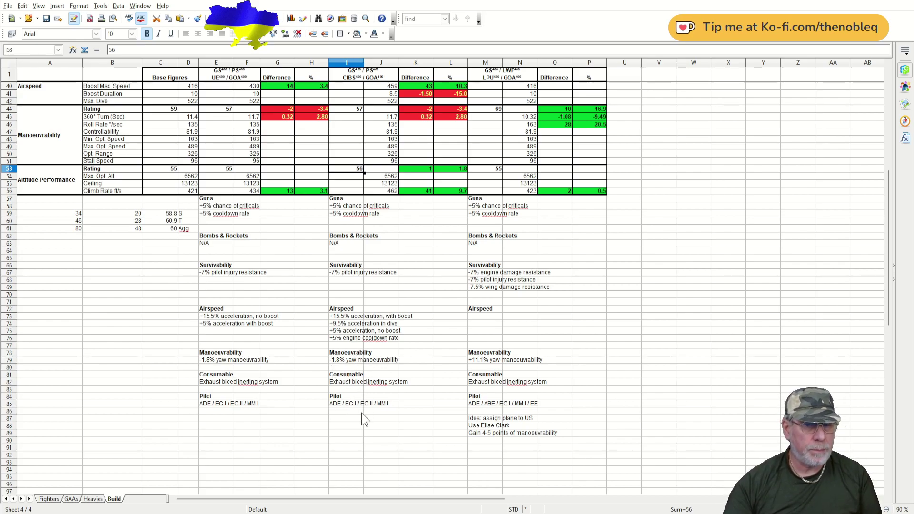
{"action": "scroll", "coordinate": [331, 414], "scroll_direction": "up", "scroll_amount": 5}
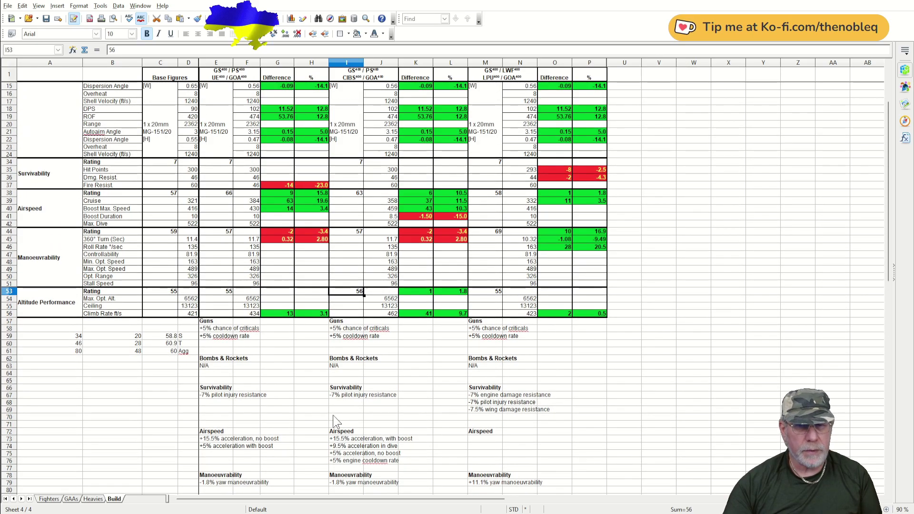
{"action": "scroll", "coordinate": [333, 414], "scroll_direction": "up", "scroll_amount": 4}
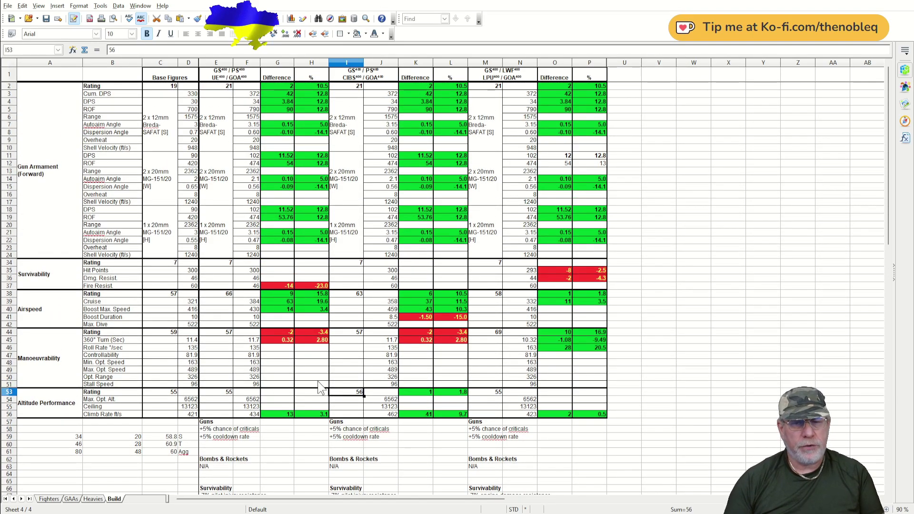
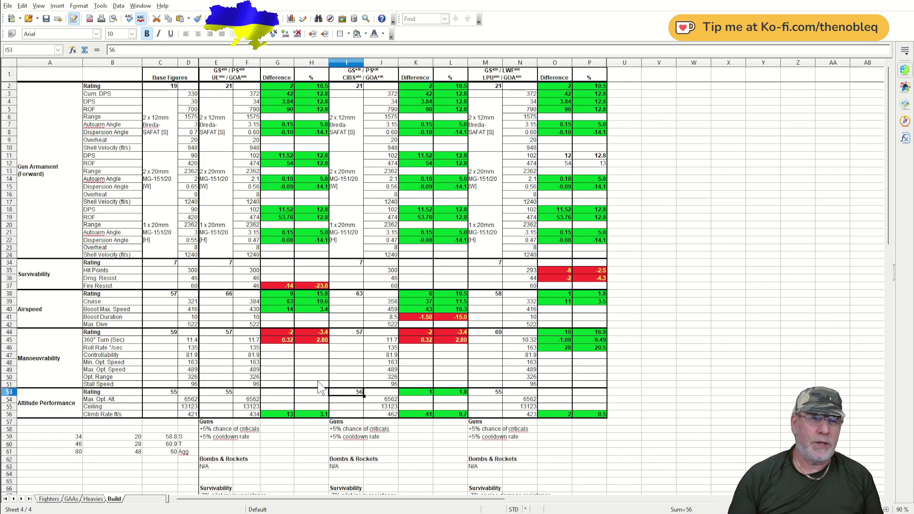
- Select the GS400 / LWF400 LPU400 / GOA400 build's heading and check its Dmg. Resist and Fire Resist under Survivability
{"action": "left_click", "coordinate": [485, 73]}
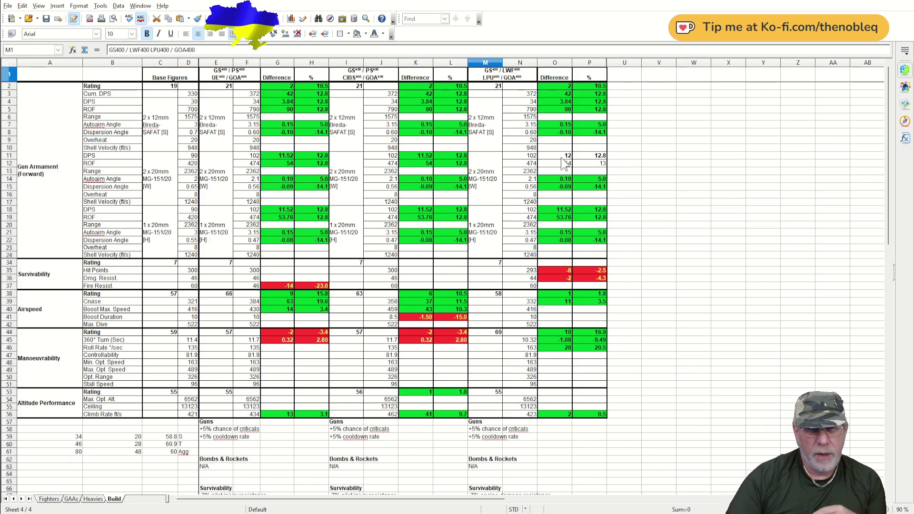
{"action": "left_click", "coordinate": [527, 278]}
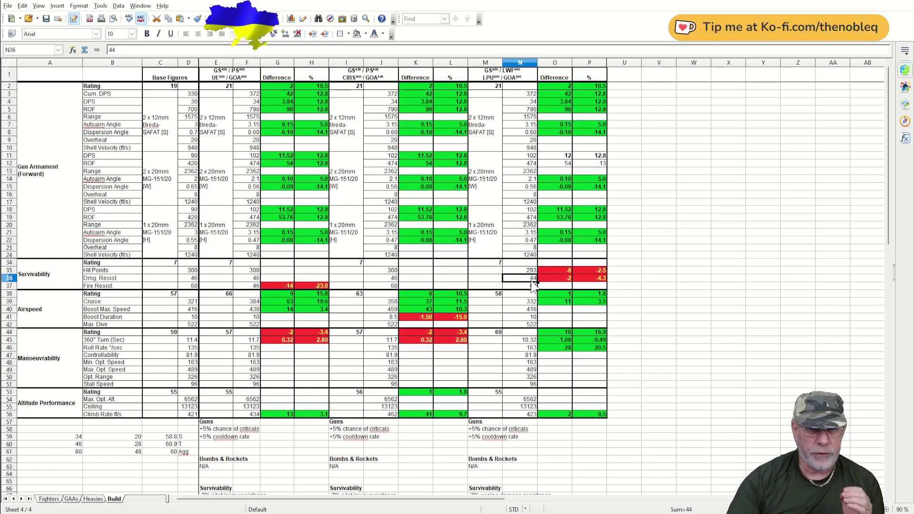
{"action": "key", "text": "Down"}
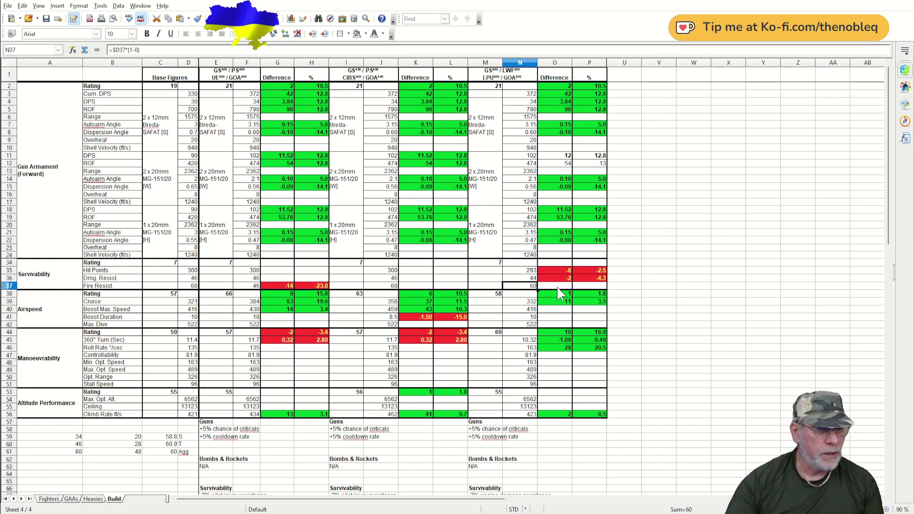
- Review the third build's Airspeed rating and Cruise figure
{"action": "left_click", "coordinate": [492, 294]}
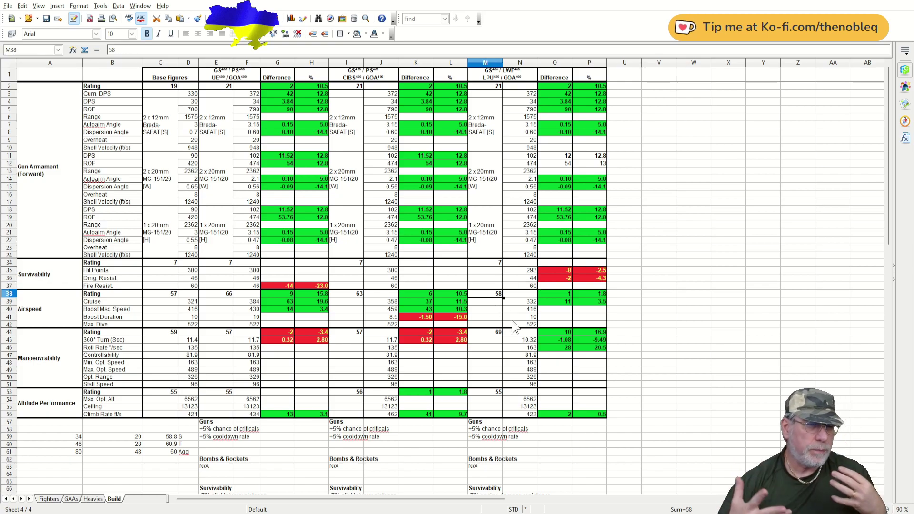
{"action": "key", "text": "Down"}
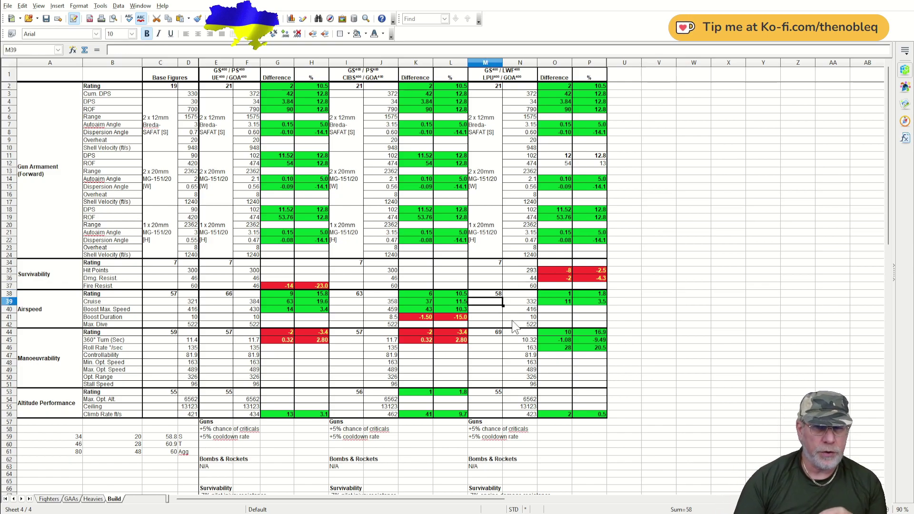
{"action": "key", "text": "Right"}
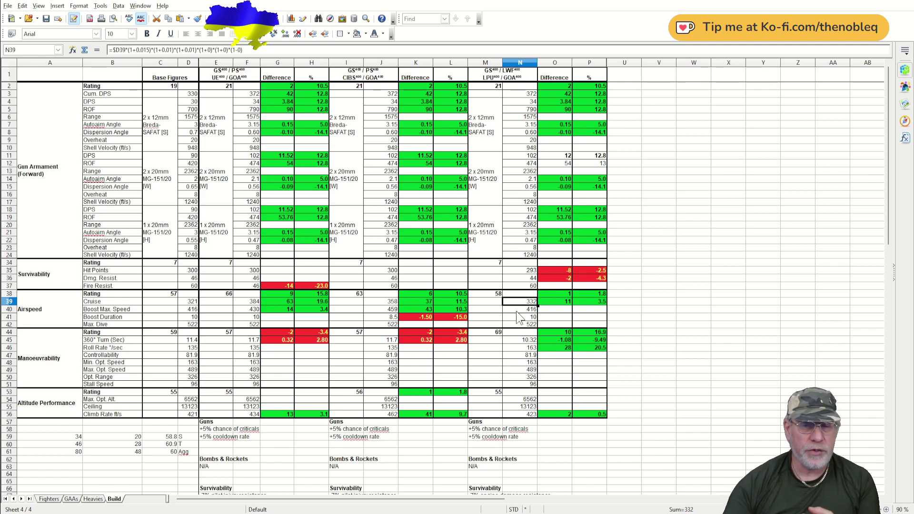
{"action": "left_click", "coordinate": [498, 296]}
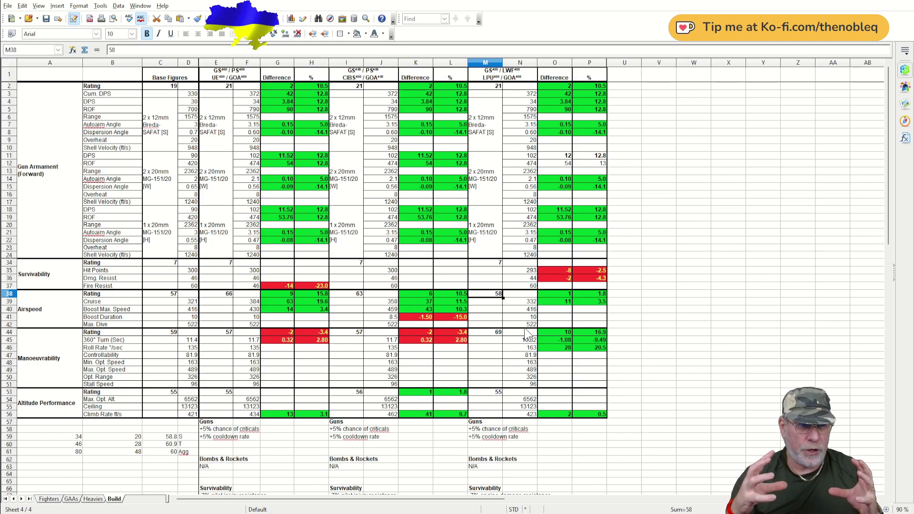
- Go through the third build's Manoeuvrability rating with its difference and percentage, then its 360° Turn and Roll Rate figures
{"action": "scroll", "coordinate": [524, 328], "scroll_direction": "down", "scroll_amount": 2}
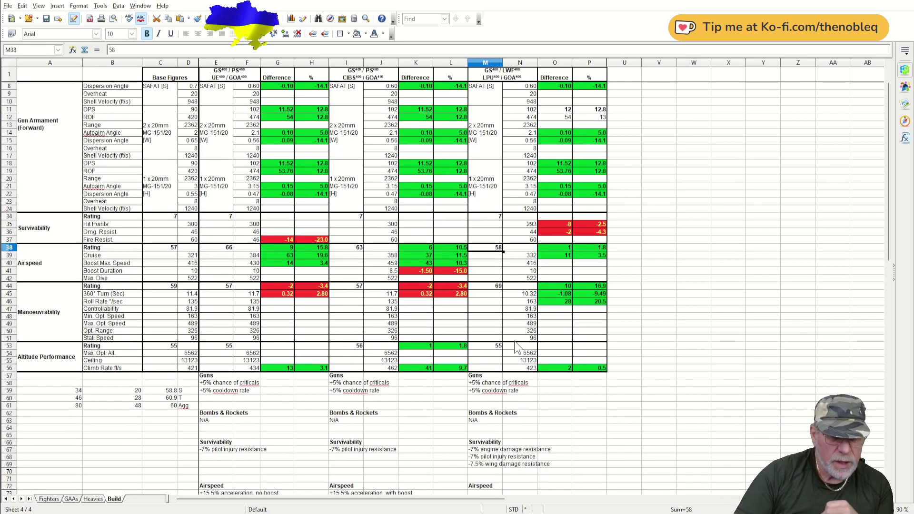
{"action": "scroll", "coordinate": [510, 328], "scroll_direction": "down", "scroll_amount": 2}
{"action": "left_click", "coordinate": [490, 245]}
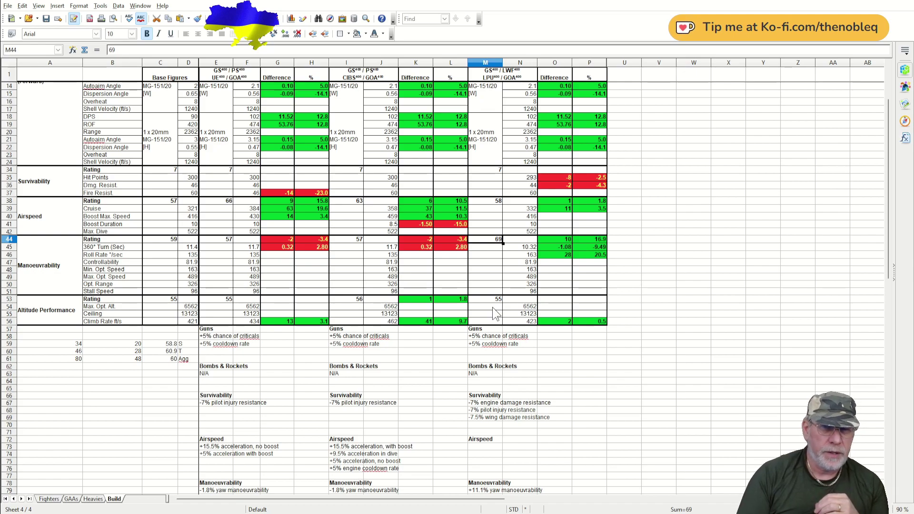
{"action": "key", "text": "Right"}
{"action": "key", "text": "Right"}
{"action": "key", "text": "Right"}
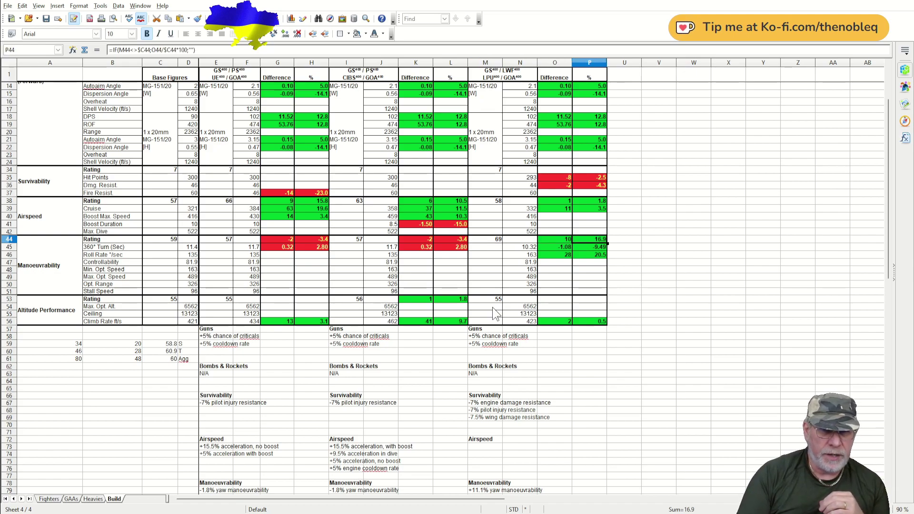
{"action": "key", "text": "Left"}
{"action": "key", "text": "Left"}
{"action": "key", "text": "Down"}
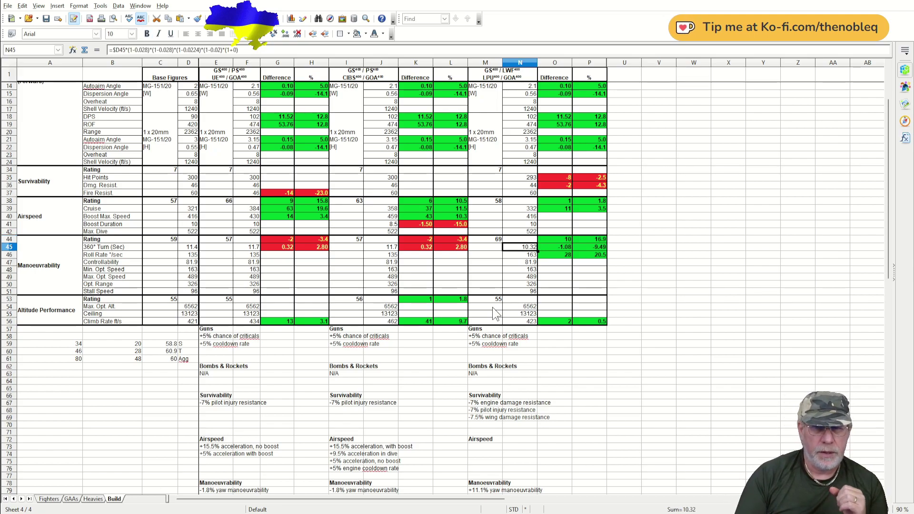
{"action": "key", "text": "Down"}
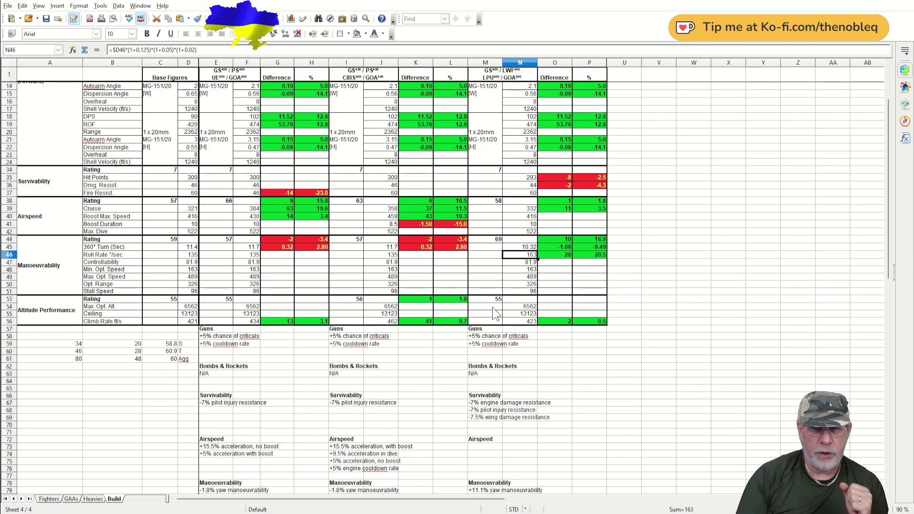
- Review the third build's yaw manoeuvrability note below the table, then its Altitude Performance figures down to Climb Rate
{"action": "scroll", "coordinate": [492, 307], "scroll_direction": "down", "scroll_amount": 4}
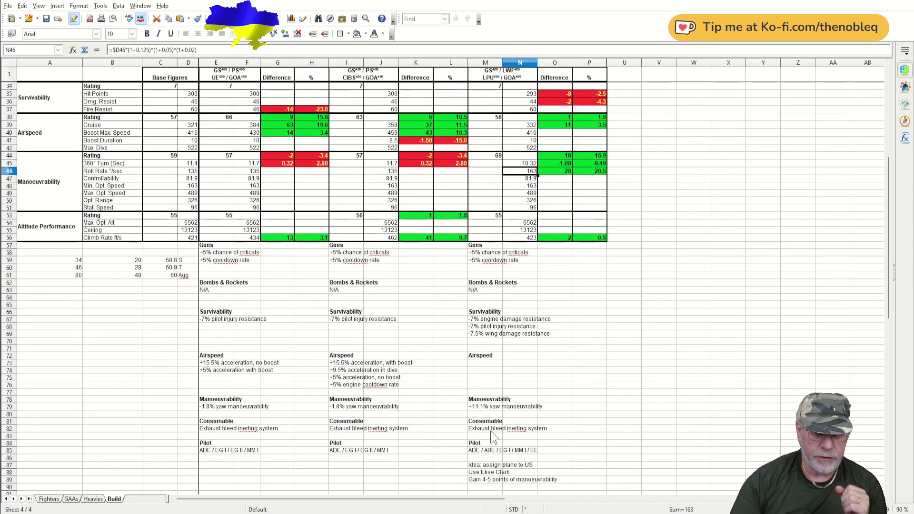
{"action": "left_click", "coordinate": [484, 408]}
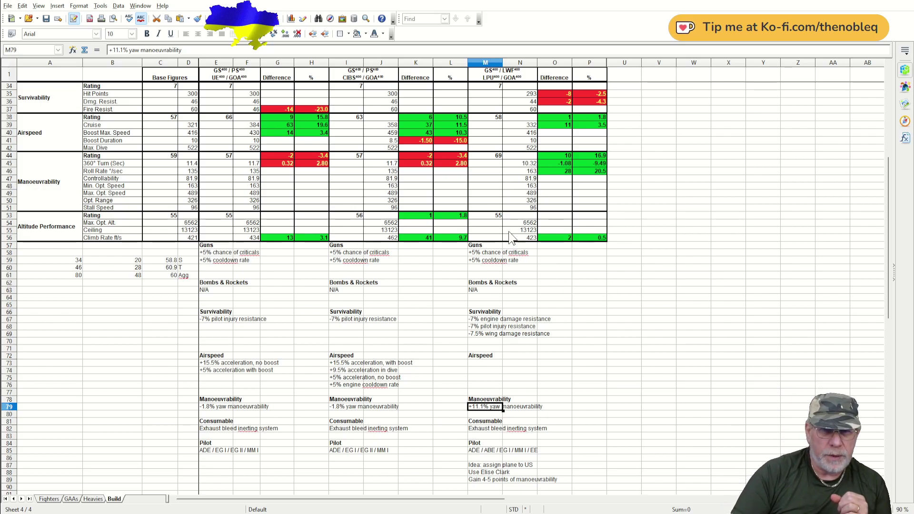
{"action": "left_click", "coordinate": [510, 222]}
{"action": "key", "text": "Down"}
{"action": "key", "text": "Down"}
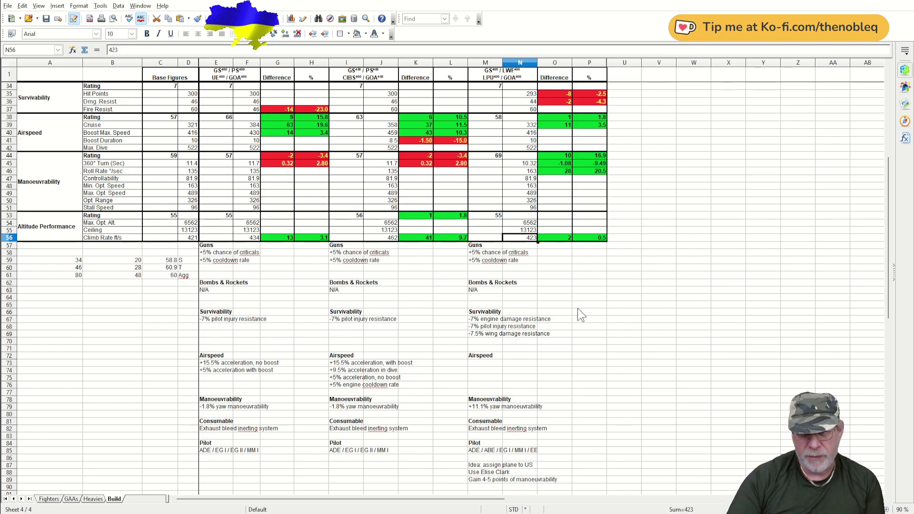
- Examine the third build's pilot skills and the idea note about assigning the plane to the US
{"action": "left_click", "coordinate": [570, 325]}
{"action": "scroll", "coordinate": [562, 326], "scroll_direction": "down", "scroll_amount": 4}
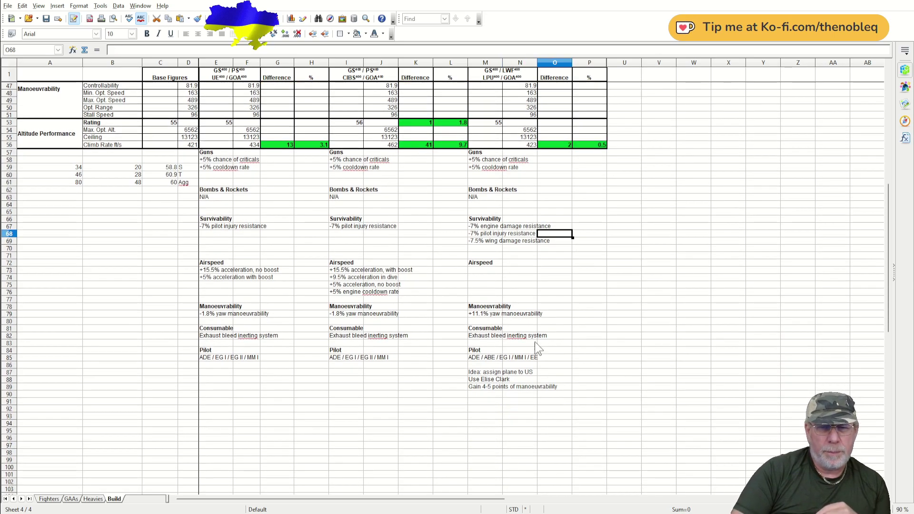
{"action": "left_click", "coordinate": [495, 357]}
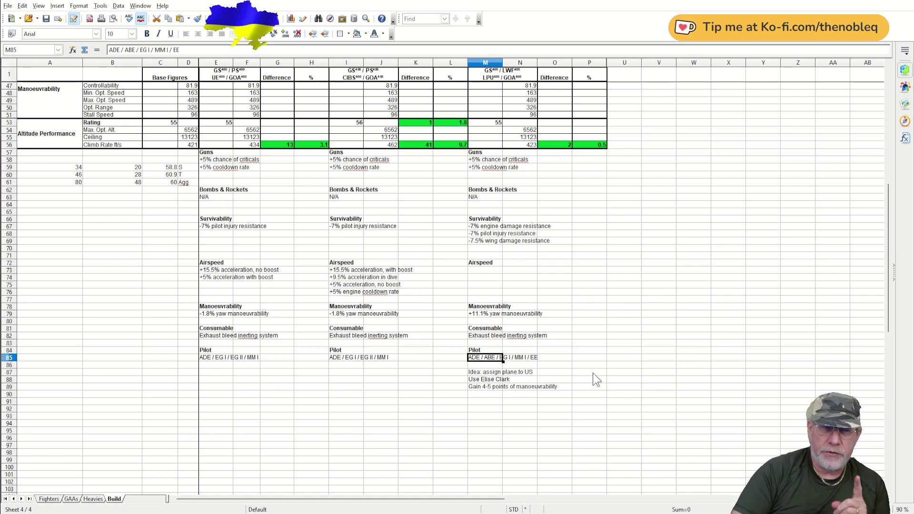
{"action": "left_click", "coordinate": [517, 366]}
{"action": "left_click", "coordinate": [518, 360]}
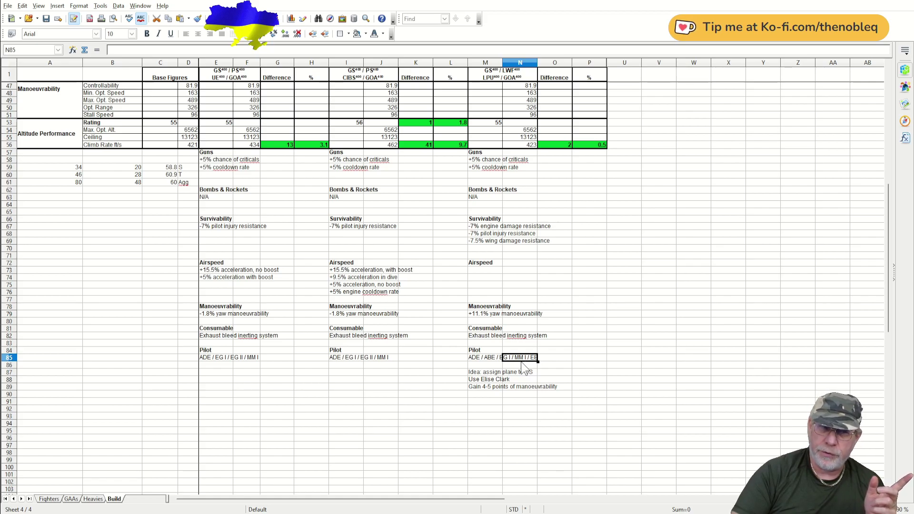
- Go through the third build's pilot skills, then the notes beneath them on reassigning the plane and gaining manoeuvrability
{"action": "left_click", "coordinate": [481, 358]}
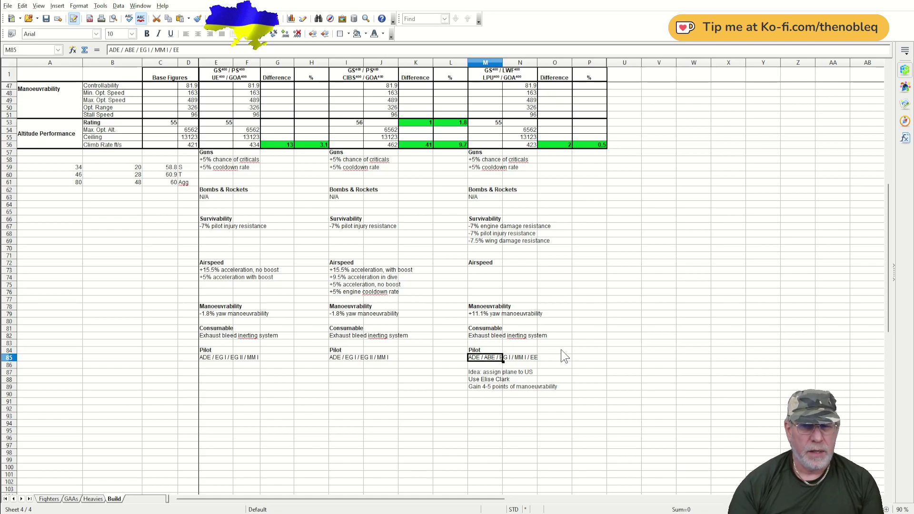
{"action": "key", "text": "Down"}
{"action": "key", "text": "Down"}
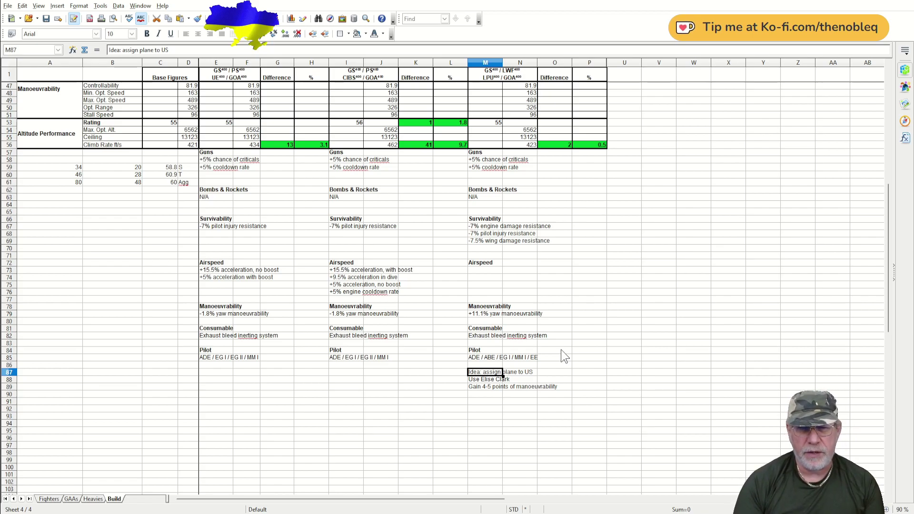
{"action": "key", "text": "Down"}
{"action": "key", "text": "Down"}
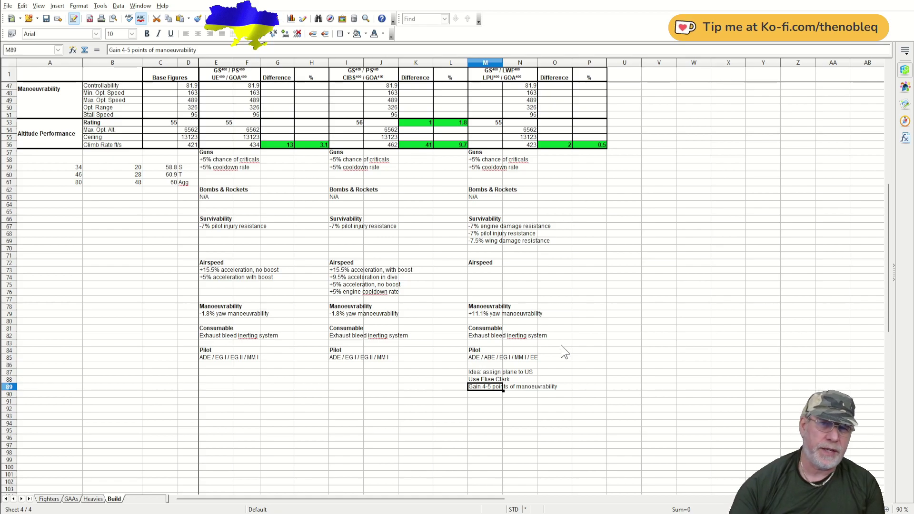
{"action": "scroll", "coordinate": [562, 350], "scroll_direction": "up", "scroll_amount": 3}
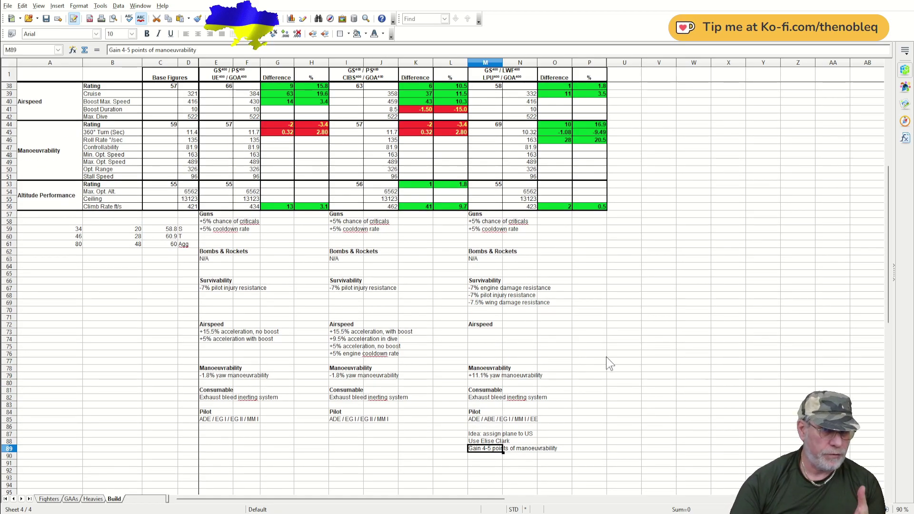
{"action": "scroll", "coordinate": [609, 364], "scroll_direction": "down", "scroll_amount": 1}
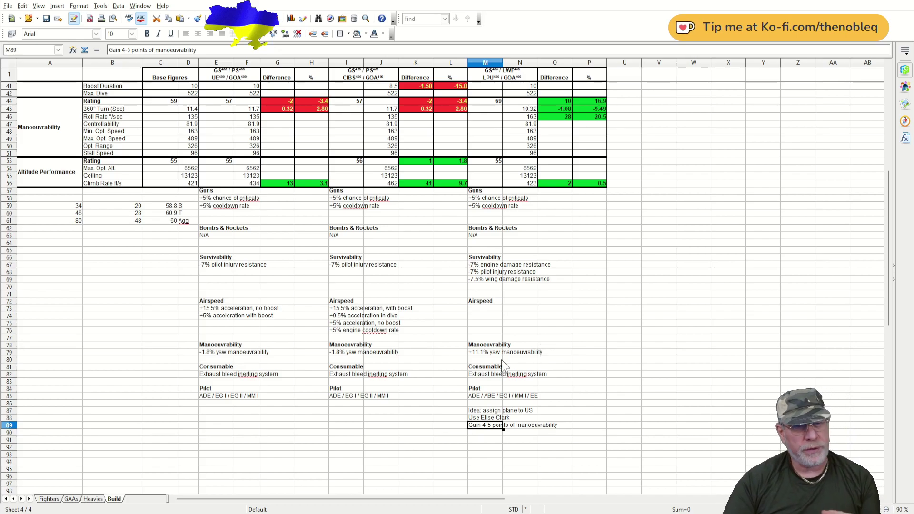
- Highlight the small summary table below the base figures, then review its S row across to the percentage and label
{"action": "scroll", "coordinate": [538, 361], "scroll_direction": "up", "scroll_amount": 10}
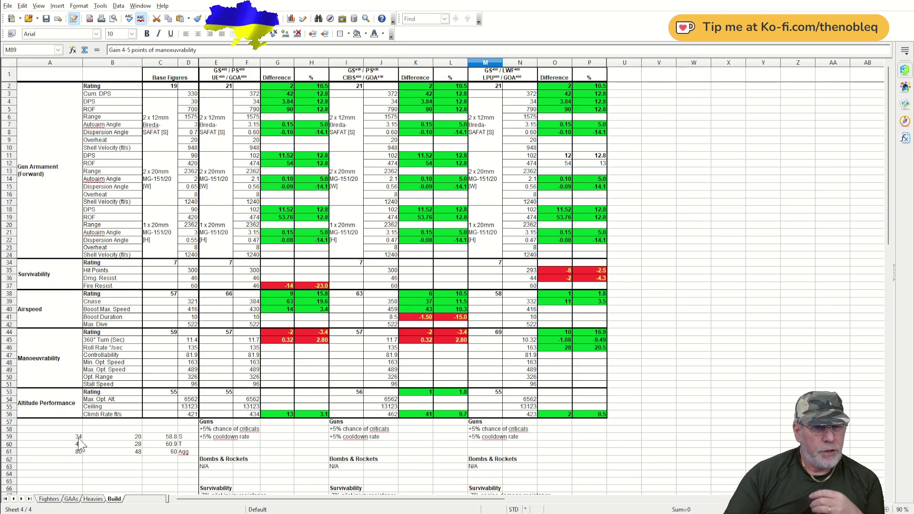
{"action": "left_click_drag", "start_coordinate": [81, 434], "coordinate": [166, 458]}
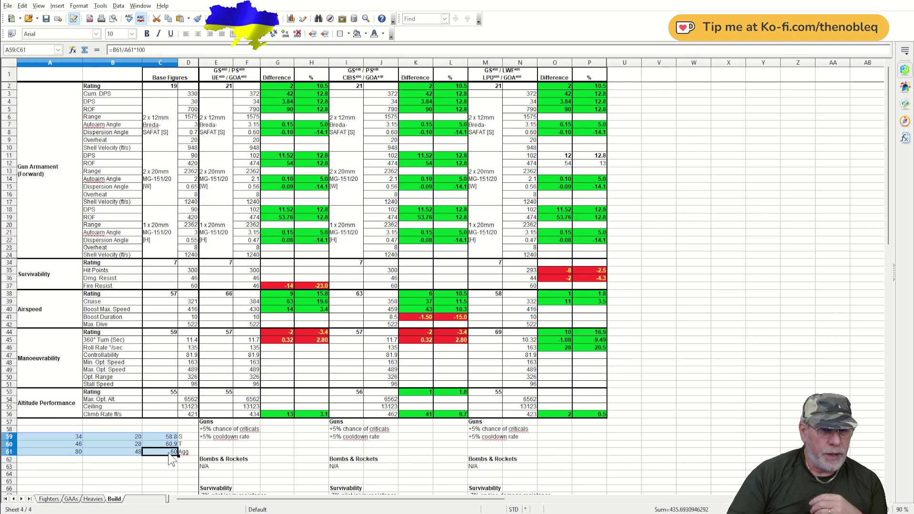
{"action": "left_click", "coordinate": [64, 430]}
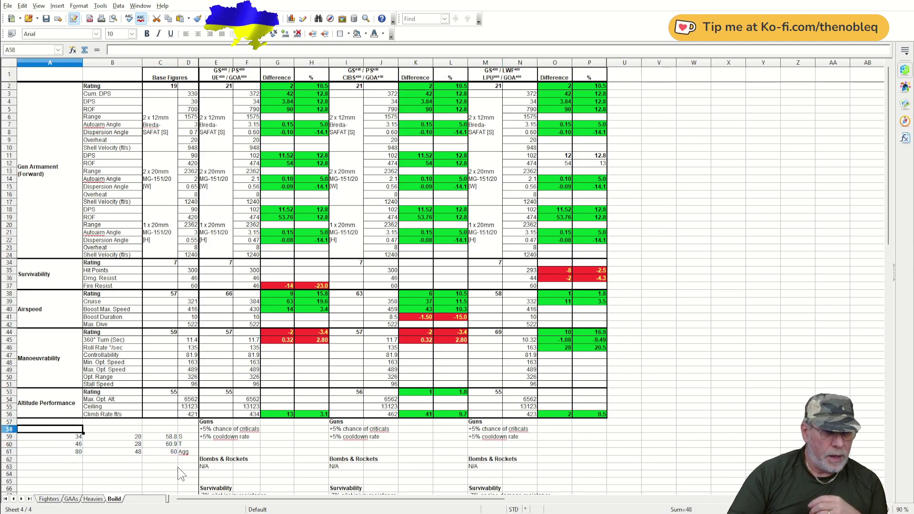
{"action": "key", "text": "Down"}
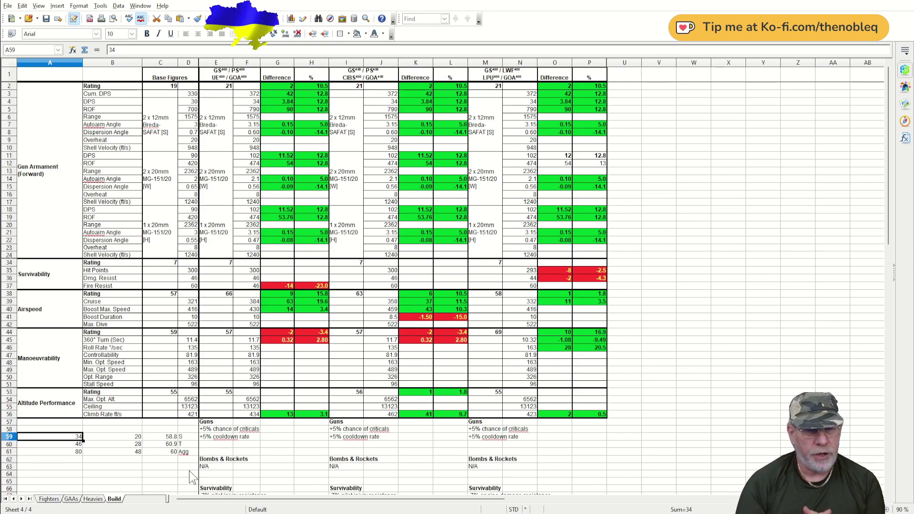
{"action": "key", "text": "Right"}
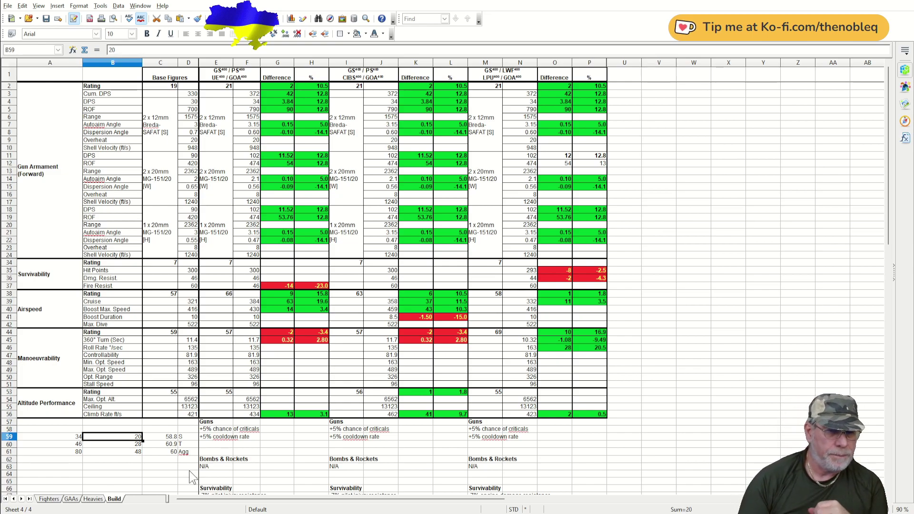
{"action": "key", "text": "Right"}
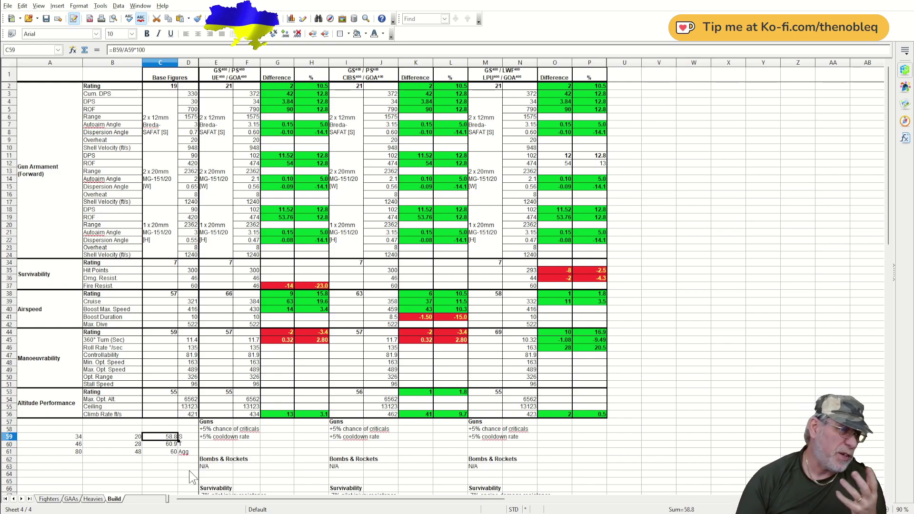
{"action": "key", "text": "Right"}
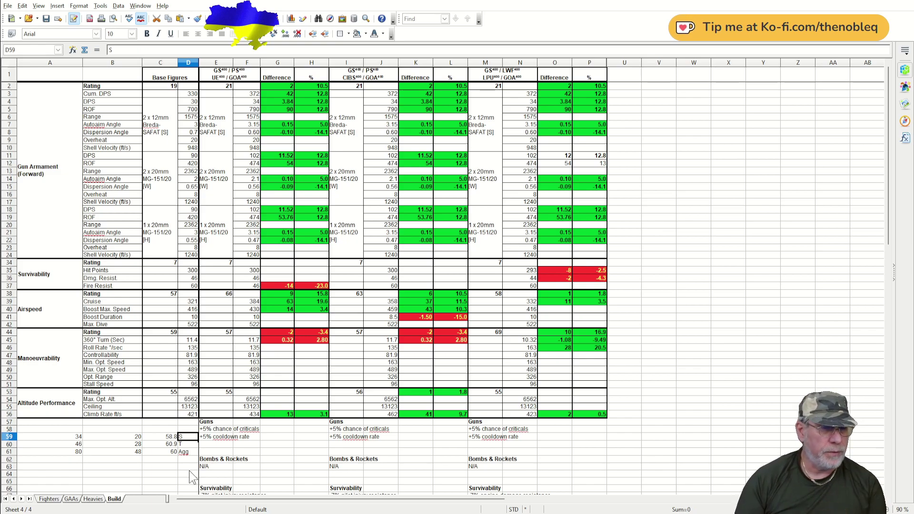
- Review the summary table's T row across to its percentage, then the Agg row's percentage
{"action": "key", "text": "Left"}
{"action": "key", "text": "Left"}
{"action": "key", "text": "Left"}
{"action": "key", "text": "Down"}
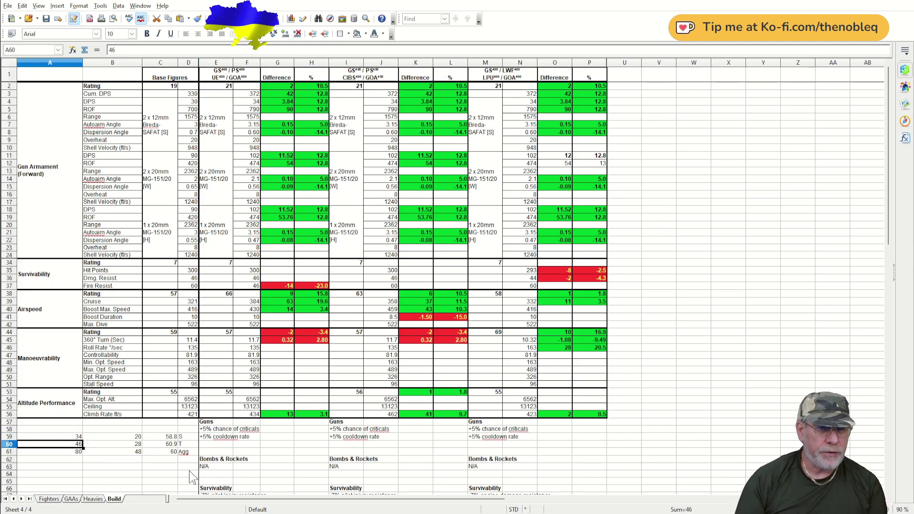
{"action": "key", "text": "Right"}
{"action": "key", "text": "Right"}
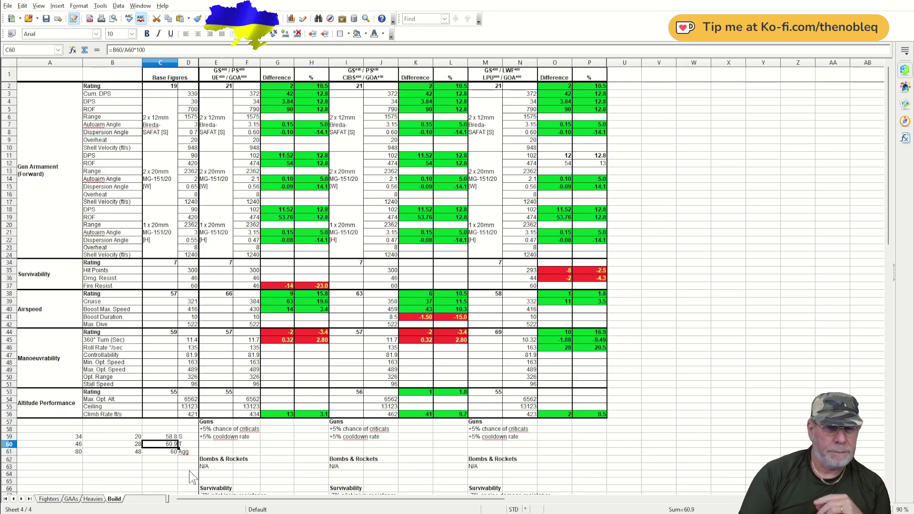
{"action": "key", "text": "Down"}
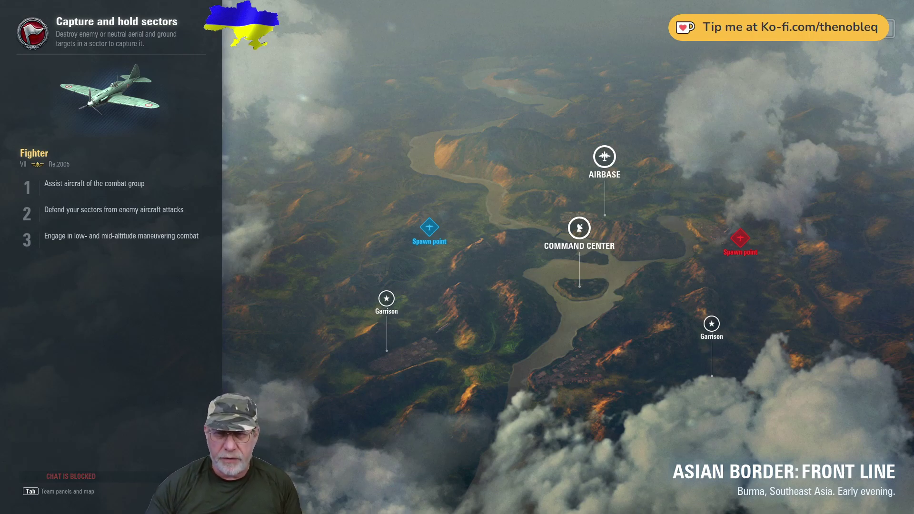
- Switch to World of Warplanes and view the Airbase sector's details on the Asian Border: Front Line map
{"action": "mouse_move", "coordinate": [581, 232]}
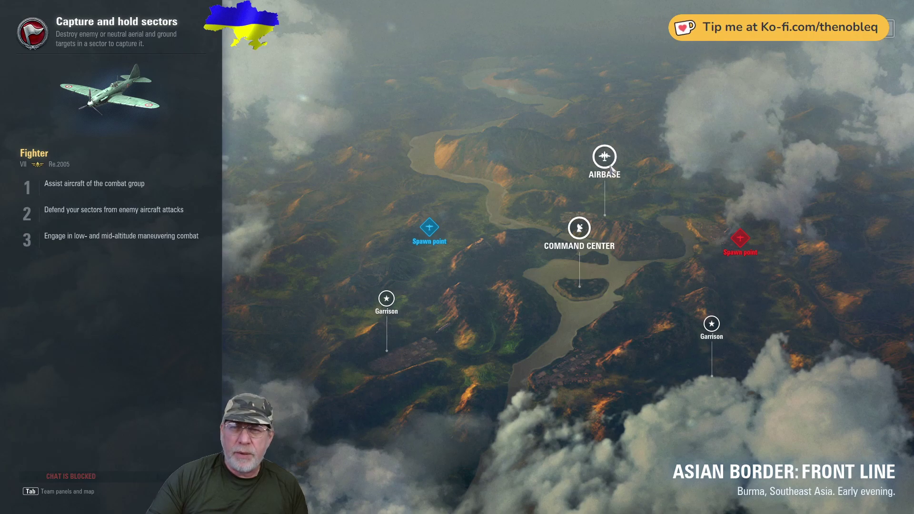
{"action": "mouse_move", "coordinate": [609, 164]}
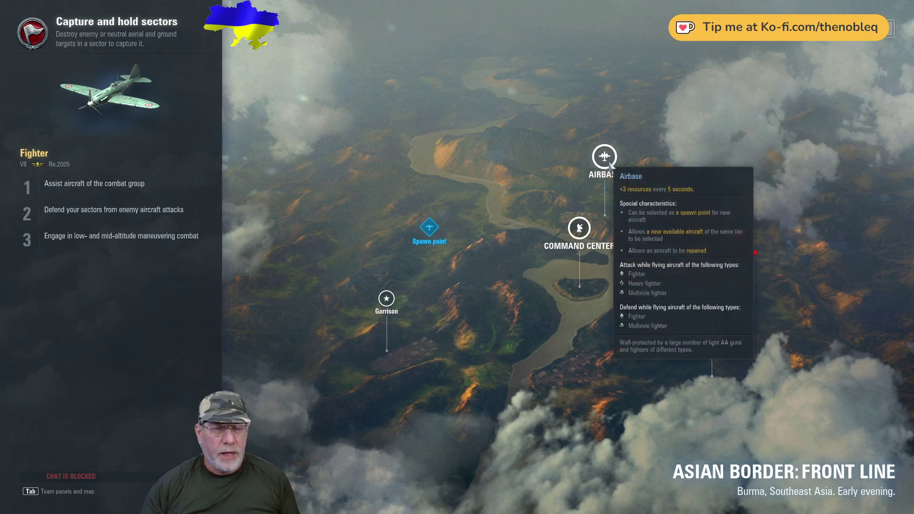